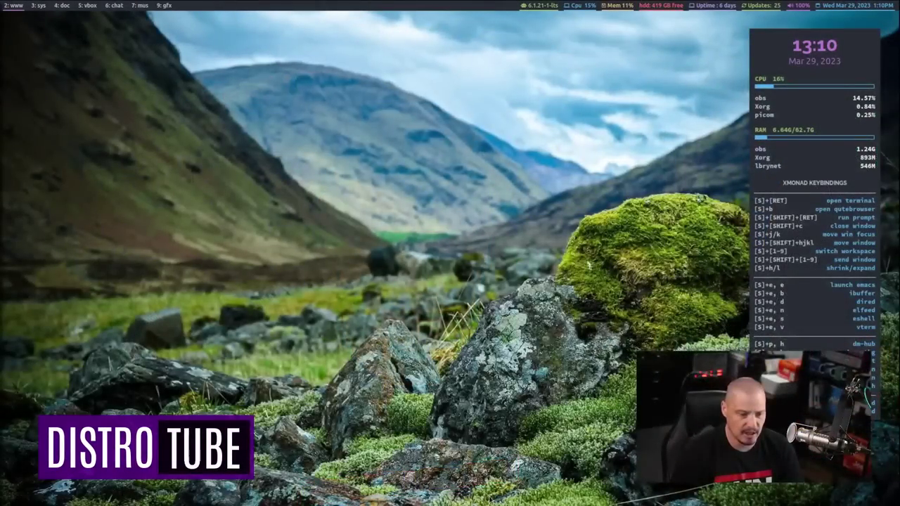
Launch the PCManFM file manager and open the bookmarked gitlab-repos folder.
key("super+shift+Return")
type("pcmanfm")
key("Return")
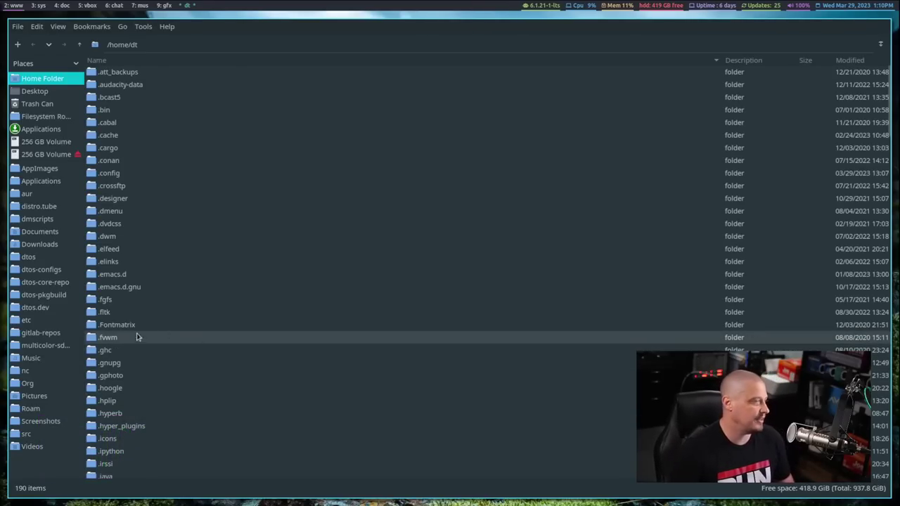
left_click(78, 335)
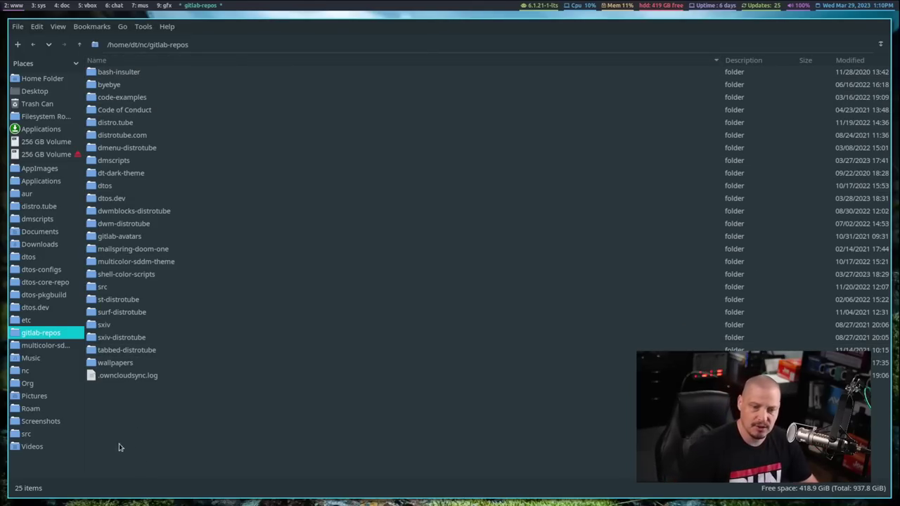
Examine the context menu options for the bash-insulter folder and the applications offered for opening .owncloudsync.log.
right_click(122, 74)
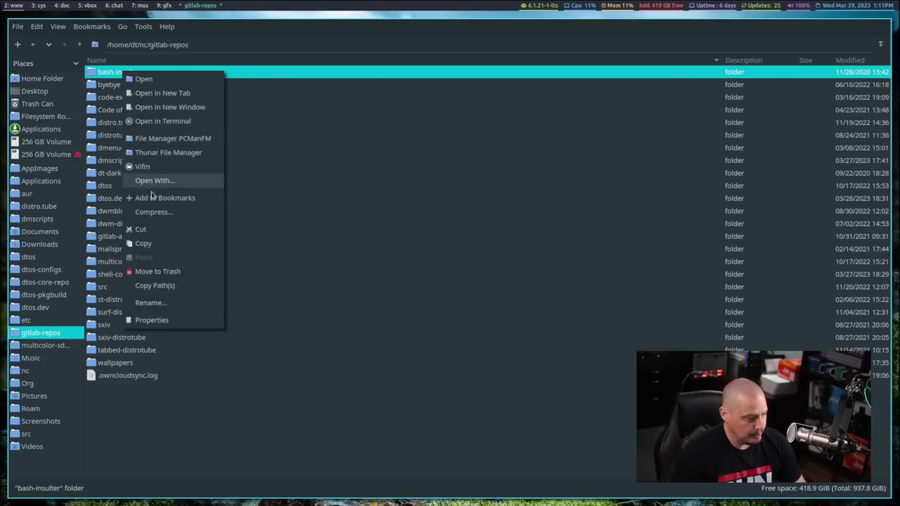
left_click(196, 434)
right_click(150, 376)
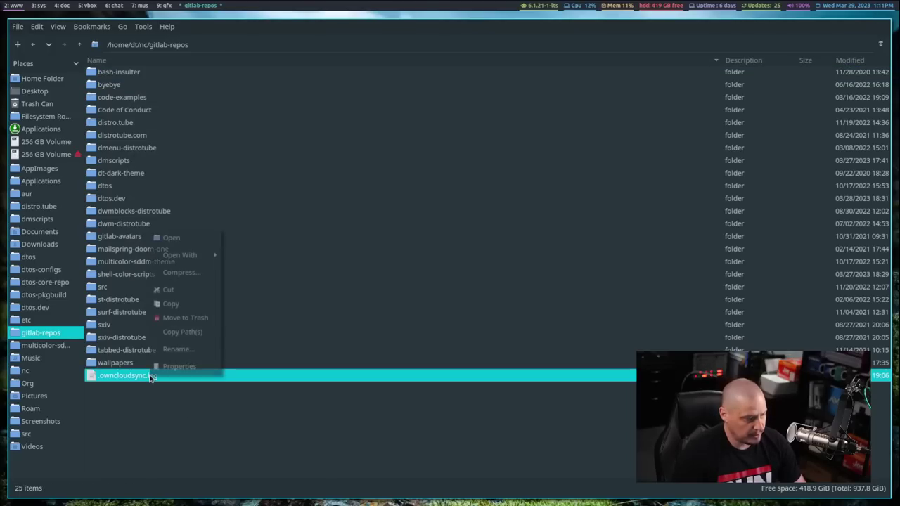
mouse_move(207, 254)
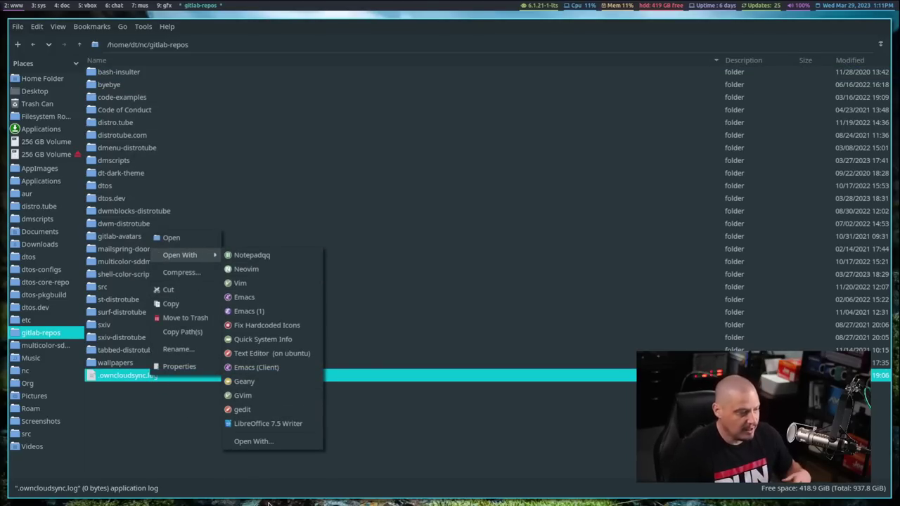
key("Escape")
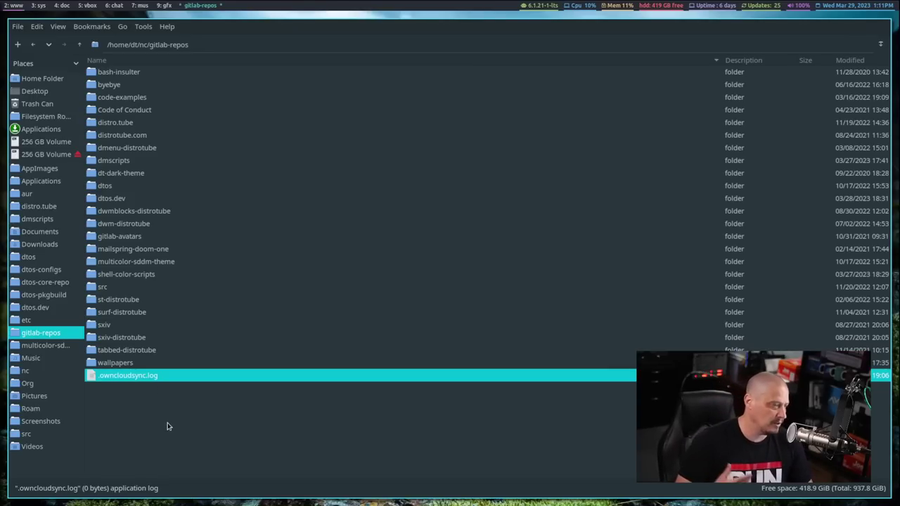
right_click(125, 381)
mouse_move(175, 258)
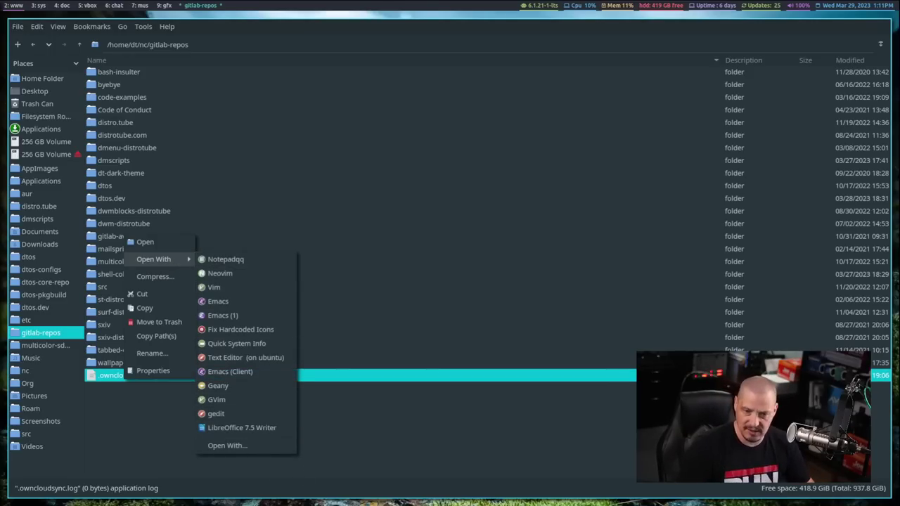
key("Escape")
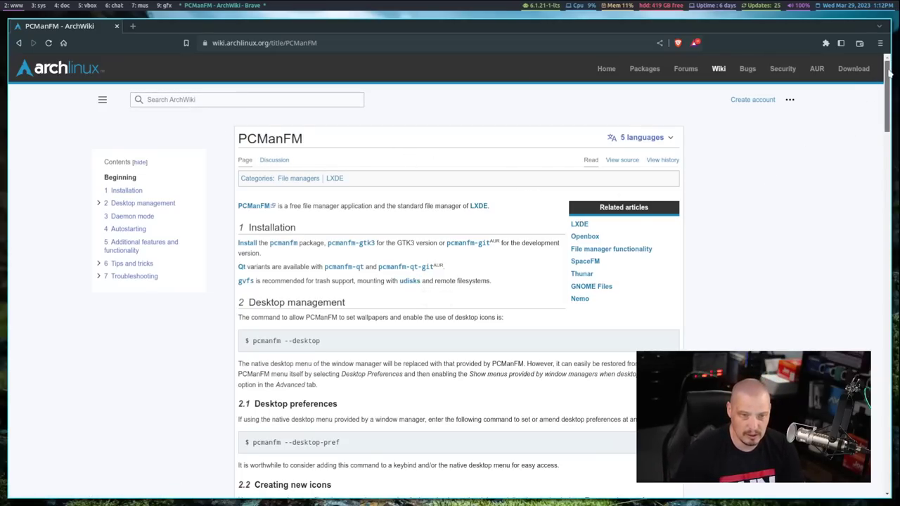
Copy the example action.desktop code from the "Adding custom items to the context menu" section of the PCManFM ArchWiki page.
left_click_drag(875, 83, 870, 205)
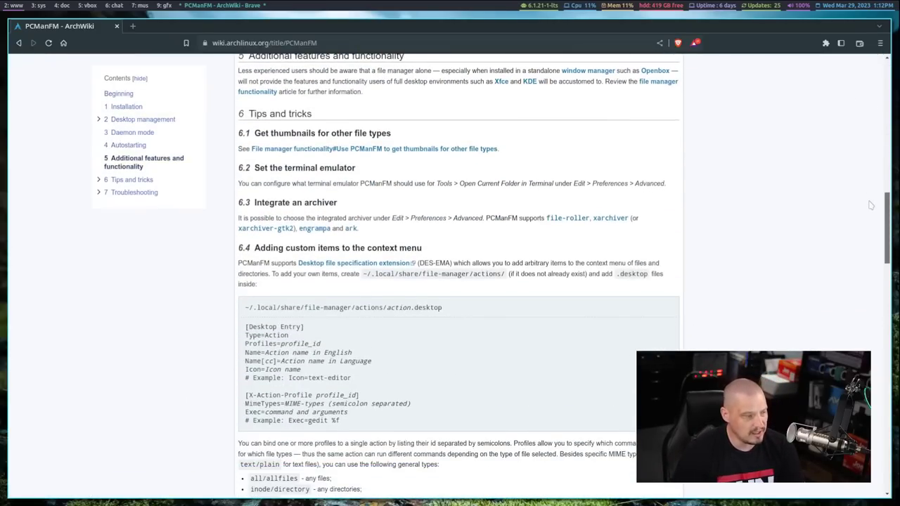
scroll(310, 187, "down", 3)
left_click_drag(251, 145, 439, 147)
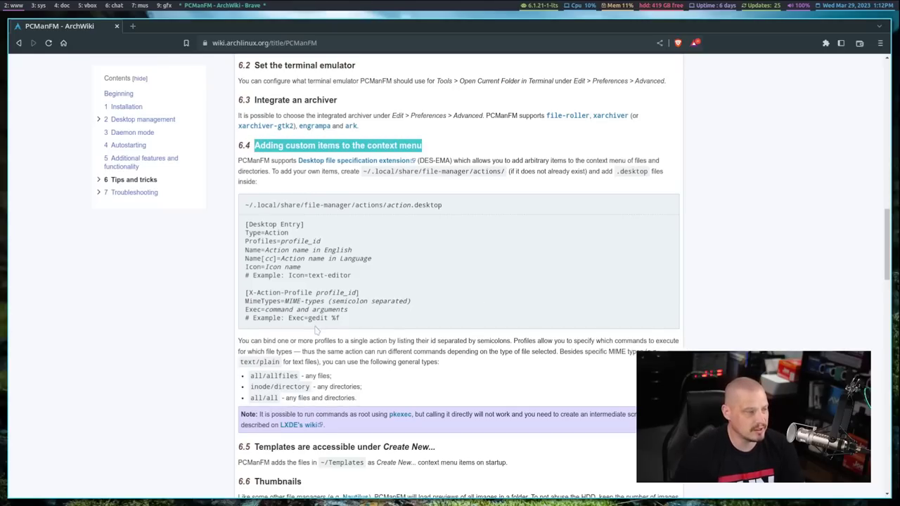
left_click_drag(376, 325, 241, 226)
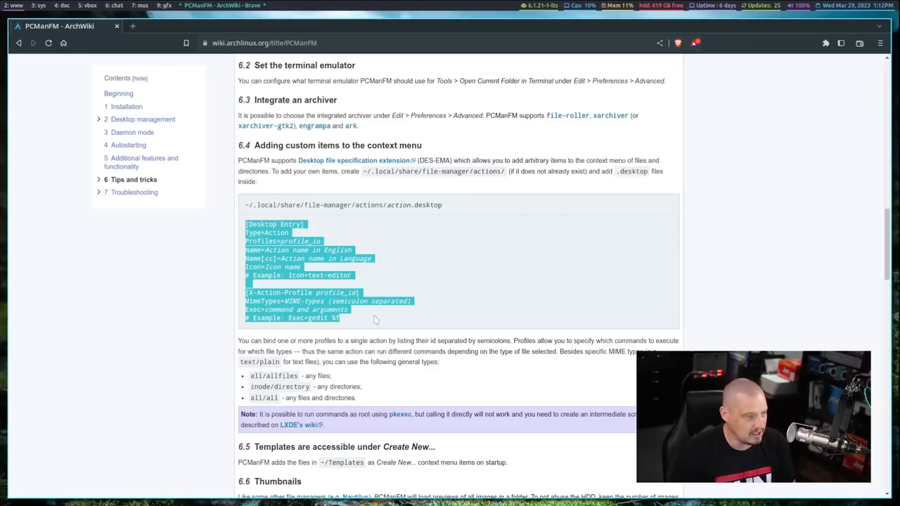
right_click(315, 269)
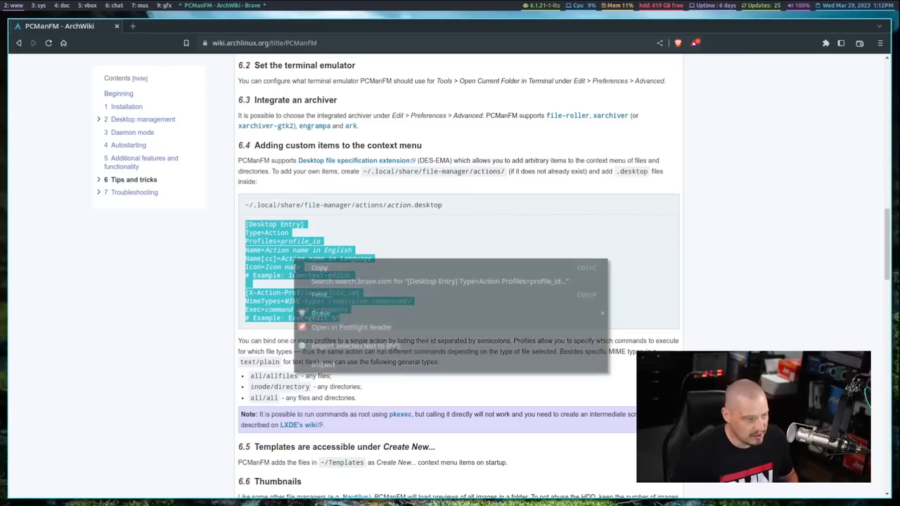
left_click(319, 268)
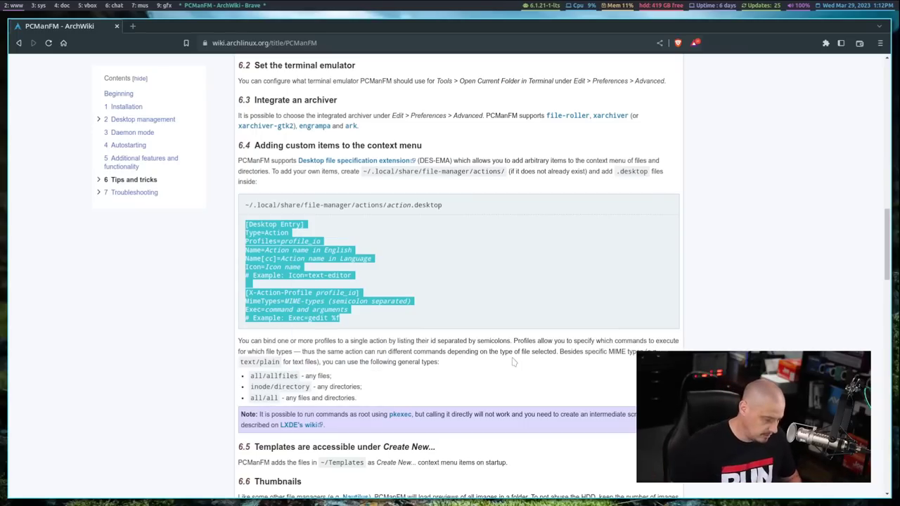
Switch to Emacs and create the file ~/.local/share/file-manager/actions/emacsdired.desktop, including its missing directory.
key("super+e")
key("e")
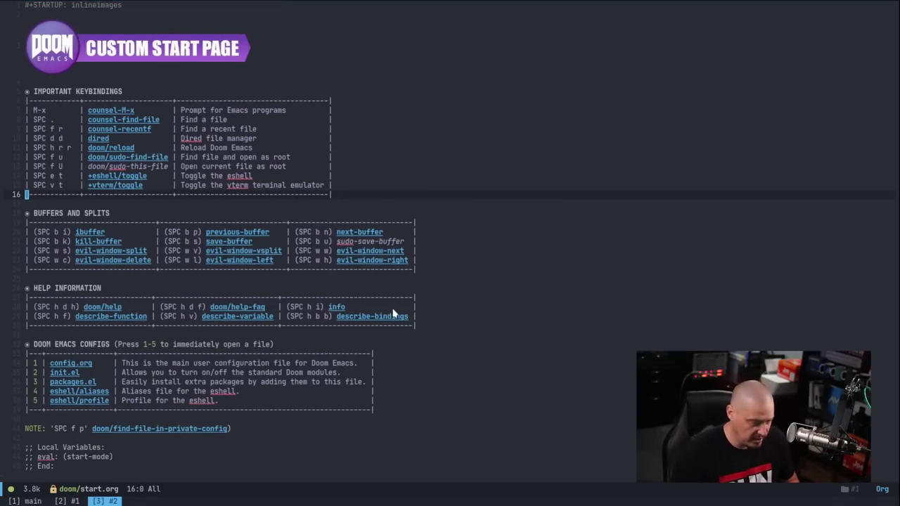
key("space")
key("period")
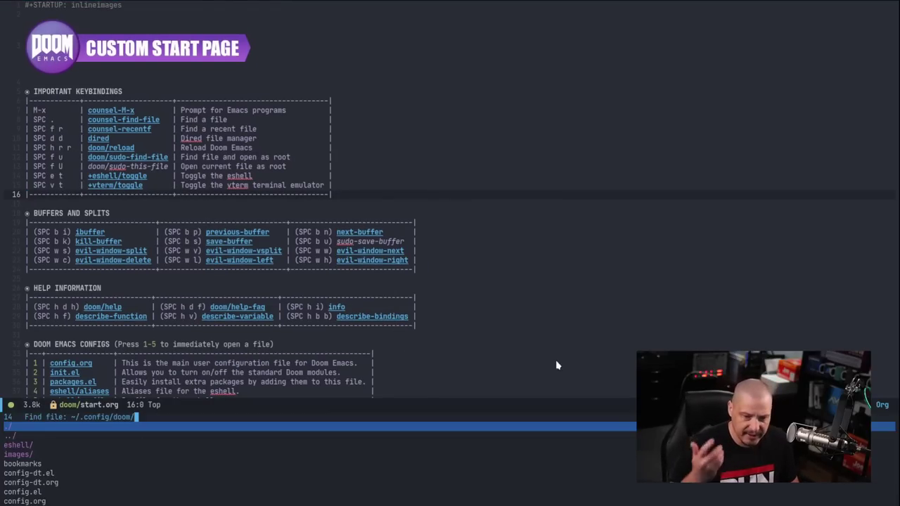
key("BackSpace")
key("BackSpace")
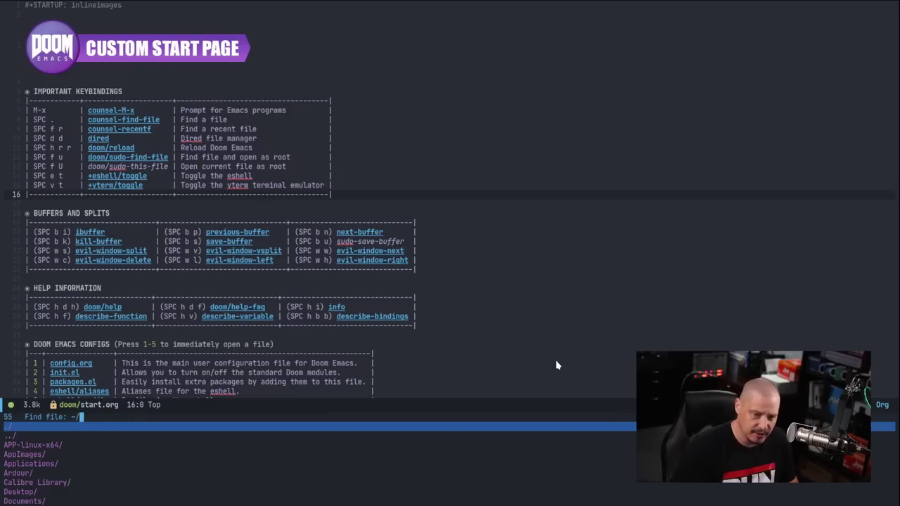
type(".local")
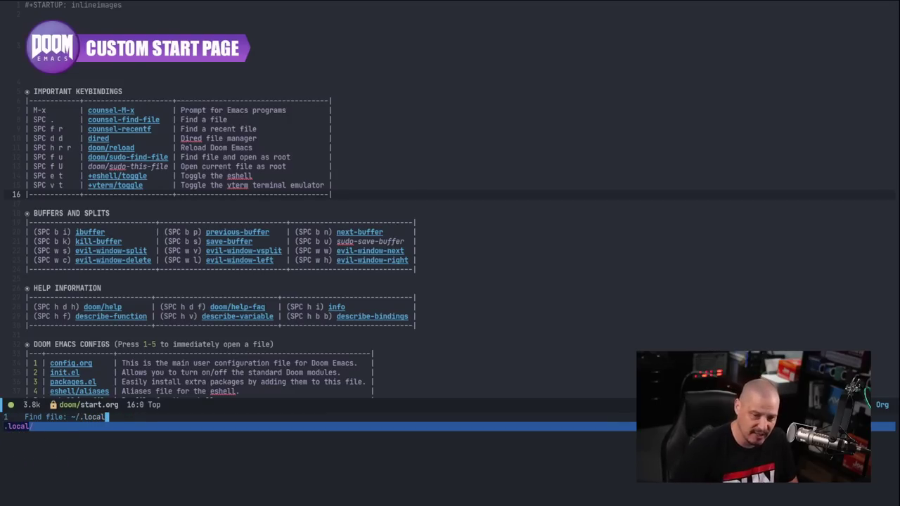
type("/share")
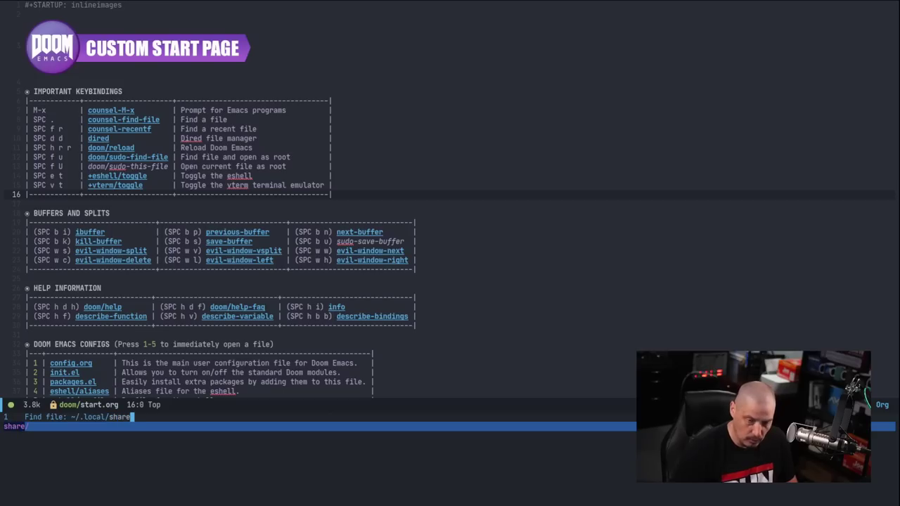
type("/file-")
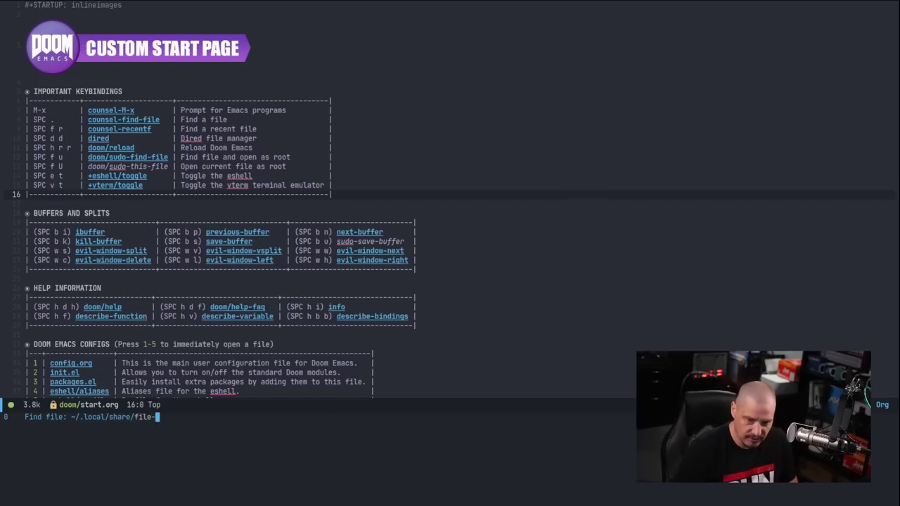
type("manager/a")
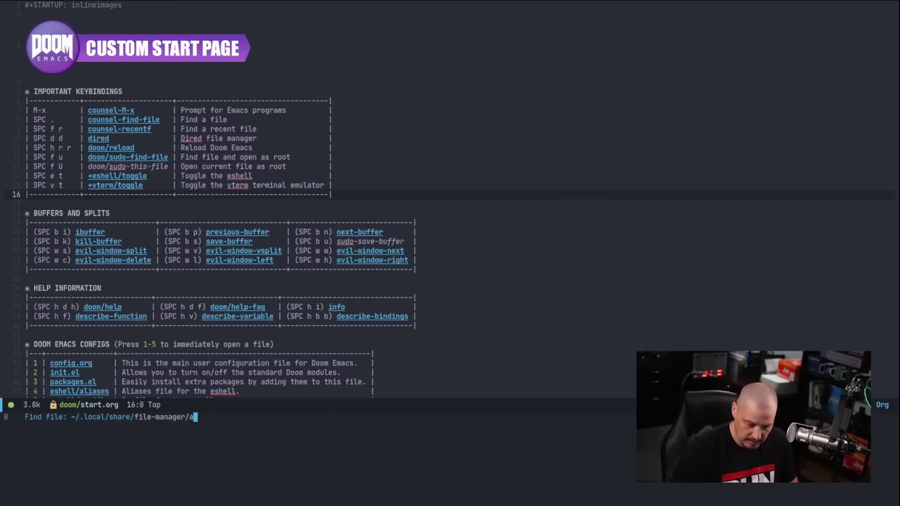
type("ctions/")
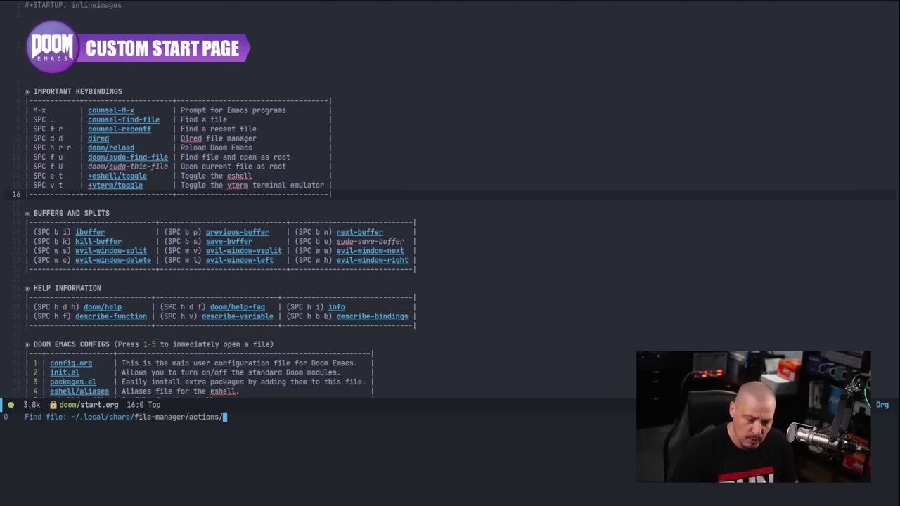
type("emacs")
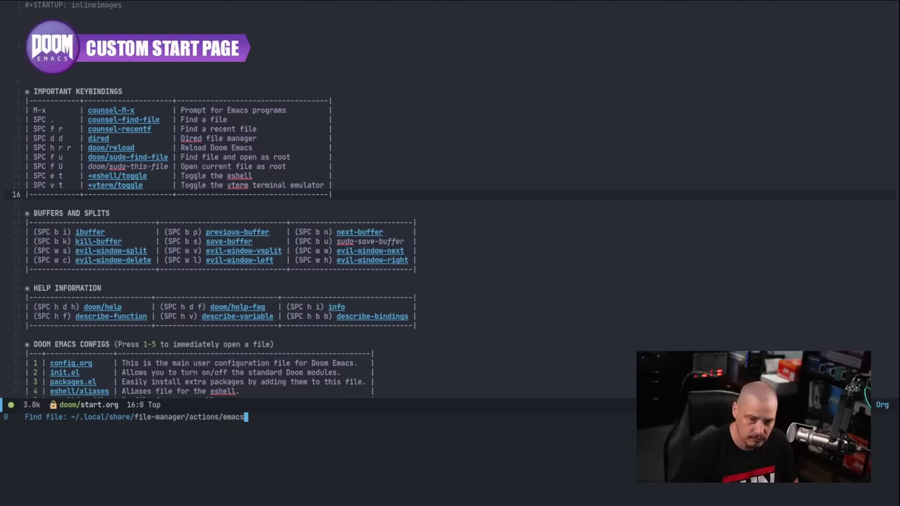
type("dired.desktop")
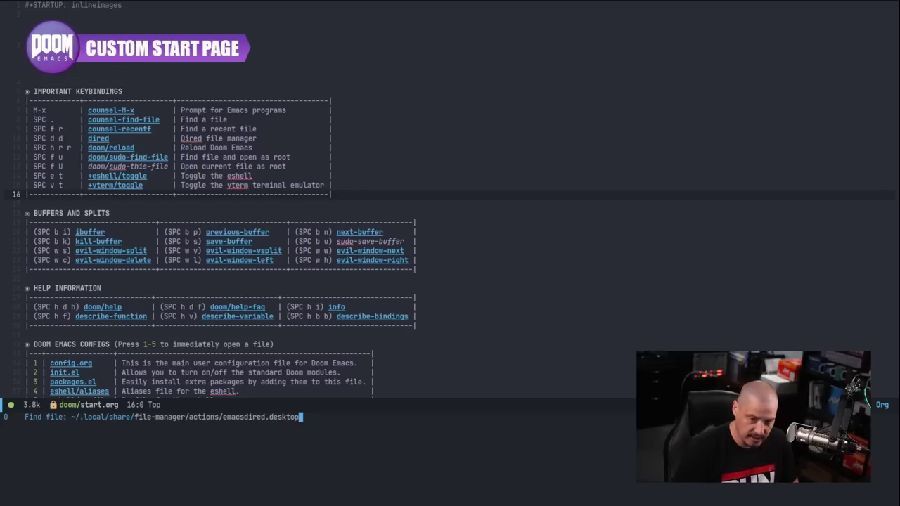
key("Return")
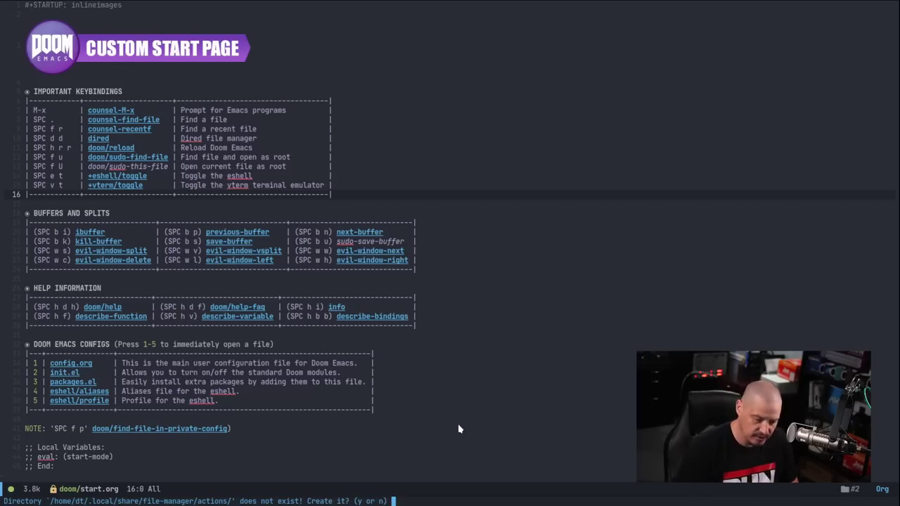
key("y")
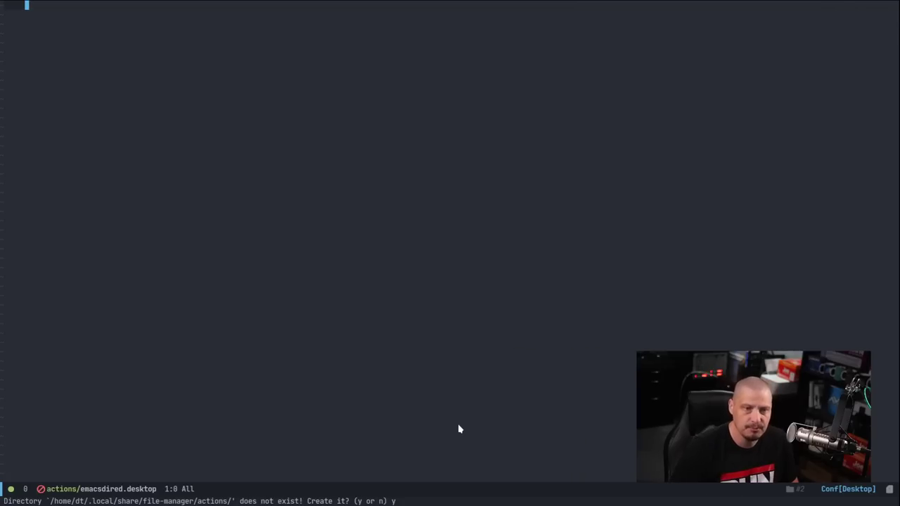
Paste the copied desktop entry template into the empty emacsdired.desktop file and enlarge the editor text.
key("ctrl+g")
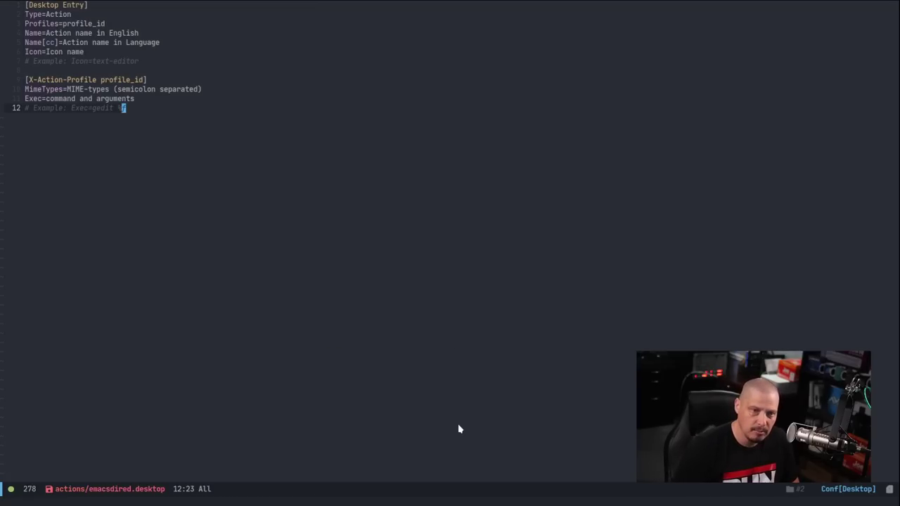
key("ctrl+equal")
key("ctrl+equal")
key("ctrl+equal")
key("ctrl+equal")
key("ctrl+equal")
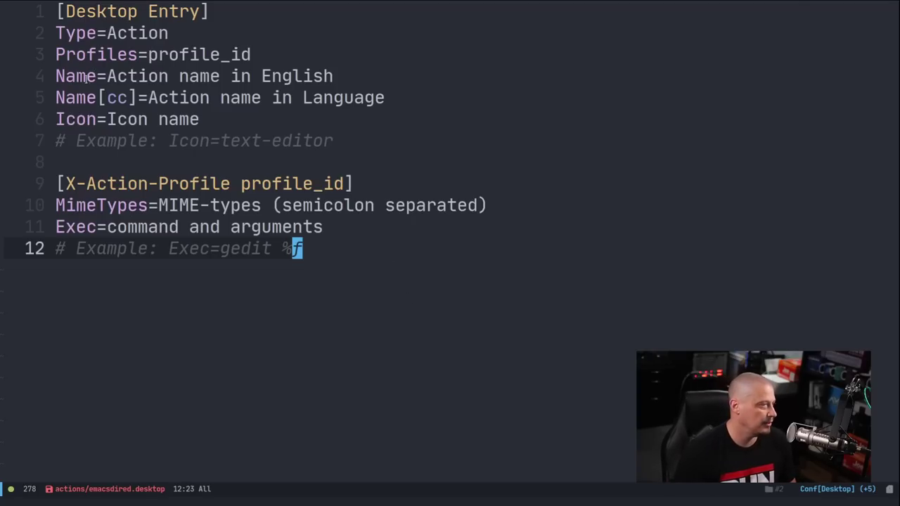
Set the Name entry to "Open In Emacs Dired" and delete the Name[cc] language line.
left_click(349, 80)
key("a")
key("BackSpace")
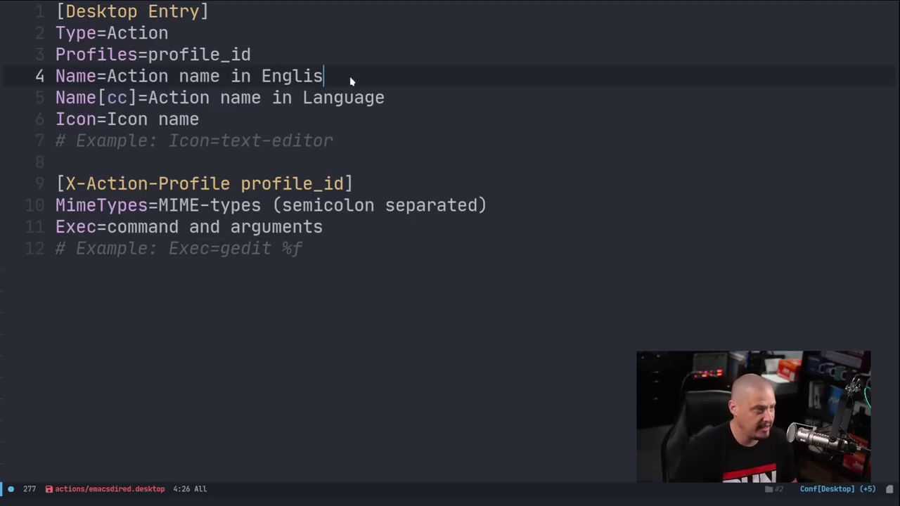
key("BackSpace")
key("BackSpace")
key("BackSpace")
key("BackSpace")
key("BackSpace")
key("BackSpace")
key("BackSpace")
key("BackSpace")
key("BackSpace")
key("BackSpace")
key("BackSpace")
key("BackSpace")
key("BackSpace")
key("BackSpace")
key("BackSpace")
key("BackSpace")
key("BackSpace")
key("BackSpace")
key("BackSpace")
key("BackSpace")
key("BackSpace")
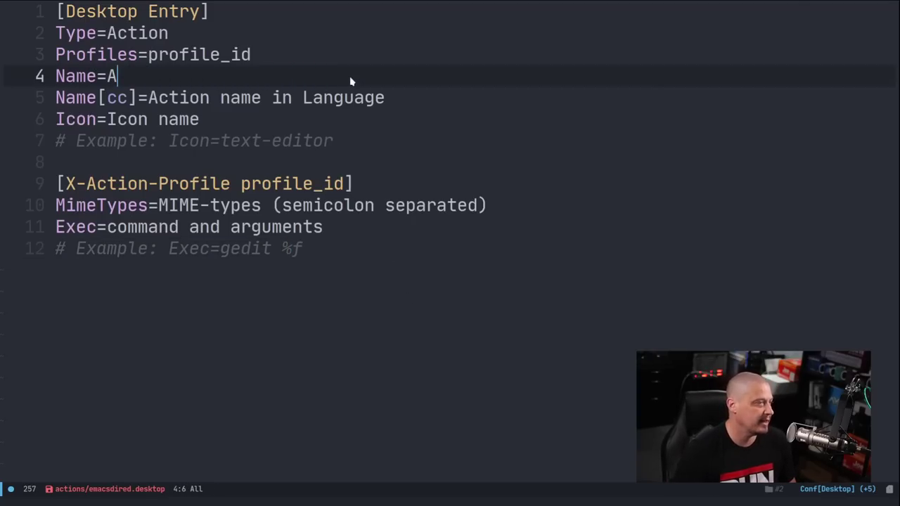
type("Open")
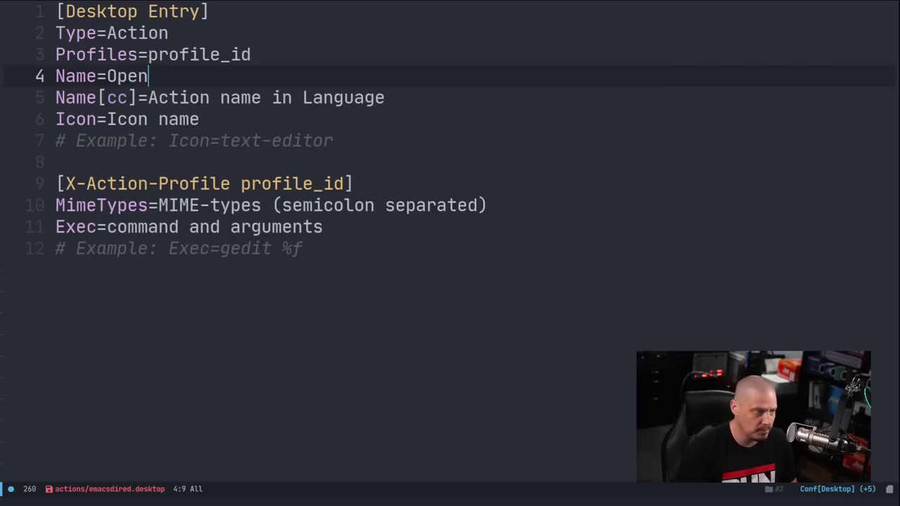
type(" In Emacs Dired")
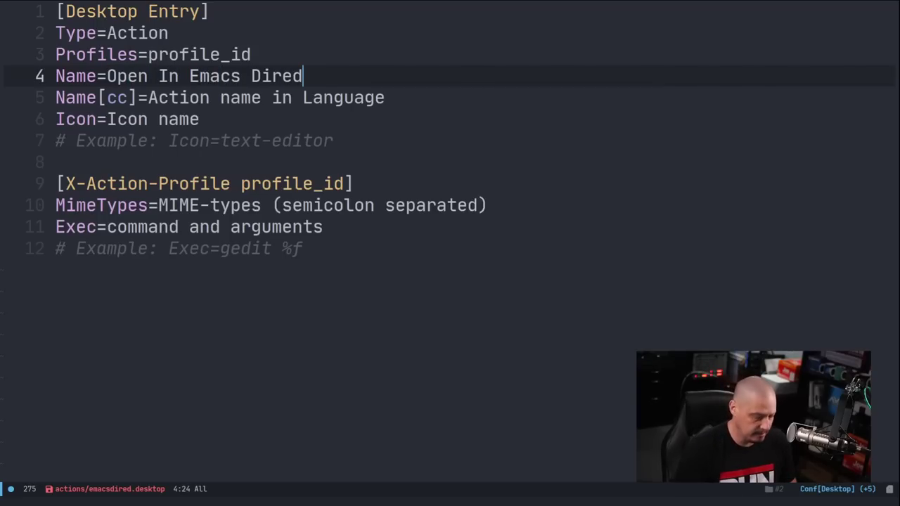
key("Escape")
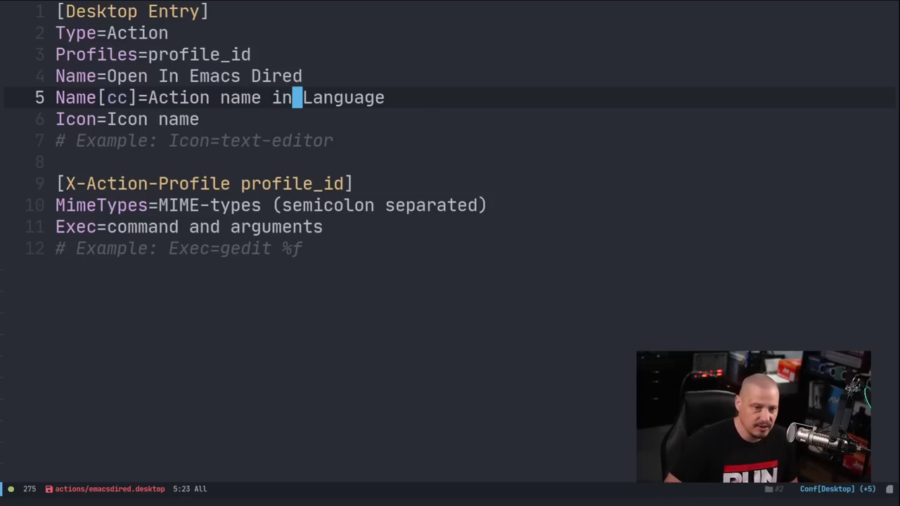
key("d")
key("d")
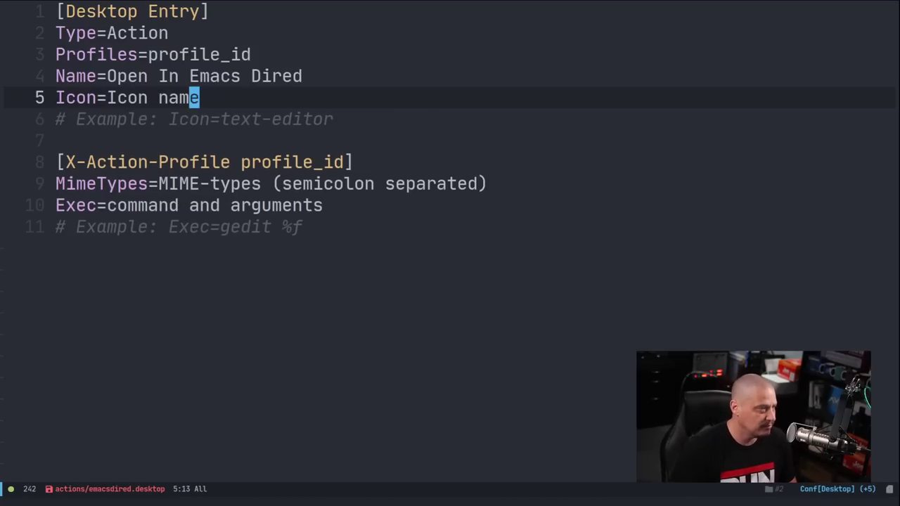
Replace the placeholder value of the Icon entry with emacs.
key("i")
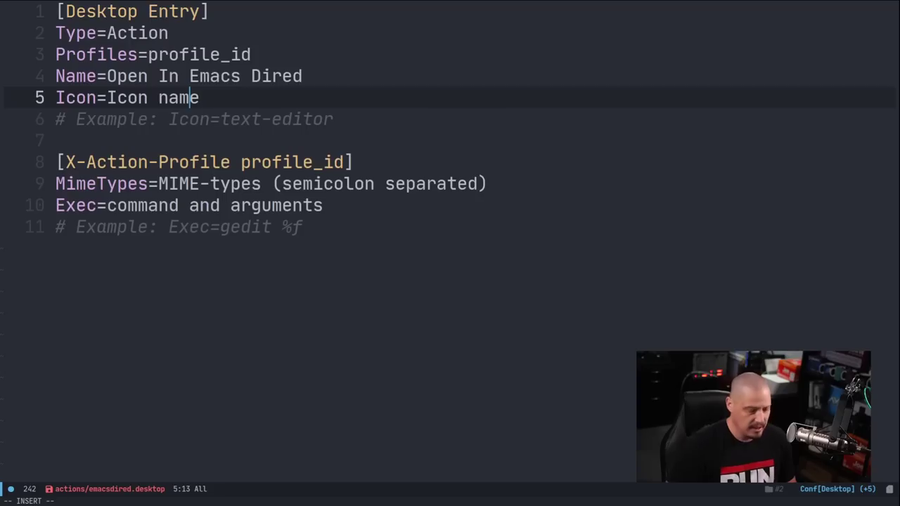
key("Delete")
key("BackSpace")
key("BackSpace")
key("BackSpace")
key("BackSpace")
key("BackSpace")
key("BackSpace")
key("BackSpace")
key("BackSpace")
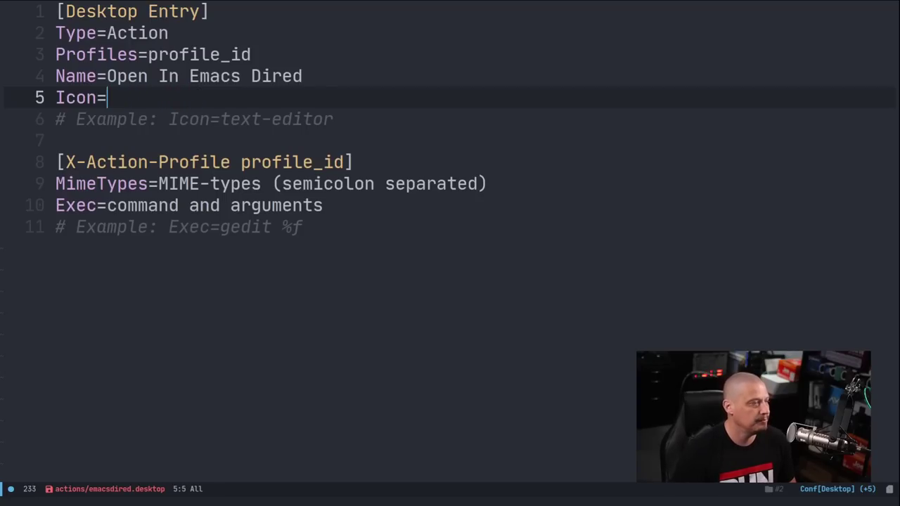
type("emacs")
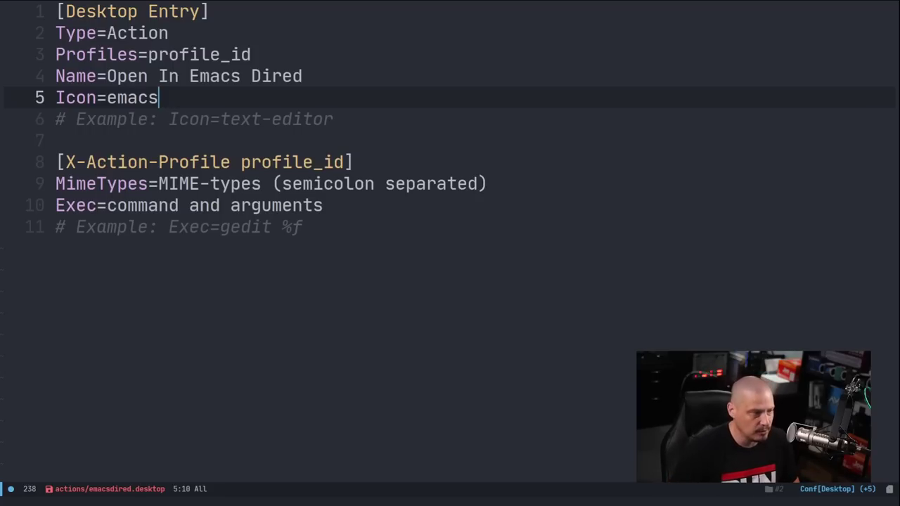
key("Escape")
Clear the placeholder text after MimeTypes= in the X-Action-Profile section.
key("j")
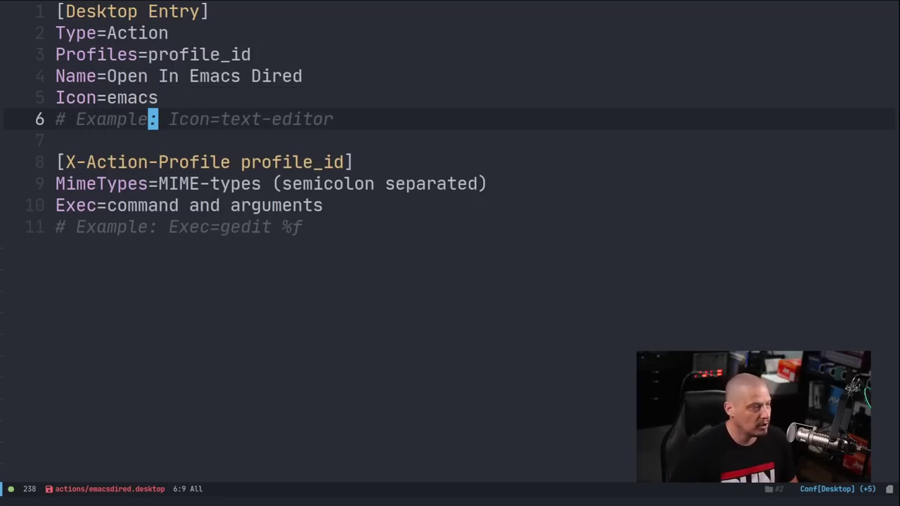
key("j")
key("j")
key("j")
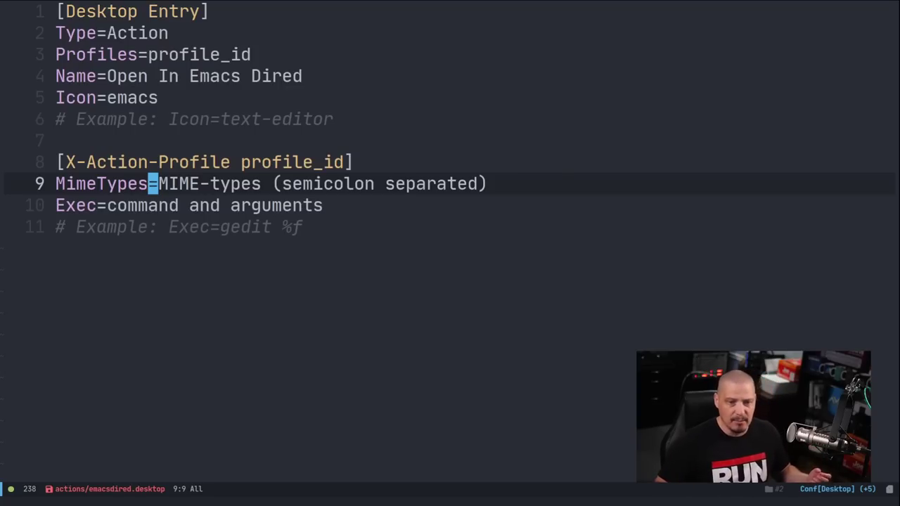
key("i")
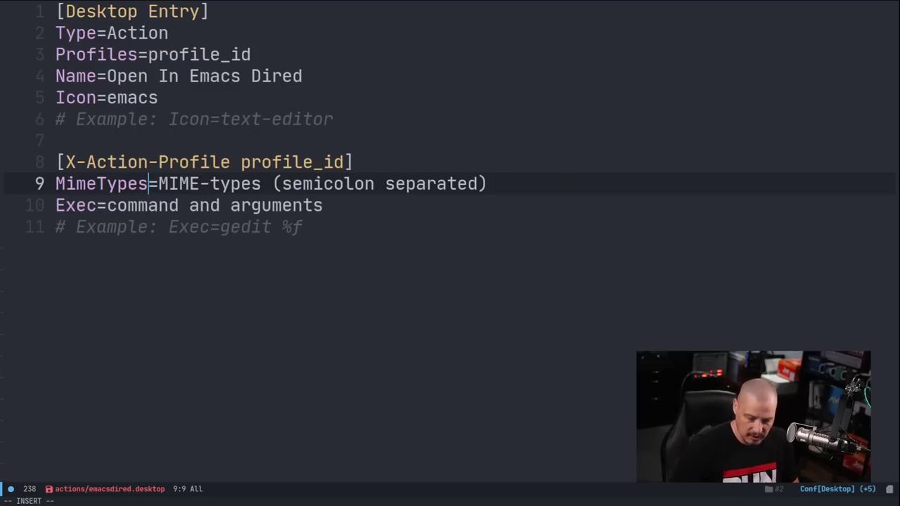
key("Escape")
key("l")
key("l")
key("l")
key("l")
key("l")
key("l")
key("l")
key("l")
key("l")
key("l")
key("l")
key("l")
key("l")
key("l")
key("l")
key("l")
key("l")
key("l")
key("l")
key("l")
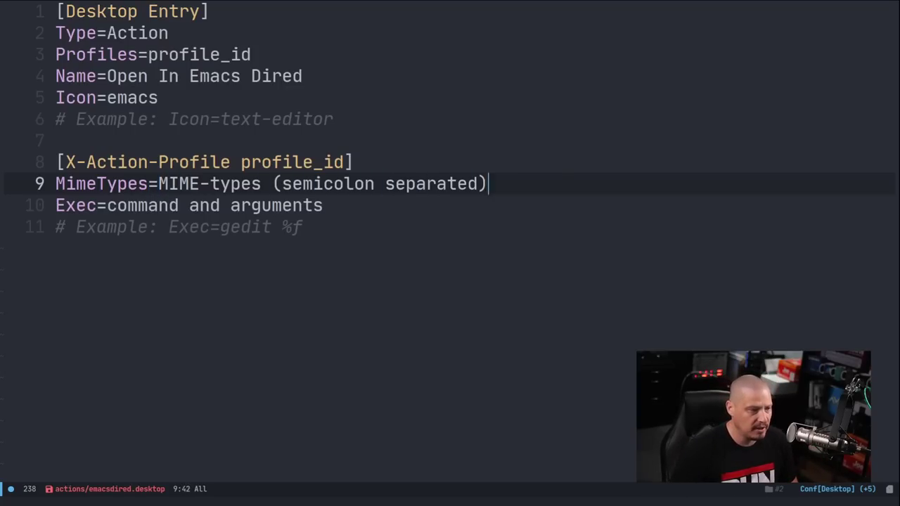
key("Down")
key("Up")
key("BackSpace")
key("BackSpace")
key("BackSpace")
key("BackSpace")
key("BackSpace")
key("BackSpace")
key("BackSpace")
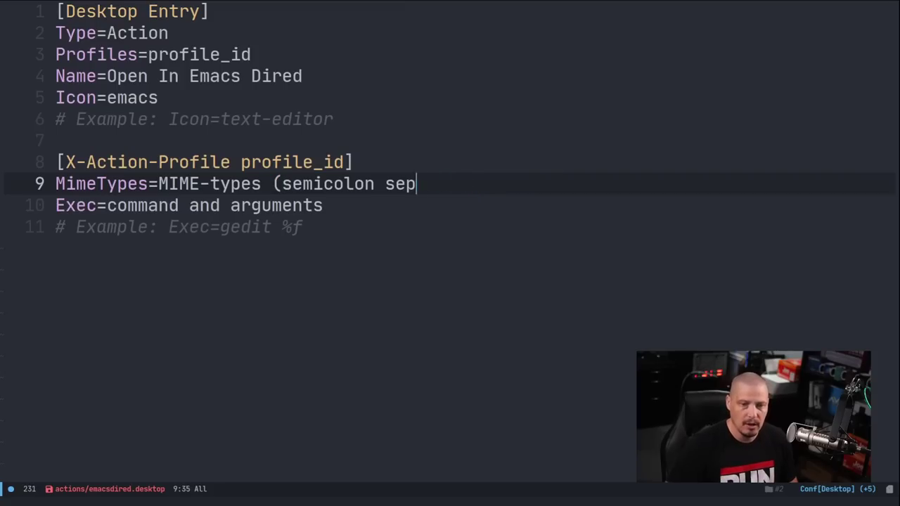
key("BackSpace")
key("BackSpace")
key("BackSpace")
key("BackSpace")
key("BackSpace")
key("BackSpace")
key("BackSpace")
key("BackSpace")
key("BackSpace")
key("BackSpace")
key("BackSpace")
key("BackSpace")
key("BackSpace")
key("BackSpace")
key("BackSpace")
key("BackSpace")
key("BackSpace")
key("BackSpace")
key("BackSpace")
key("BackSpace")
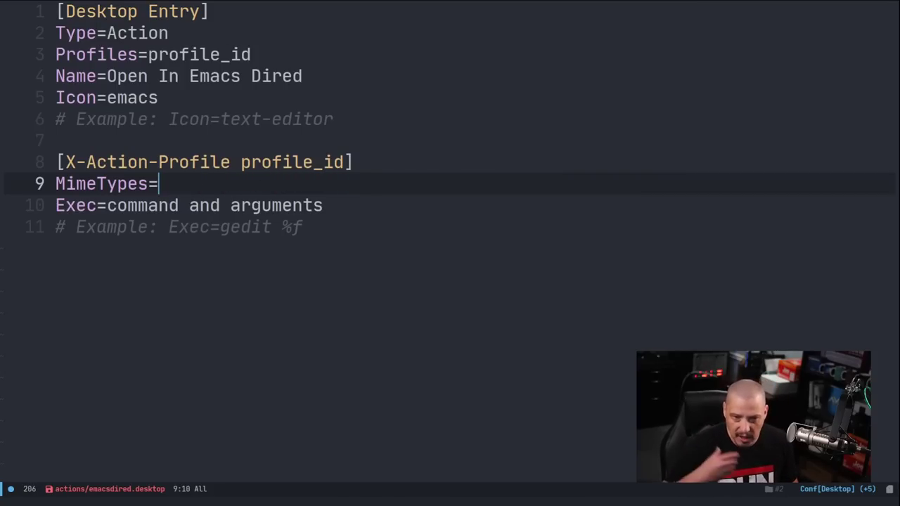
type("audio")
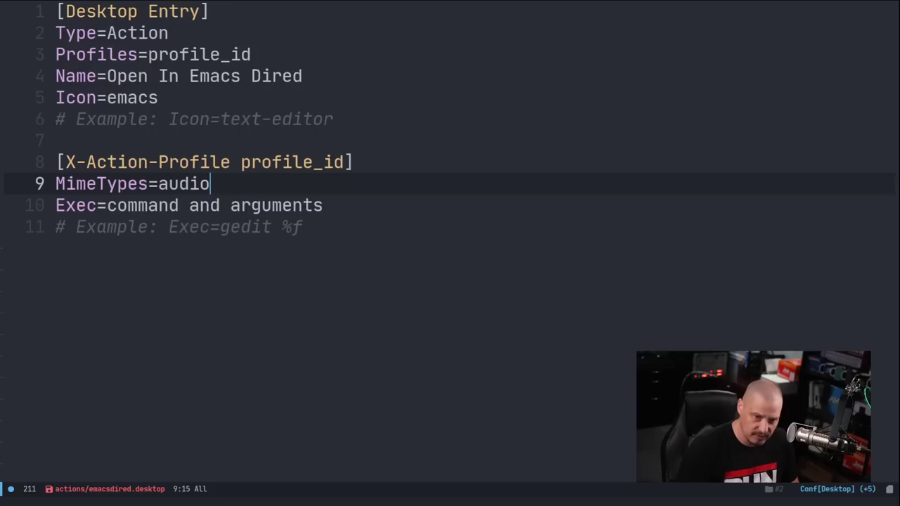
type("/")
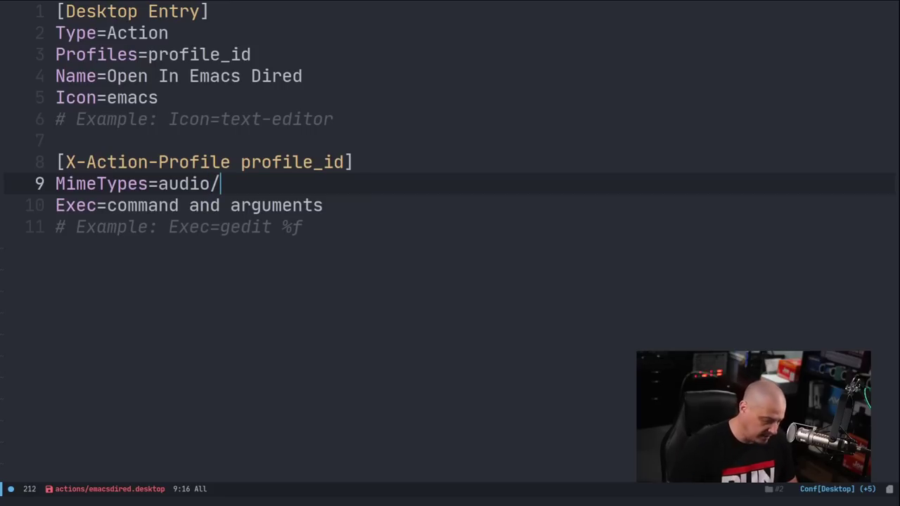
type("mpeg")
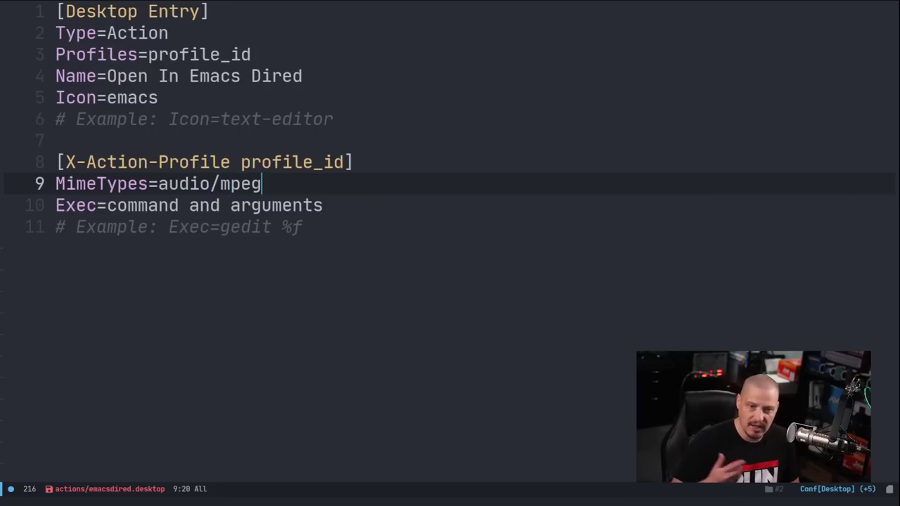
key("BackSpace")
key("BackSpace")
key("BackSpace")
key("BackSpace")
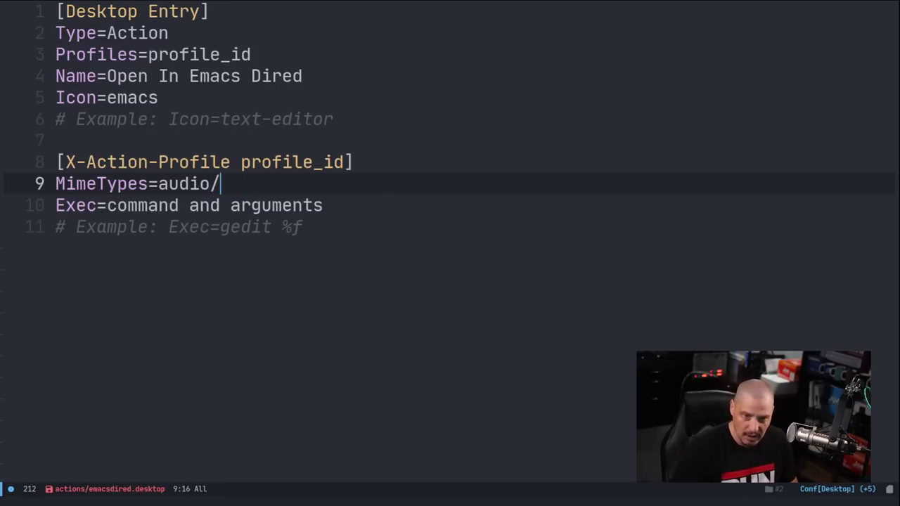
type("flac")
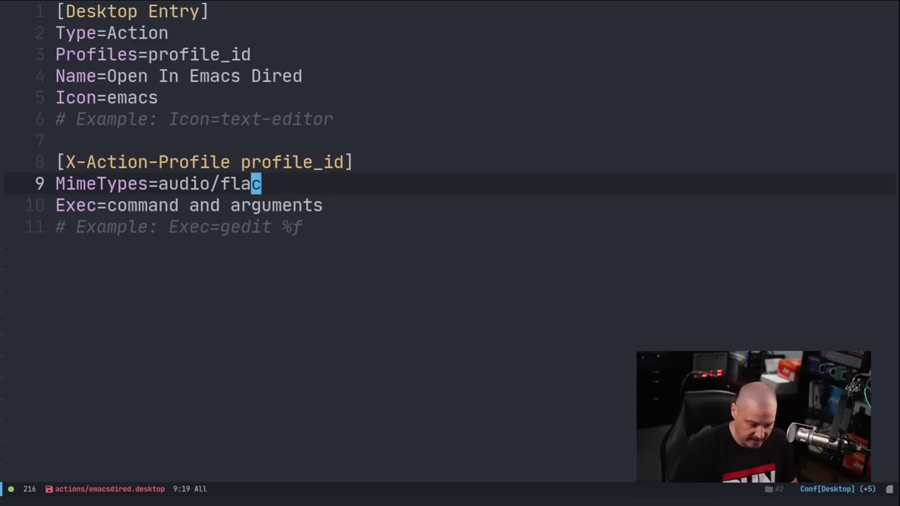
key("BackSpace")
key("BackSpace")
key("BackSpace")
key("BackSpace")
key("BackSpace")
key("BackSpace")
key("BackSpace")
key("BackSpace")
key("BackSpace")
key("BackSpace")
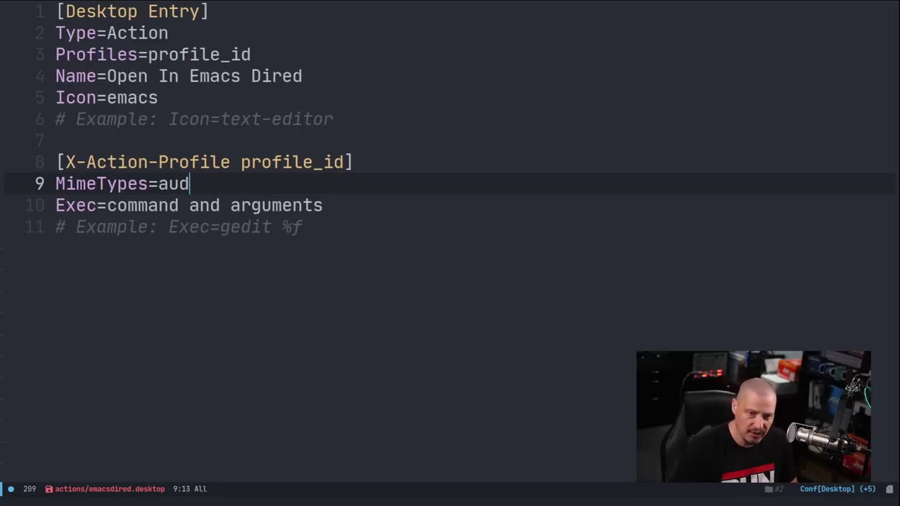
key("Escape")
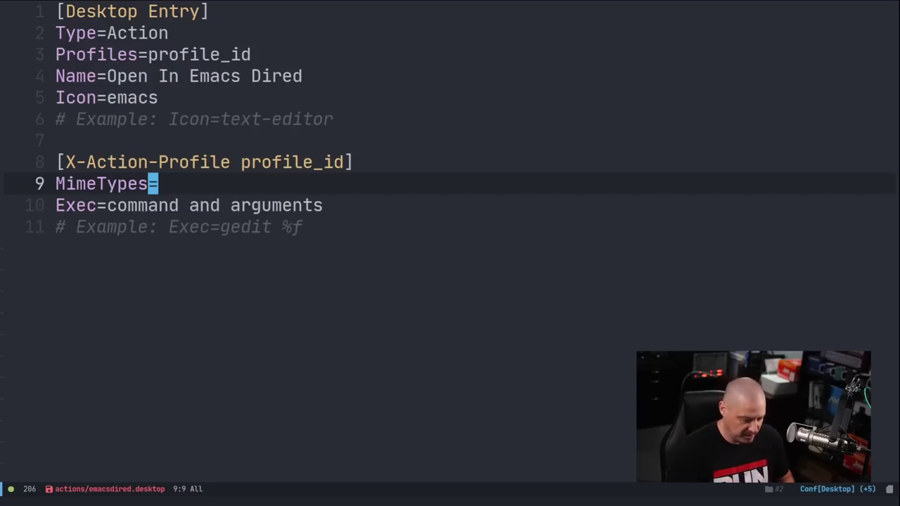
Open a new terminal, clear its output and enlarge the text.
key("super+Return")
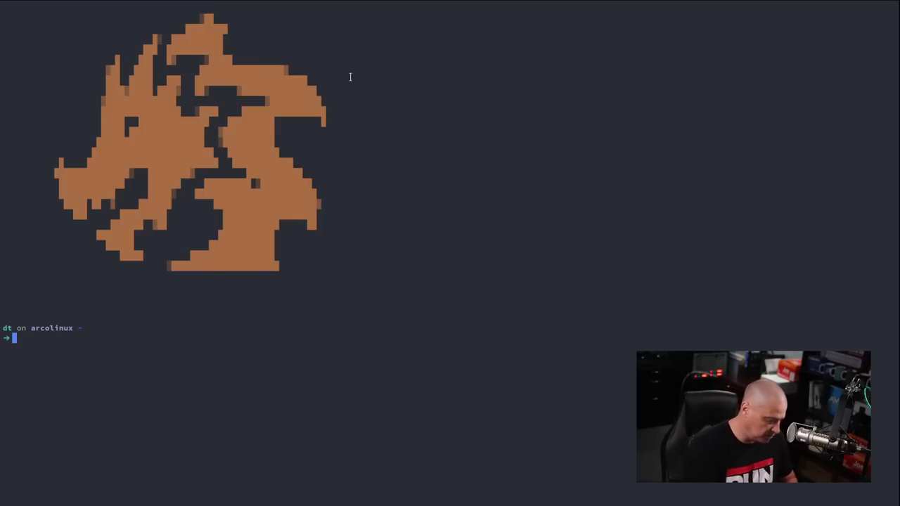
type("clear")
key("Return")
key("ctrl+equal")
key("ctrl+equal")
key("ctrl+equal")
key("ctrl+equal")
key("ctrl+equal")
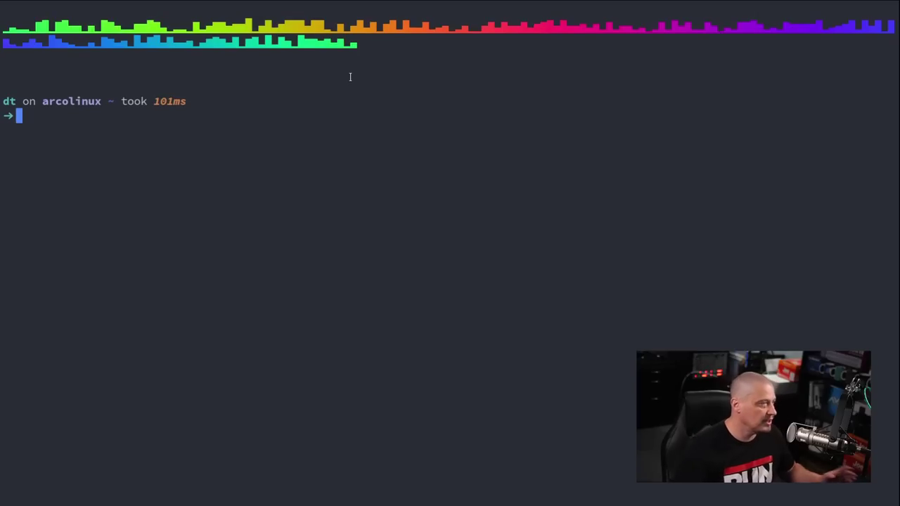
type("sudo pacman")
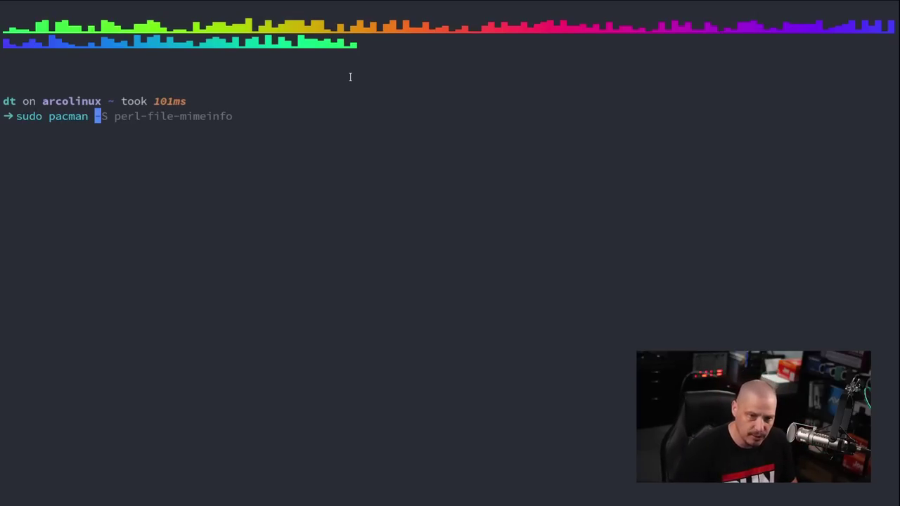
key("Right")
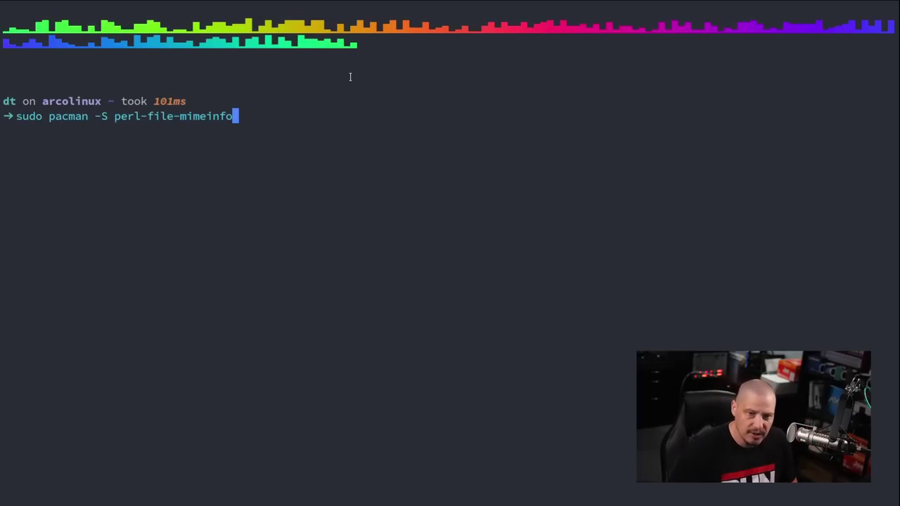
key("ctrl+equal")
key("ctrl+equal")
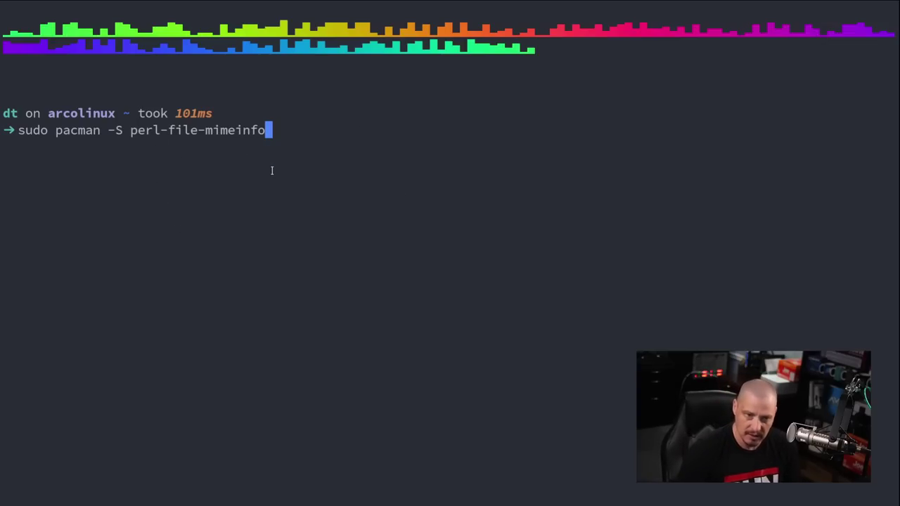
key("BackSpace")
key("BackSpace")
key("BackSpace")
key("BackSpace")
key("BackSpace")
key("BackSpace")
key("BackSpace")
key("BackSpace")
key("BackSpace")
key("BackSpace")
key("BackSpace")
key("BackSpace")
key("BackSpace")
key("BackSpace")
key("BackSpace")
key("BackSpace")
key("BackSpace")
key("BackSpace")
key("BackSpace")
key("BackSpace")
key("BackSpace")
key("BackSpace")
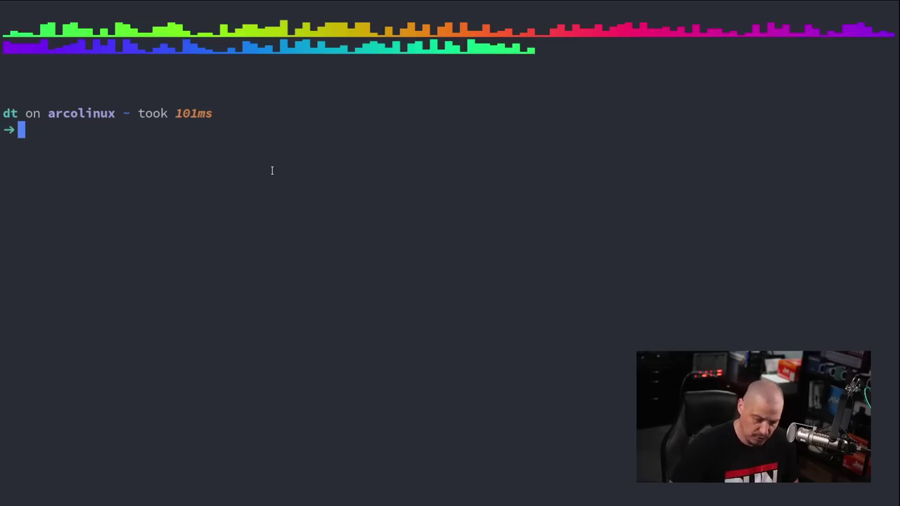
Check the MIME type of the .bashrc file with the mimetype command.
type("mimetype")
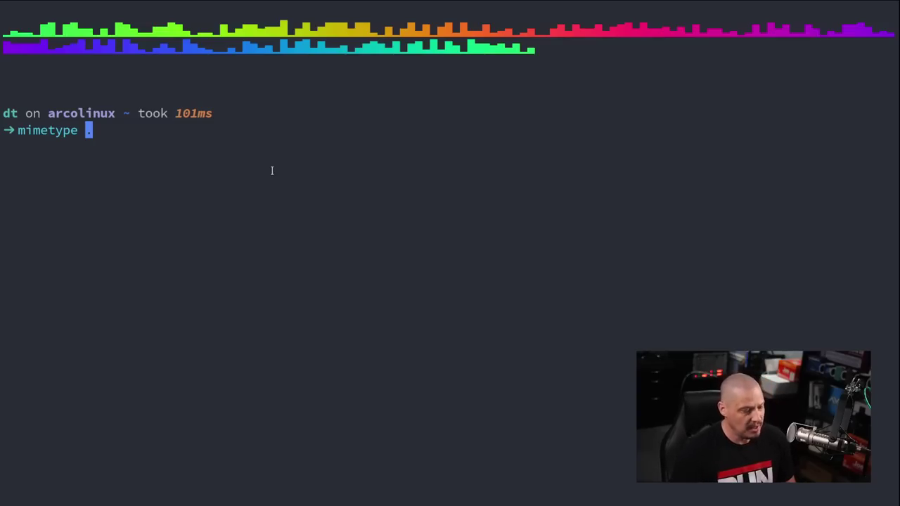
type(" .bashrc")
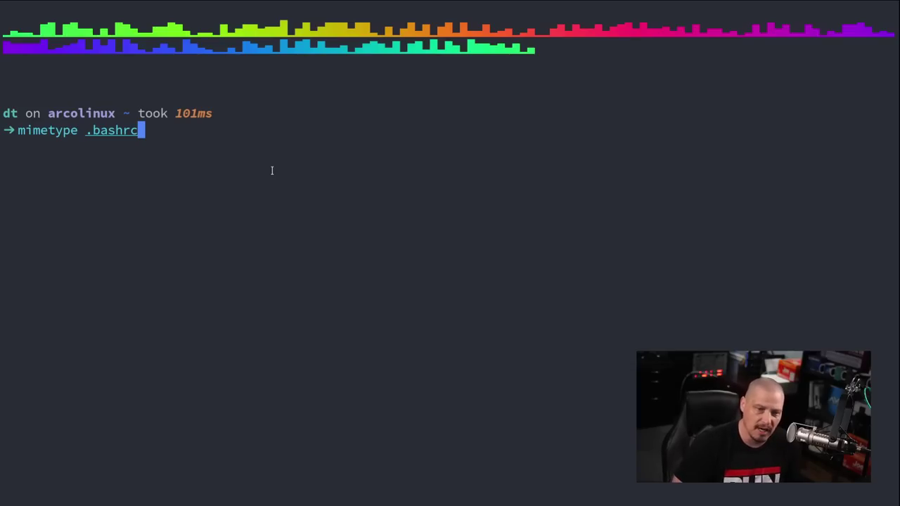
key("Return")
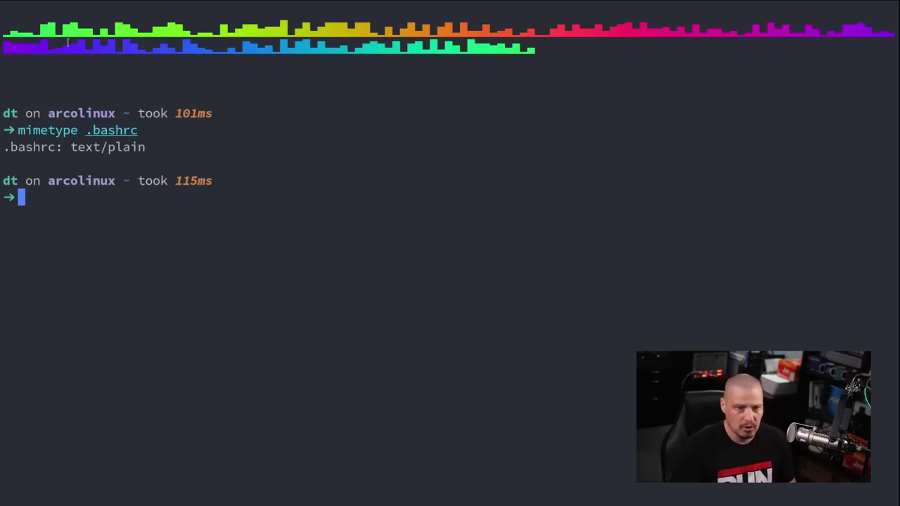
left_click_drag(72, 146, 150, 148)
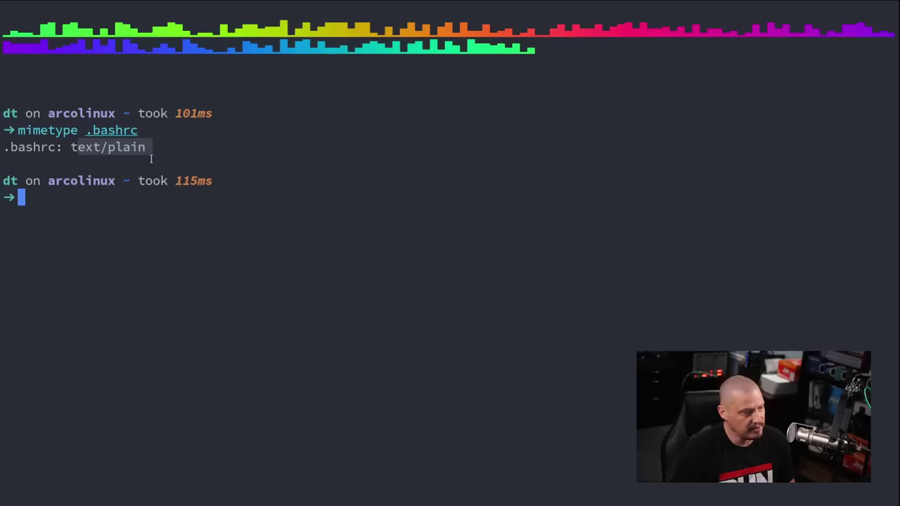
left_click(267, 245)
Check the MIME type of the current directory by running mimetype on ".".
key("Up")
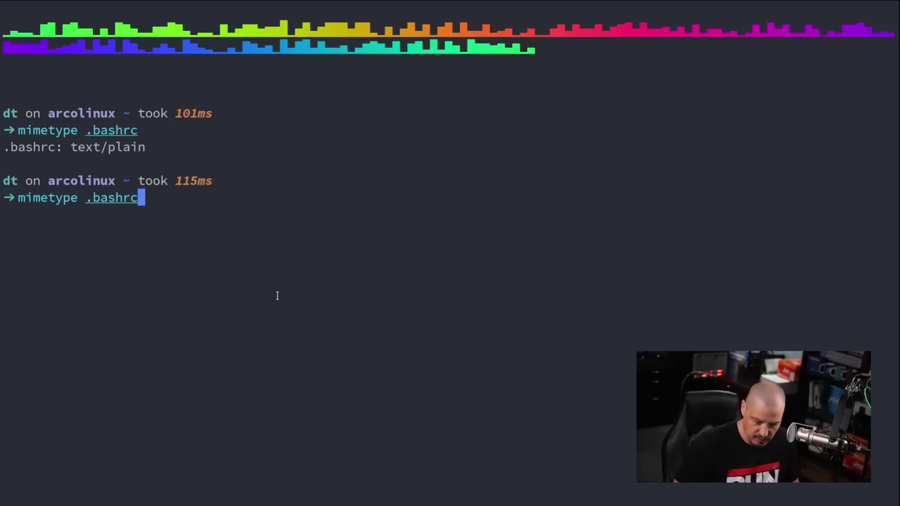
key("BackSpace")
key("BackSpace")
key("BackSpace")
key("BackSpace")
key("BackSpace")
key("BackSpace")
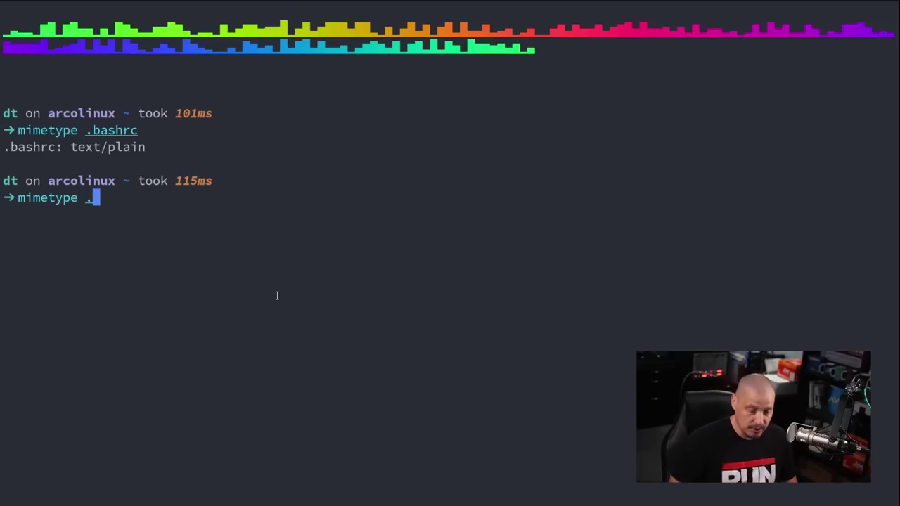
key("Return")
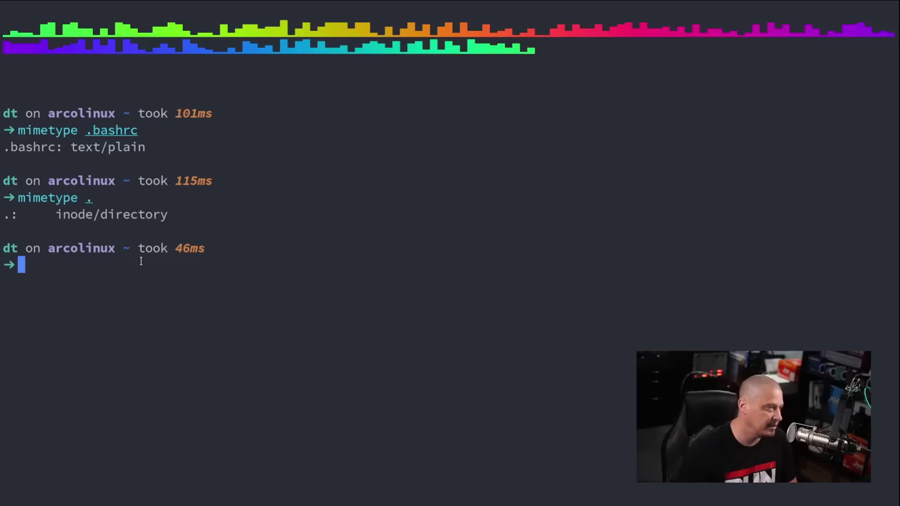
Switch back to Emacs and set the MimeTypes entry to inode/directory.
key("super+j")
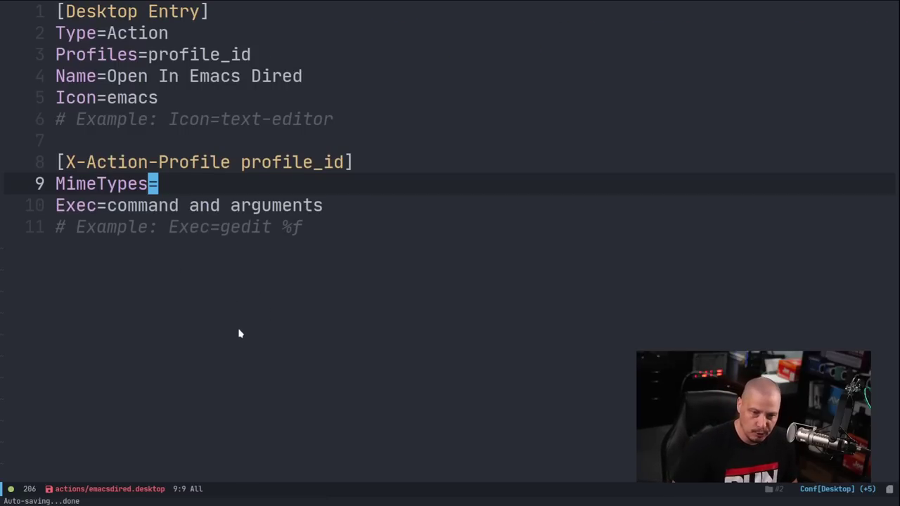
key("a")
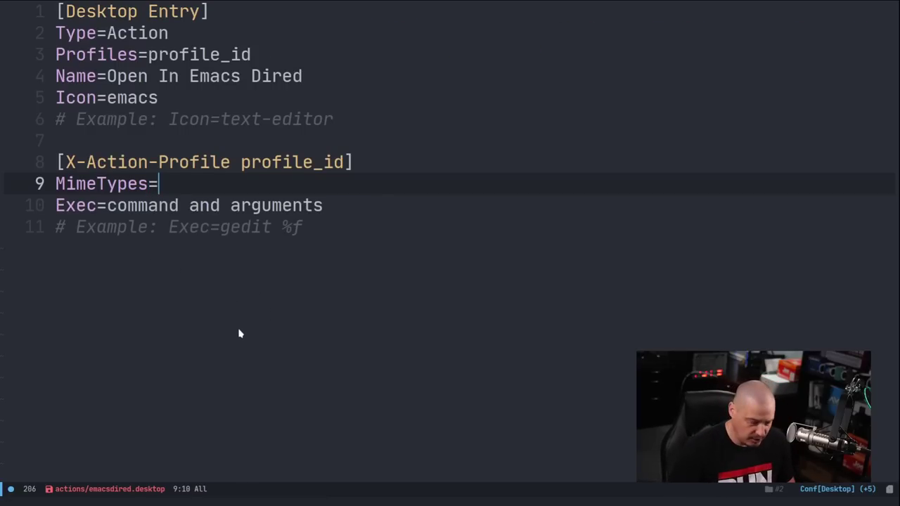
type("inode/")
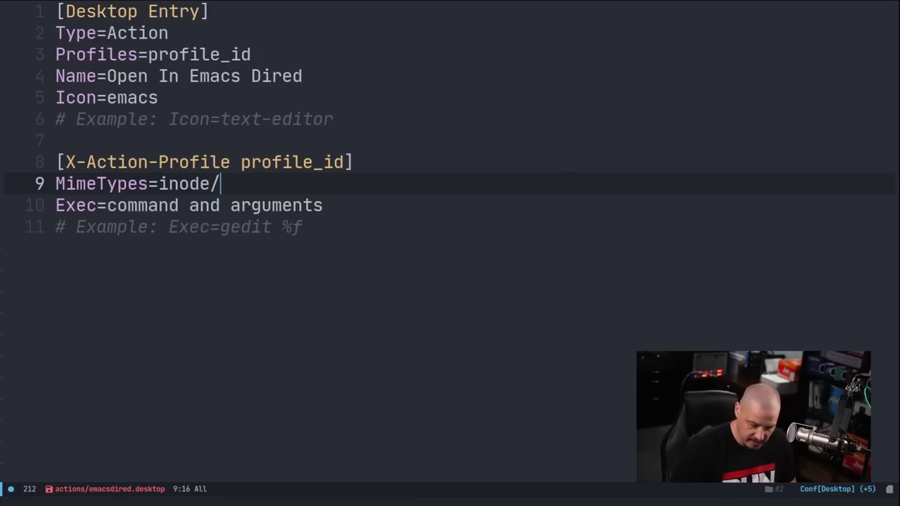
type("directory")
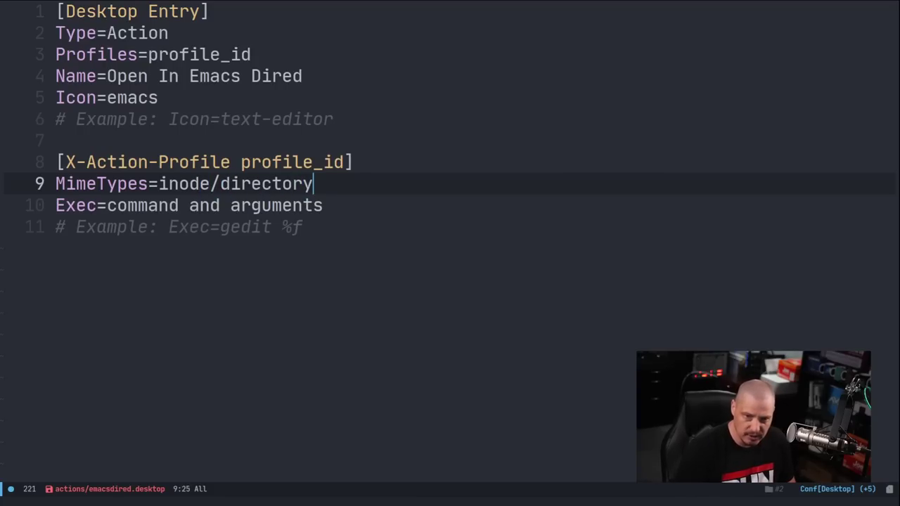
key("Escape")
Clear the placeholder text "command and arguments" from the Exec entry.
key("i")
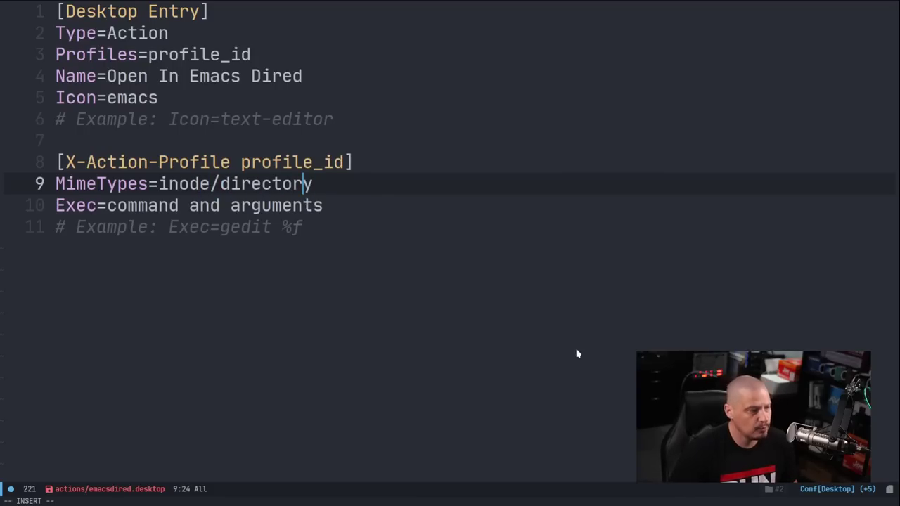
key("Down")
key("End")
key("BackSpace")
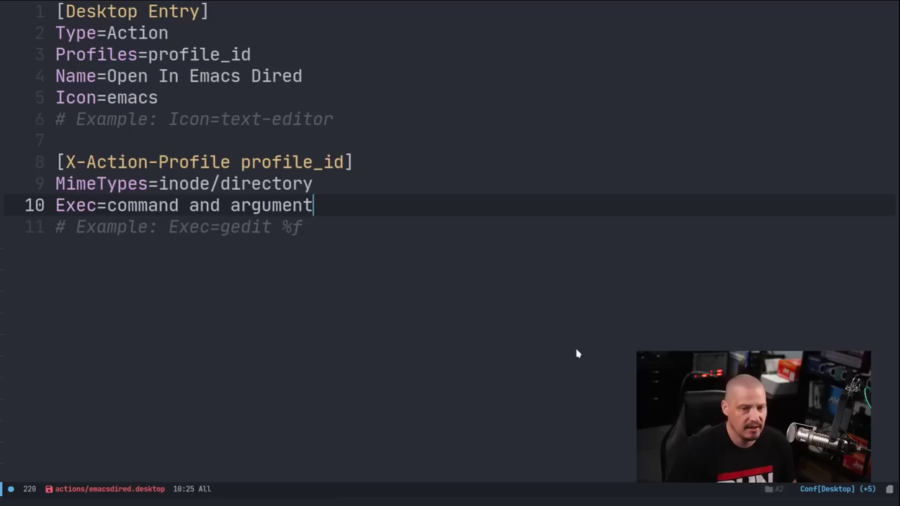
key("BackSpace")
key("BackSpace")
key("BackSpace")
key("BackSpace")
key("BackSpace")
key("BackSpace")
key("BackSpace")
key("BackSpace")
key("BackSpace")
key("BackSpace")
key("BackSpace")
key("BackSpace")
key("BackSpace")
key("BackSpace")
key("BackSpace")
key("BackSpace")
key("BackSpace")
key("BackSpace")
key("BackSpace")
key("BackSpace")
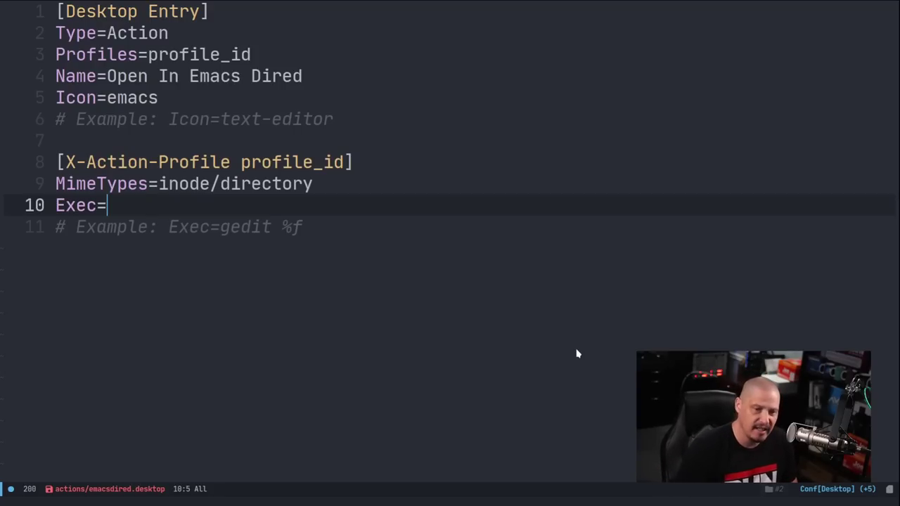
Begin the Exec entry's command with emacsclient -c -a 'emacs'.
type("emacsl")
type("lient ")
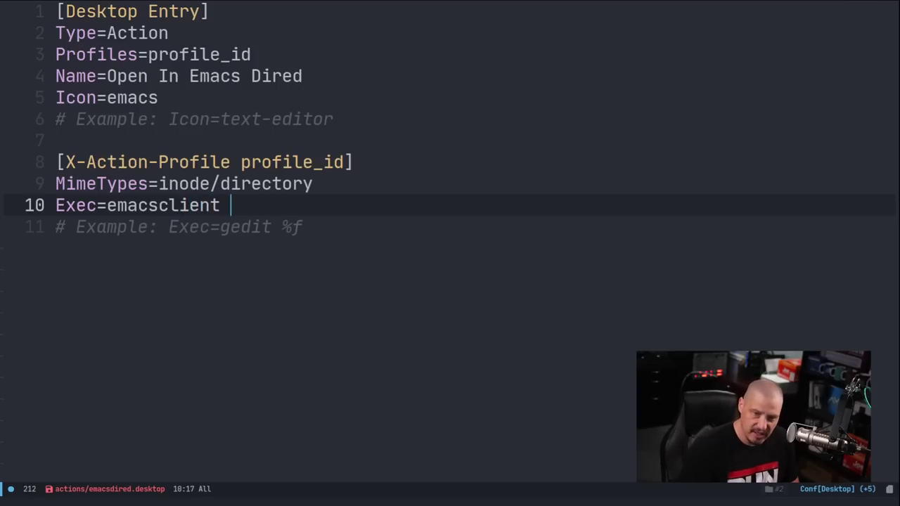
type("-c")
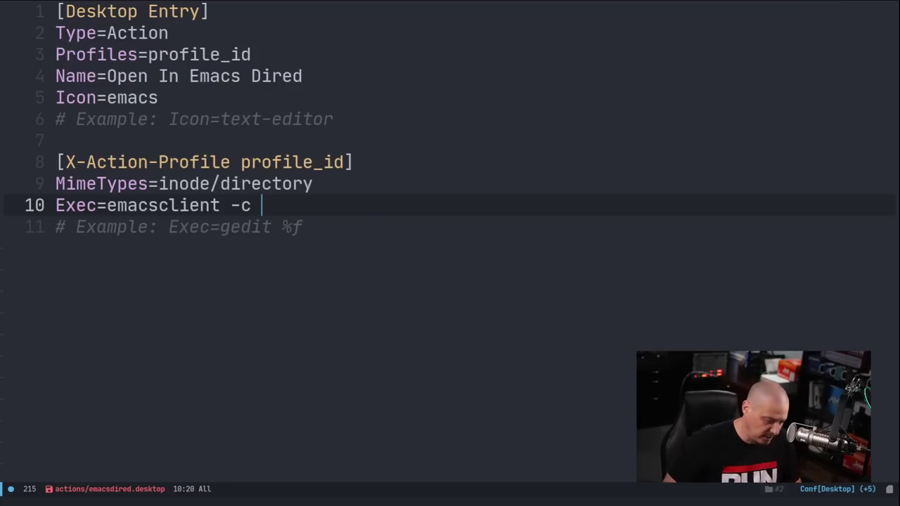
type("-a '")
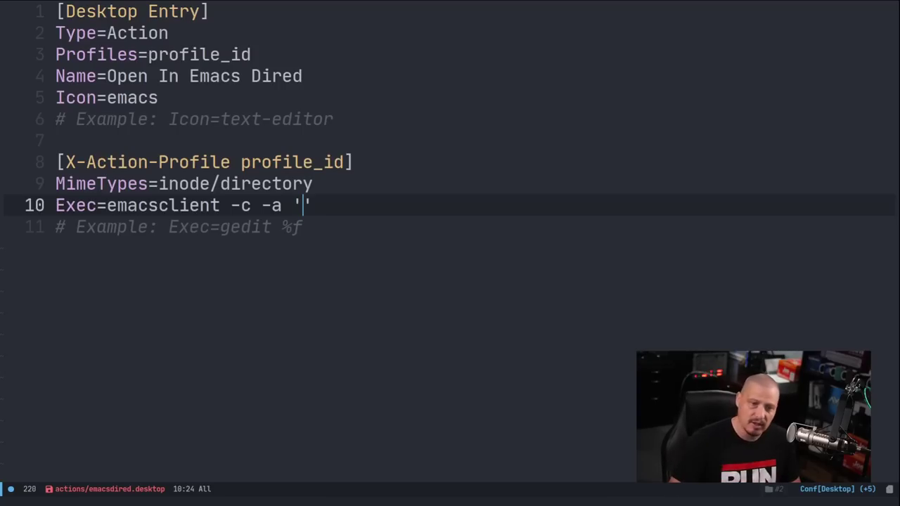
type("emacs")
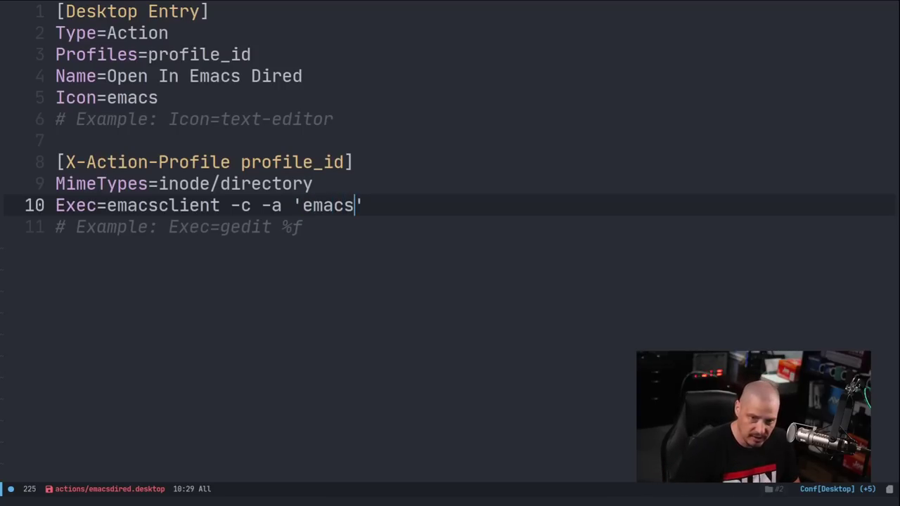
key("Right")
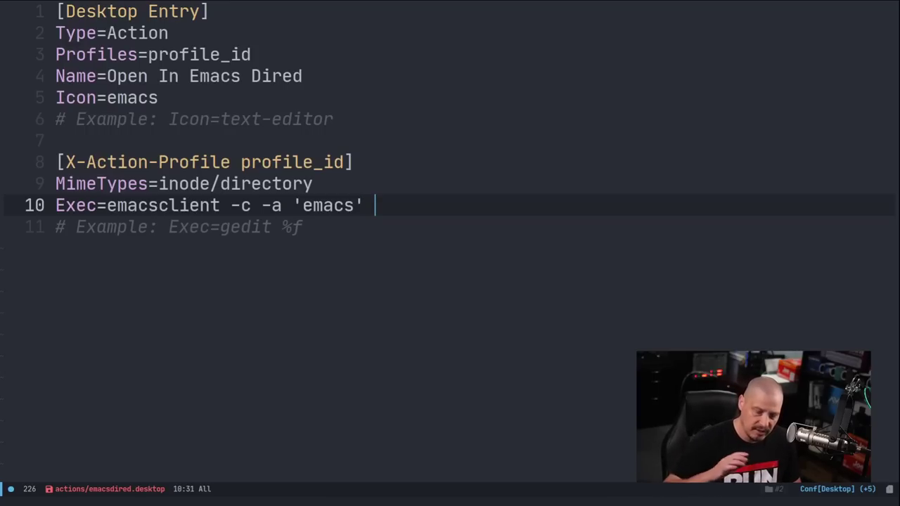
Append --eval '(dired "%f")' to the Exec command and save the desktop file.
type("--")
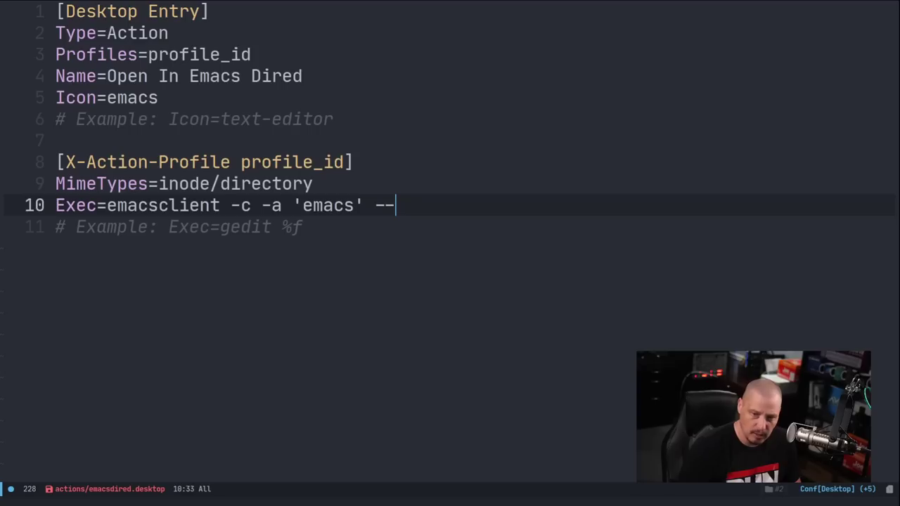
type("eval '")
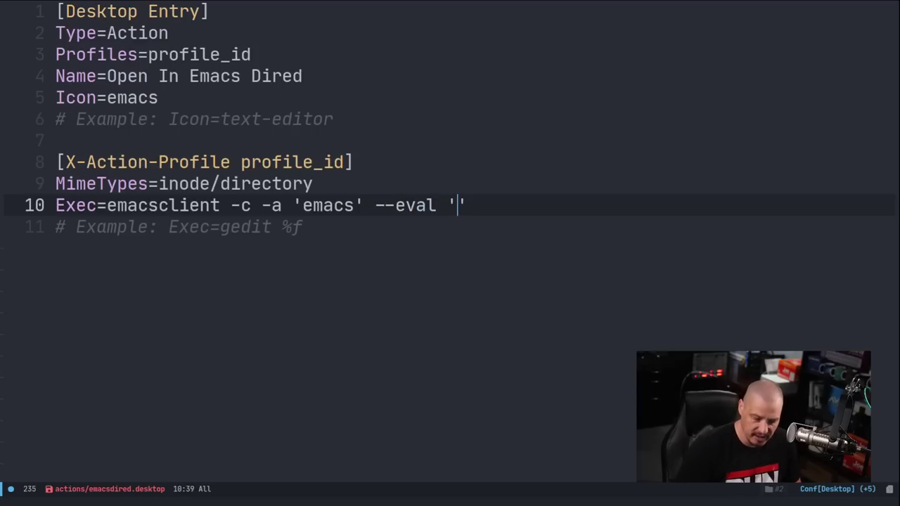
type("(")
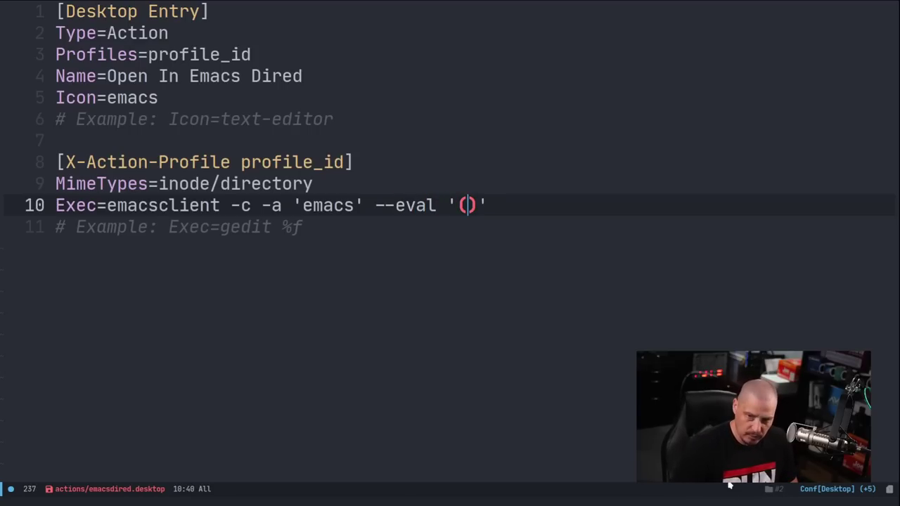
type("dired ")
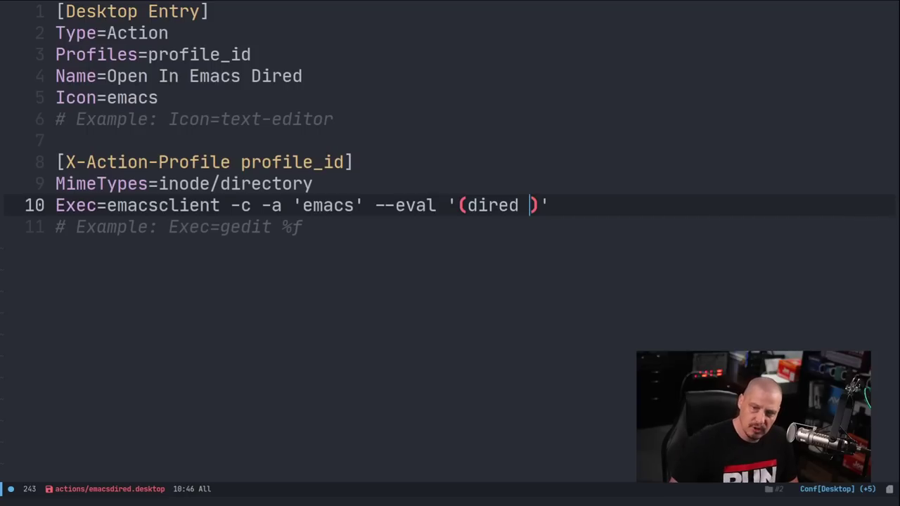
type("\"")
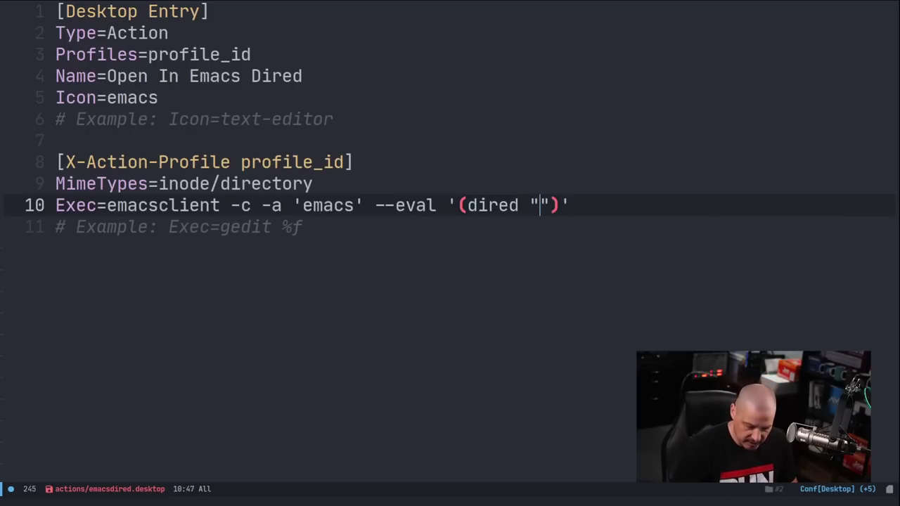
type("%")
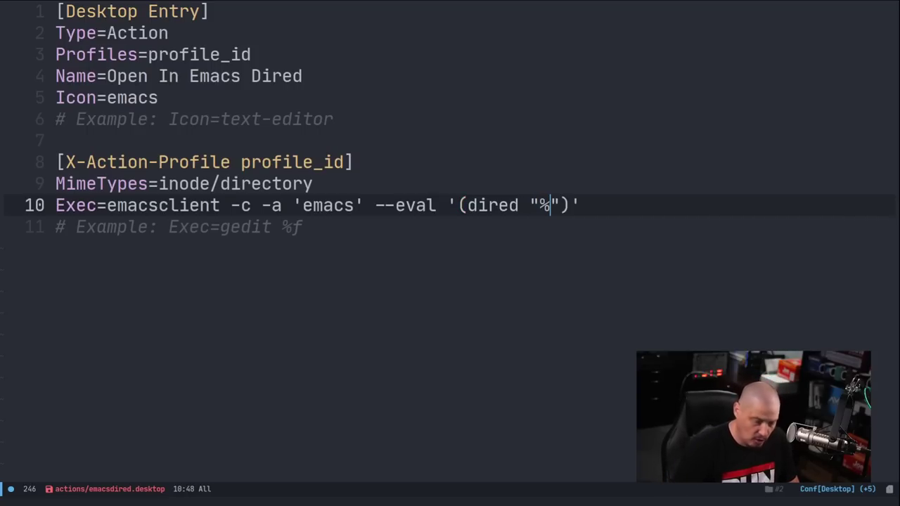
type("f")
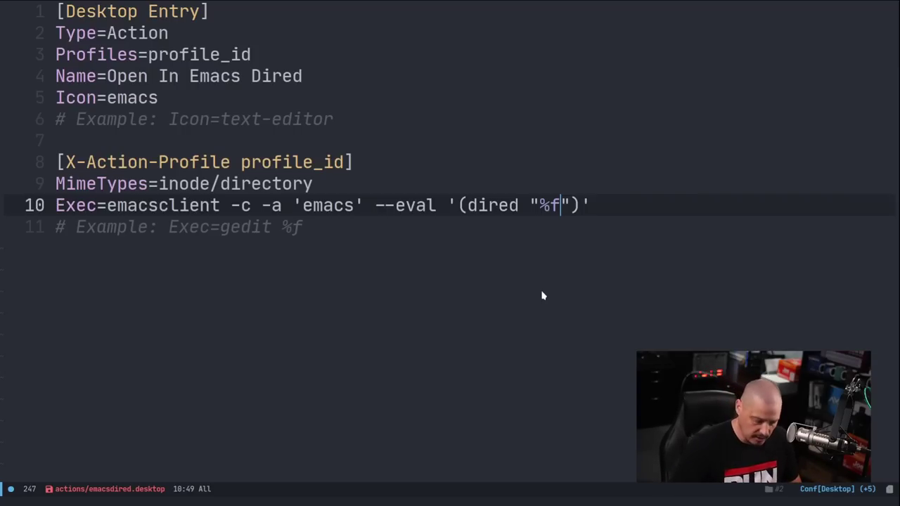
key("Escape")
type(":w")
key("Return")
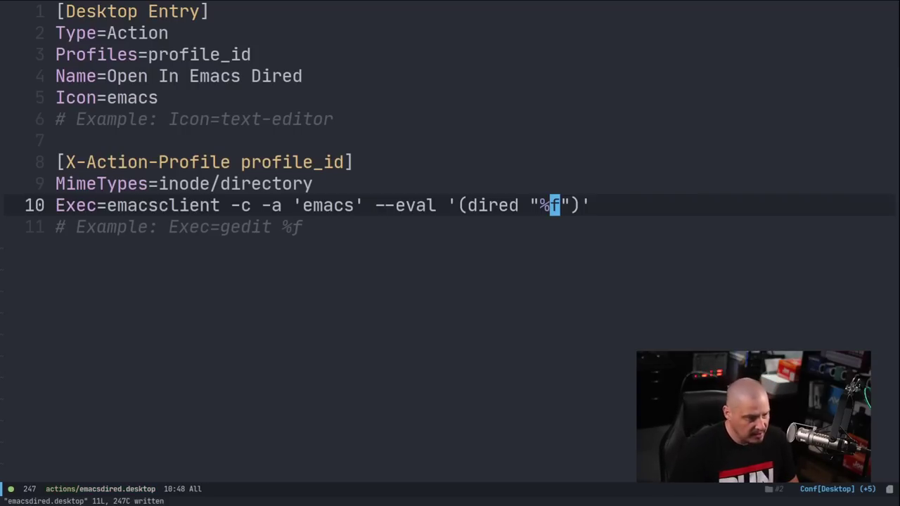
Launch PCManFM and go to the bookmarked gitlab-repos folder.
key("super+shift+Return")
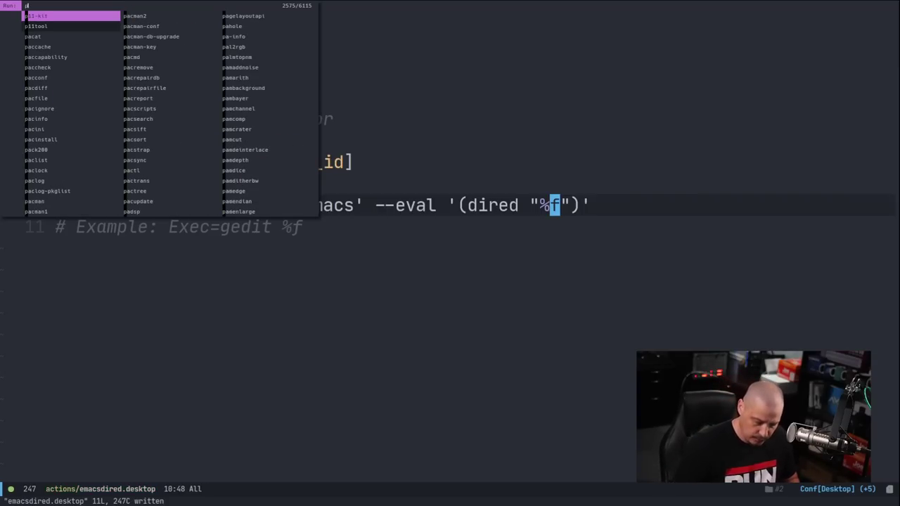
type("pcmanfm")
key("Return")
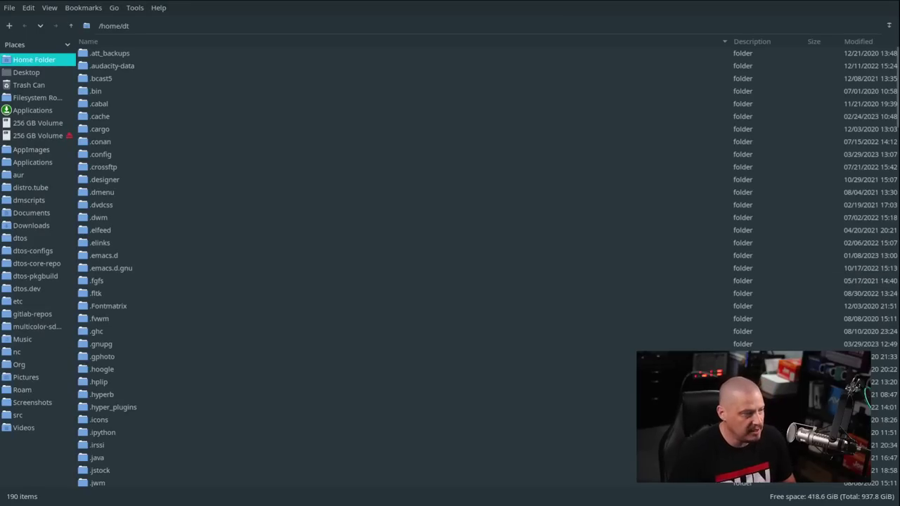
left_click(46, 314)
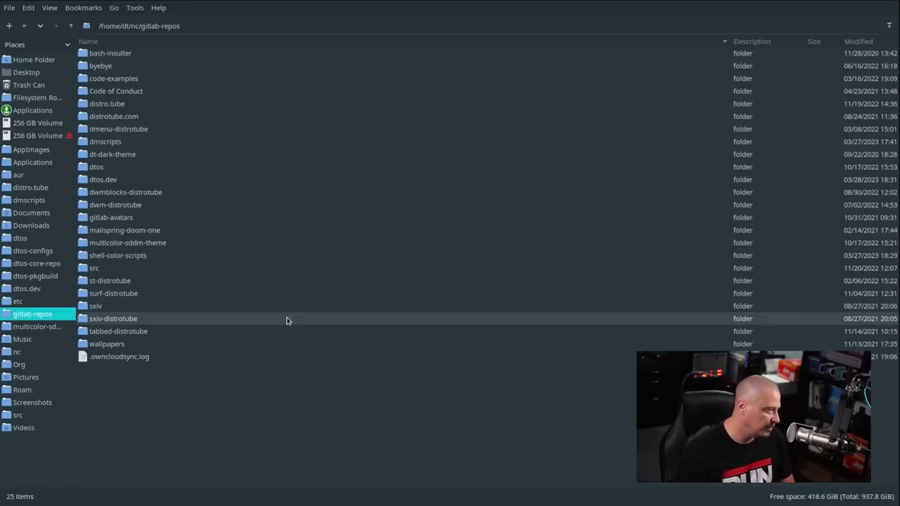
Test the custom Open In Emacs Dired action on the dmscripts folder and enlarge the text of the Dired listing.
right_click(108, 144)
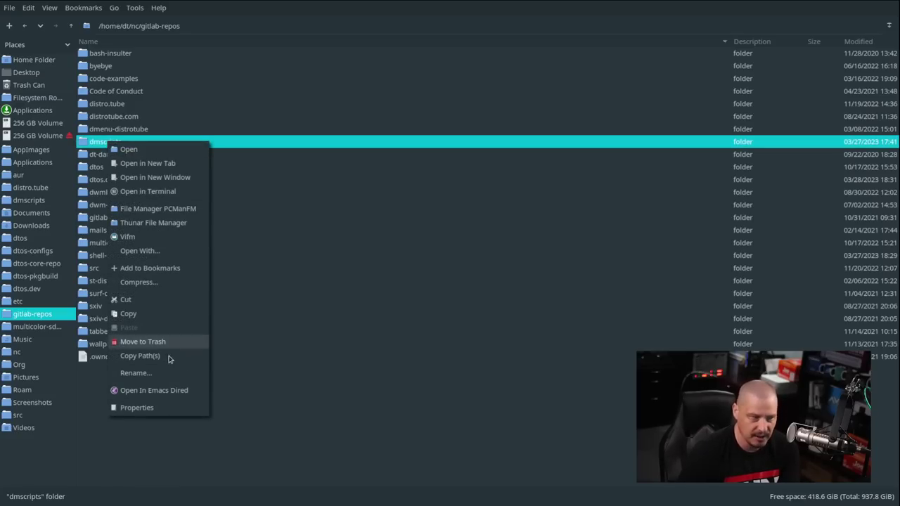
left_click(201, 399)
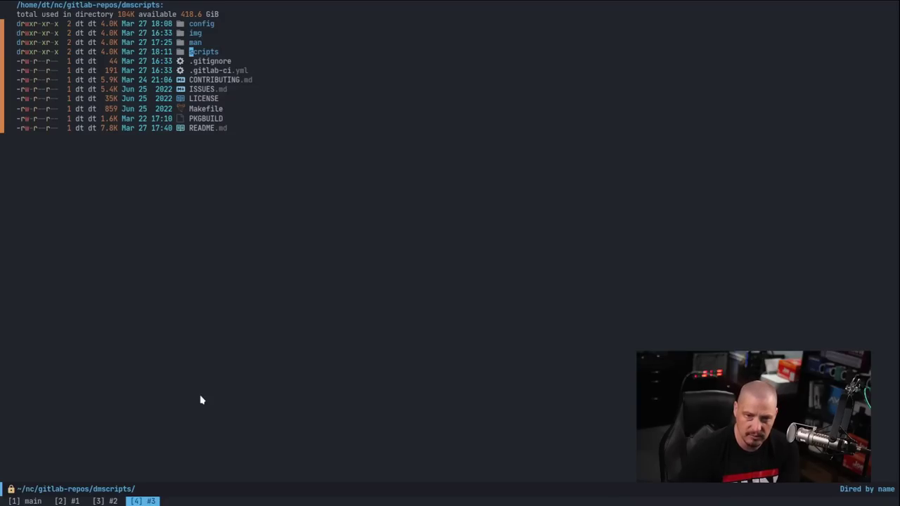
left_click(372, 328)
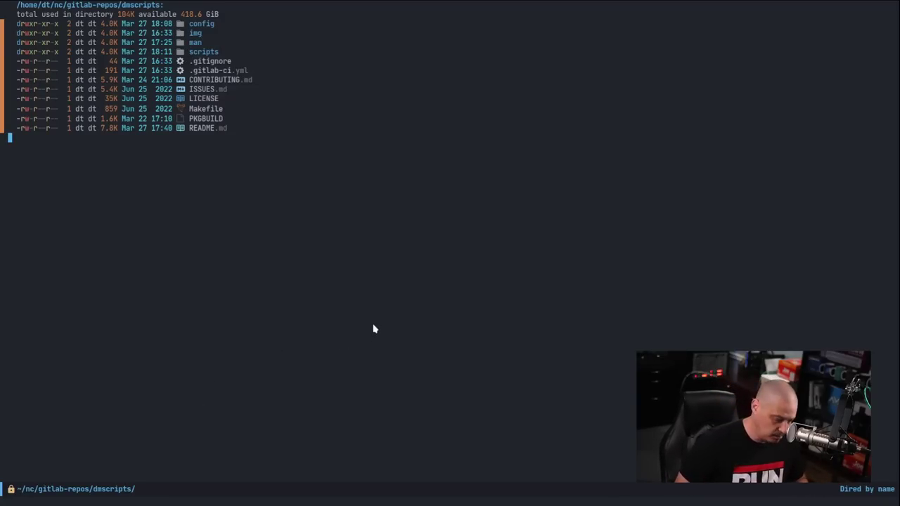
key("ctrl+equal")
key("ctrl+equal")
key("ctrl+equal")
key("ctrl+equal")
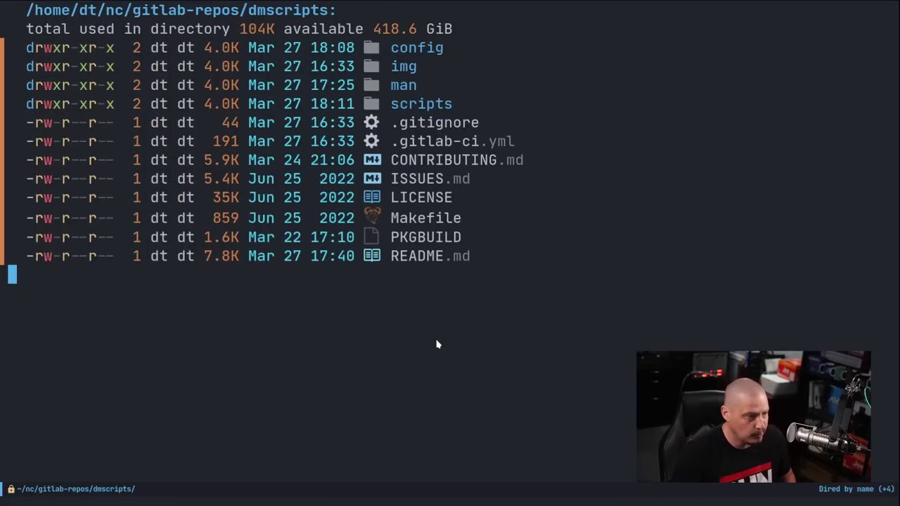
Close the Dired window and the file manager, returning to emacsdired.desktop with any pending key sequence cancelled.
key("super+shift+c")
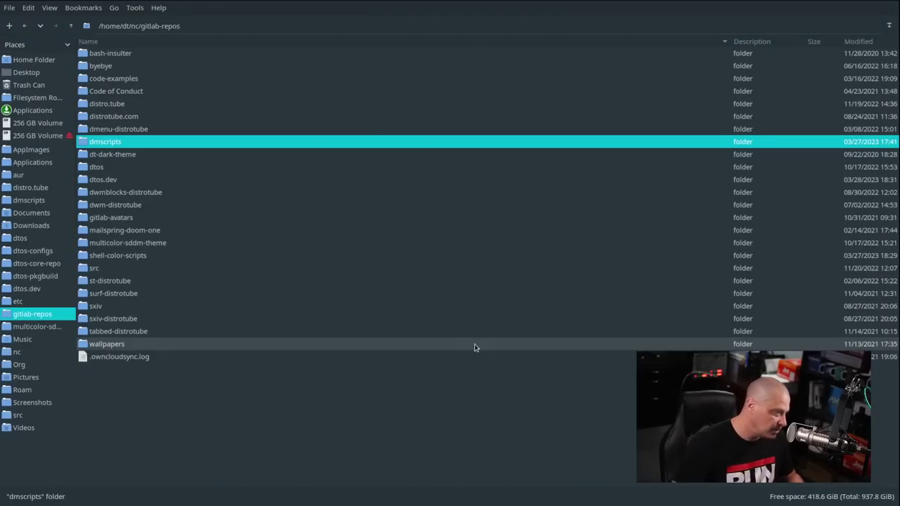
key("super+shift+c")
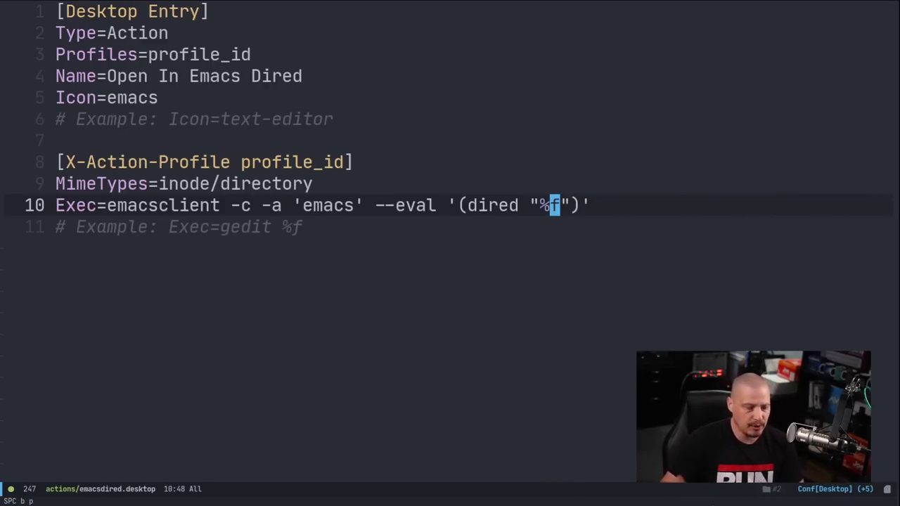
key("ctrl+g")
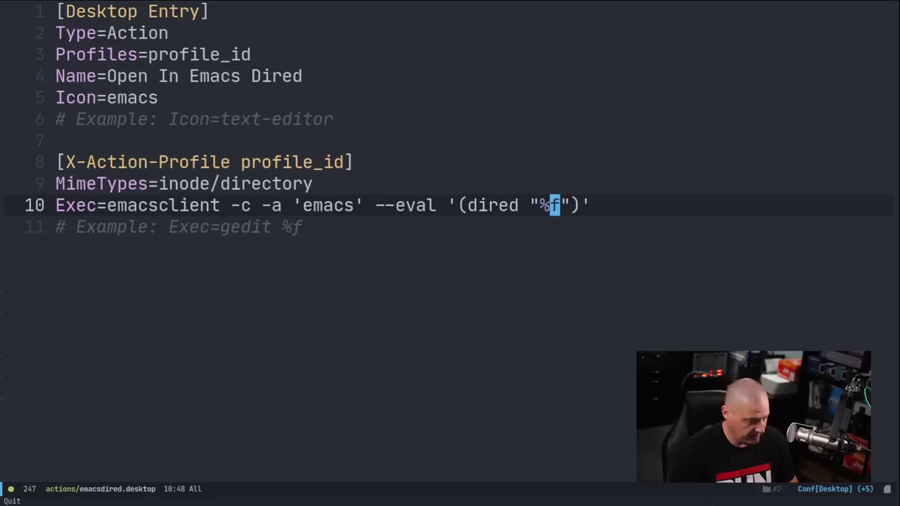
Write a copy of the current desktop file as emacsmagit.desktop.
key("colon")
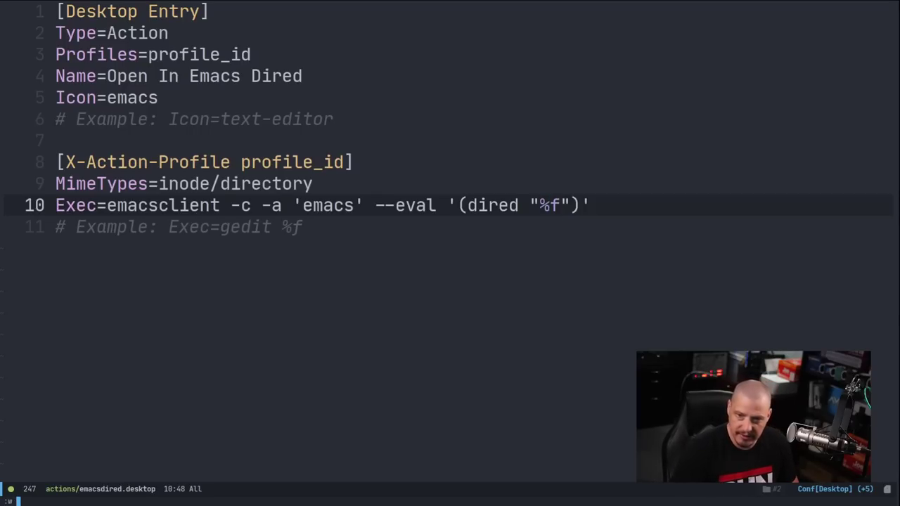
type("w emacs")
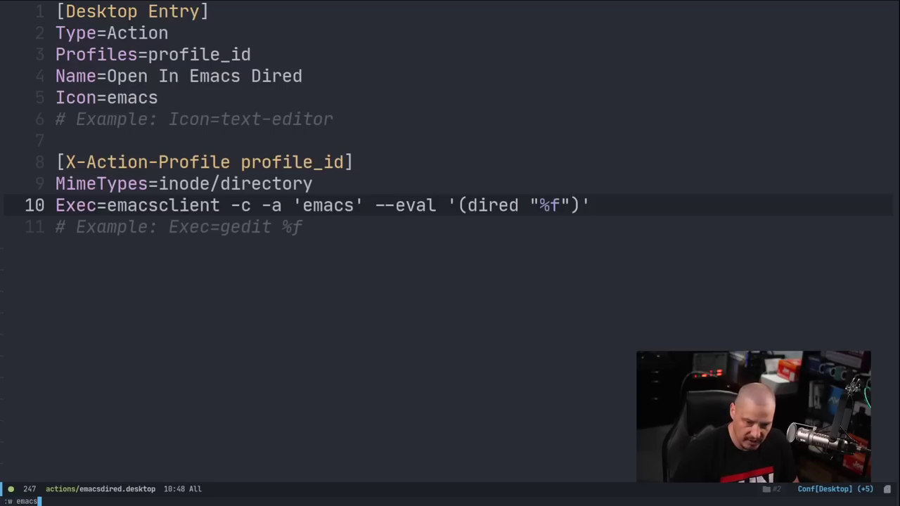
type("magit.deskto")
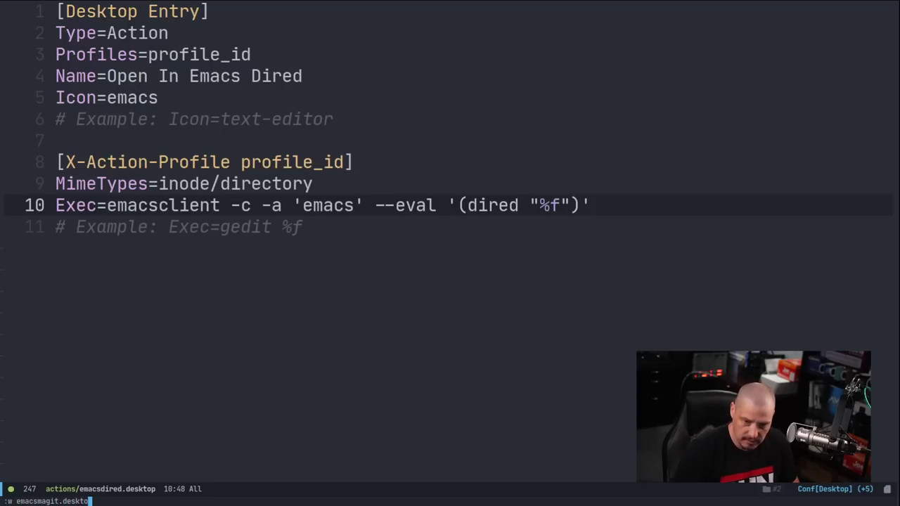
type("p")
key("Return")
Open emacsmagit.desktop from the actions directory and enlarge its text.
key("space")
key("period")
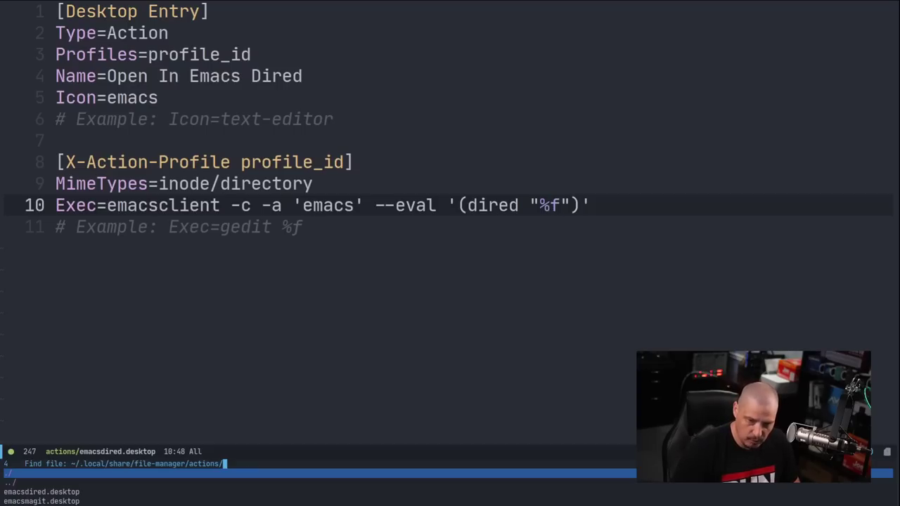
key("Down")
key("Down")
key("Down")
key("Return")
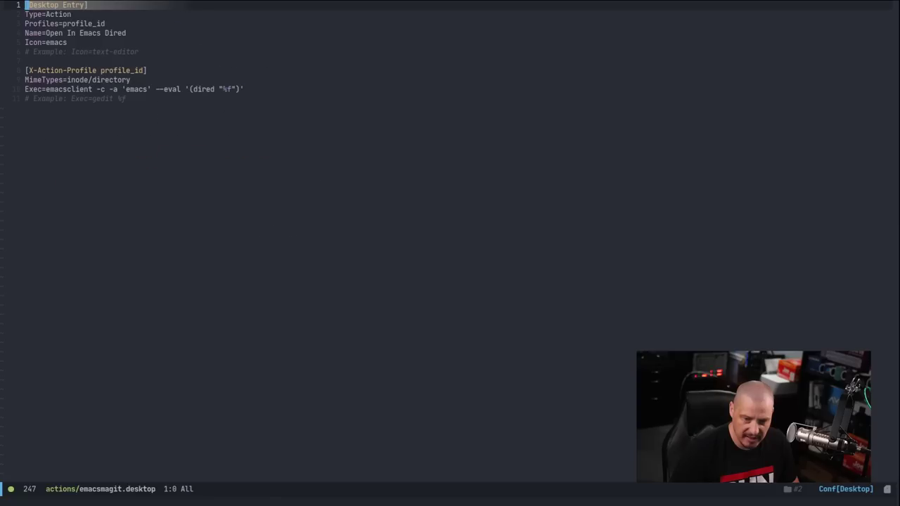
key("ctrl+equal")
key("ctrl+equal")
key("ctrl+equal")
key("ctrl+equal")
key("ctrl+equal")
key("ctrl+equal")
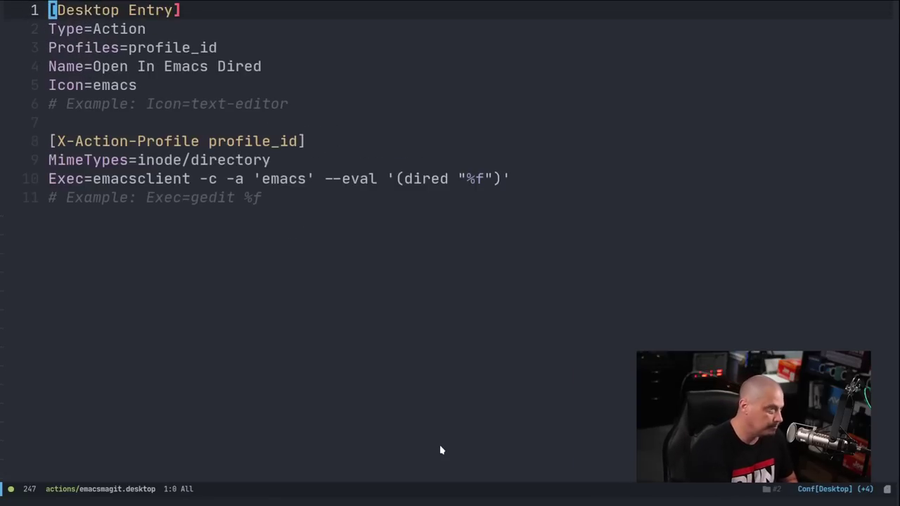
Change the action's Name value in emacsmagit.desktop to Open In Emacs Magit.
key("j")
key("j")
key("j")
key("l")
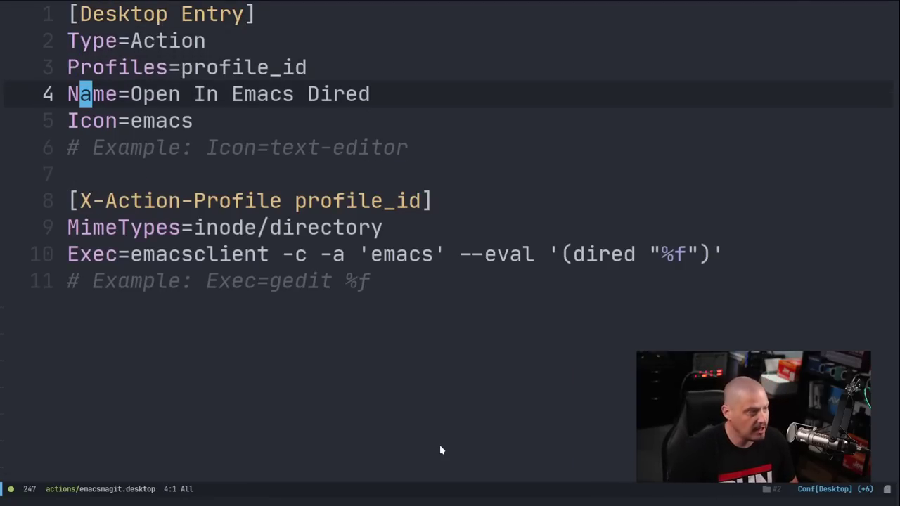
key("w")
key("w")
key("w")
key("e")
key("l")
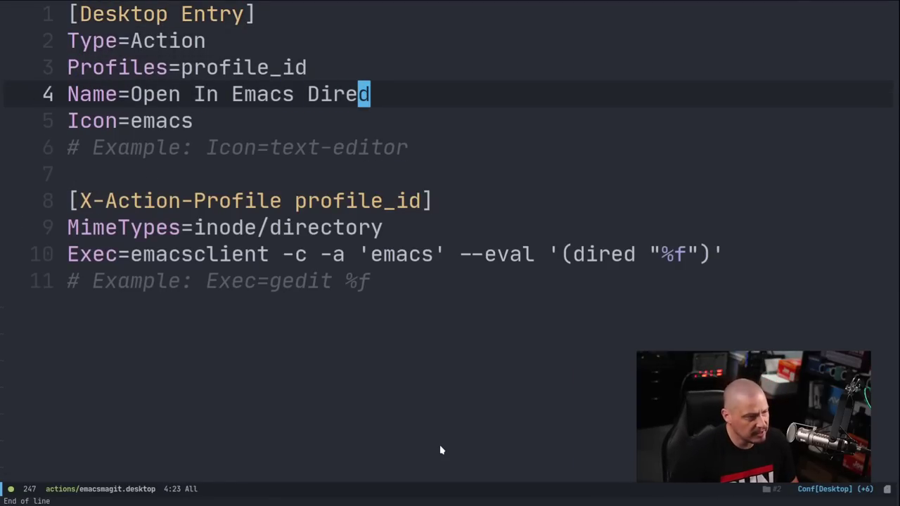
key("a")
key("BackSpace")
key("BackSpace")
key("BackSpace")
key("BackSpace")
key("BackSpace")
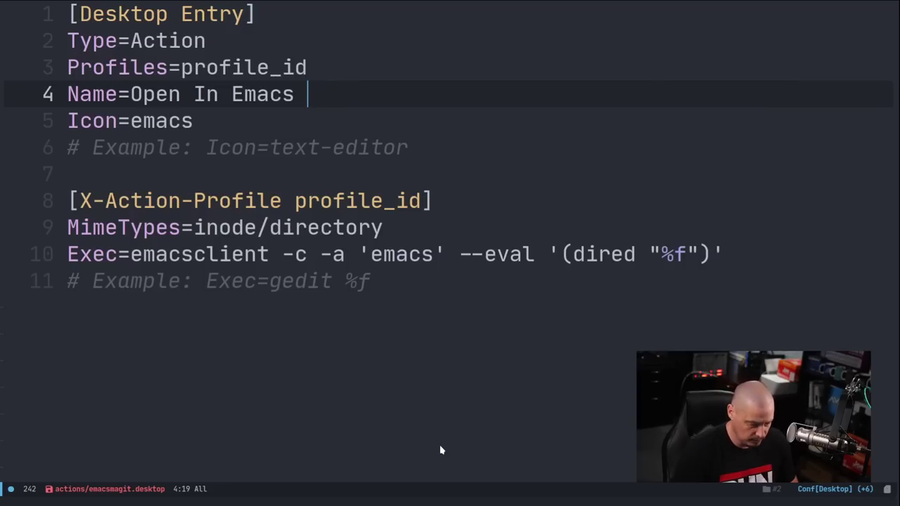
type("A")
key("BackSpace")
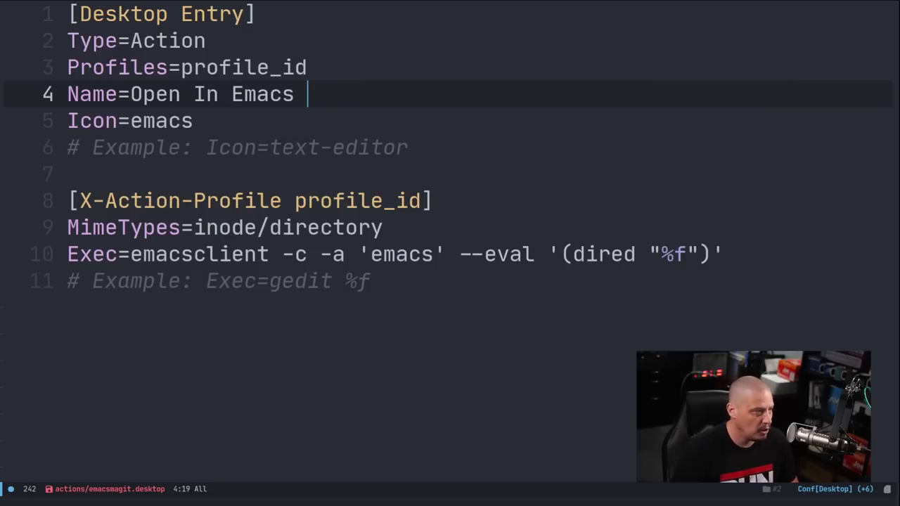
type("Magit")
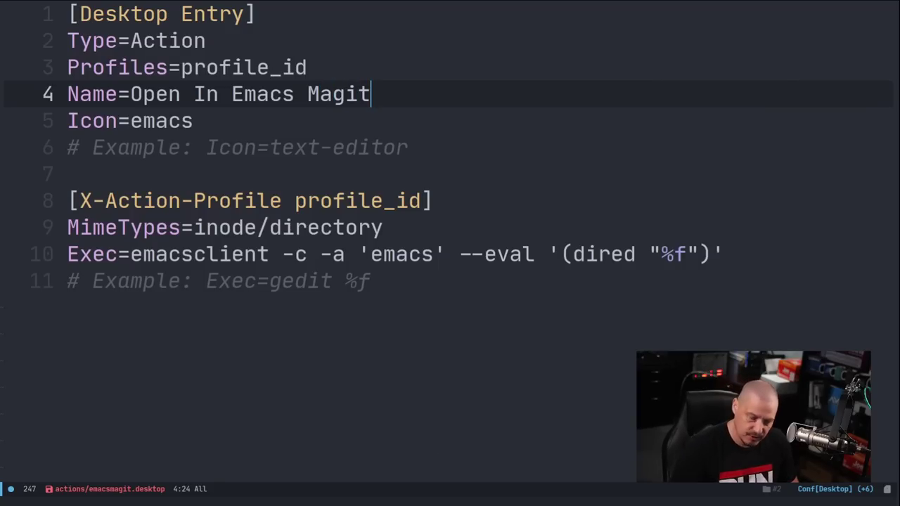
Replace the dired function in the Exec line's eval expression with magit and save the file.
key("Down")
key("Down")
key("Down")
key("Down")
key("Down")
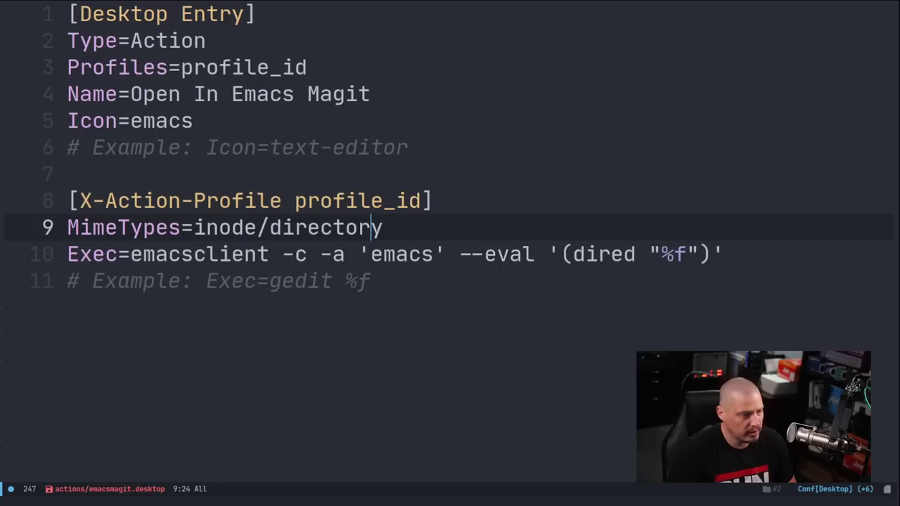
key("Down")
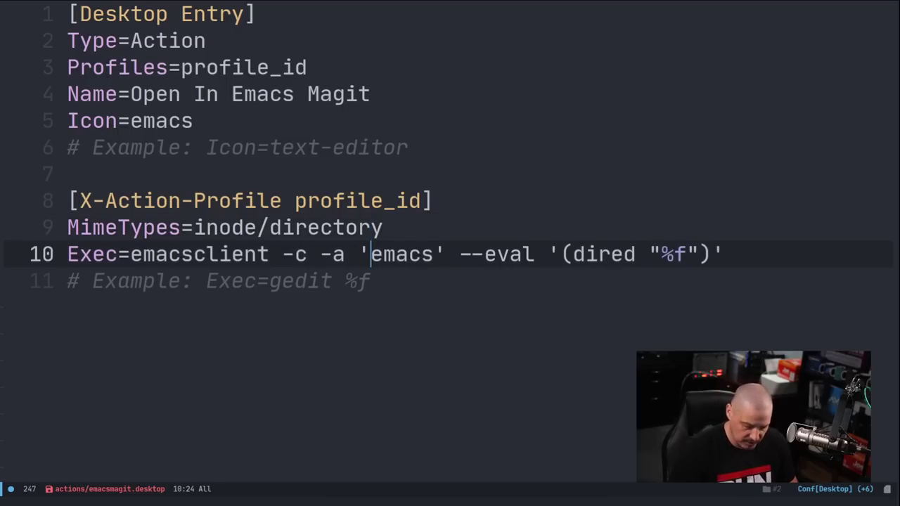
key("Right")
key("Right")
key("Right")
key("Right")
key("Right")
key("Left")
key("Left")
key("Left")
key("Left")
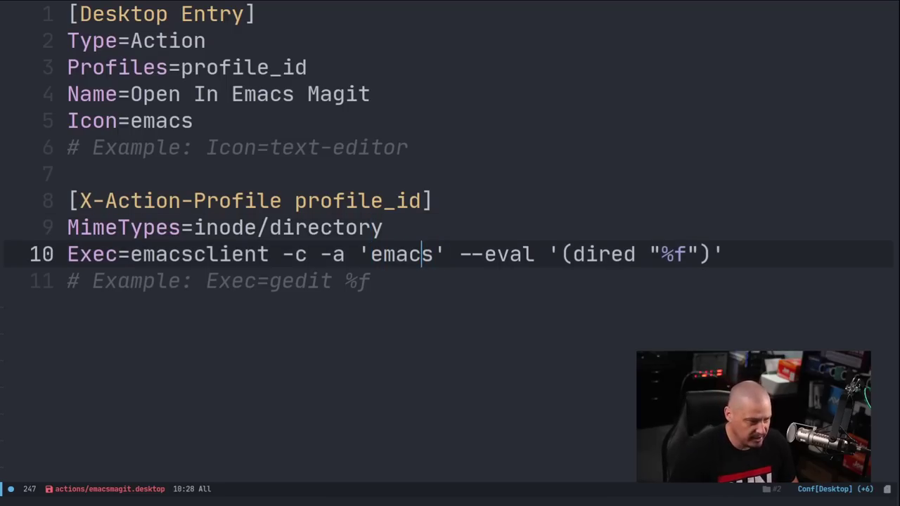
key("Right")
key("Right")
key("Right")
key("Right")
key("Right")
key("Right")
key("Right")
key("Right")
key("Right")
key("Right")
key("Right")
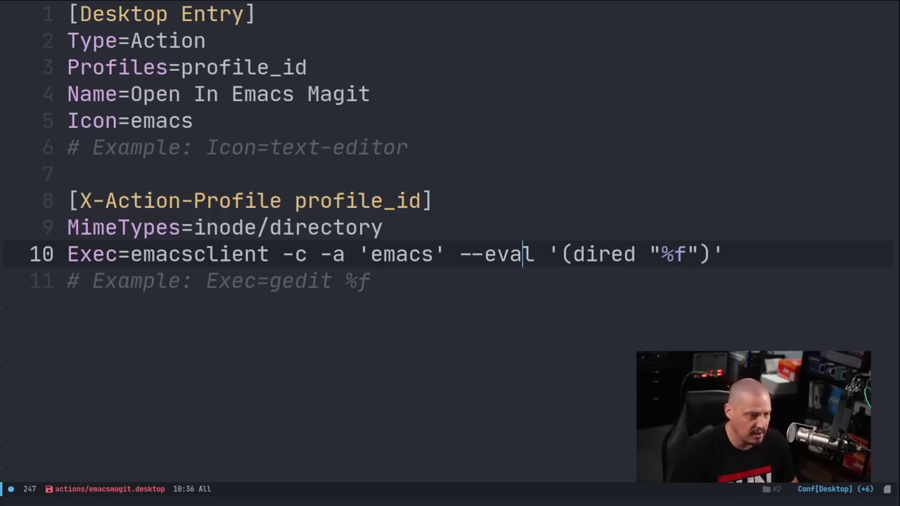
key("Right")
key("Right")
key("Right")
key("Right")
key("Right")
key("Right")
key("Right")
key("Right")
key("Right")
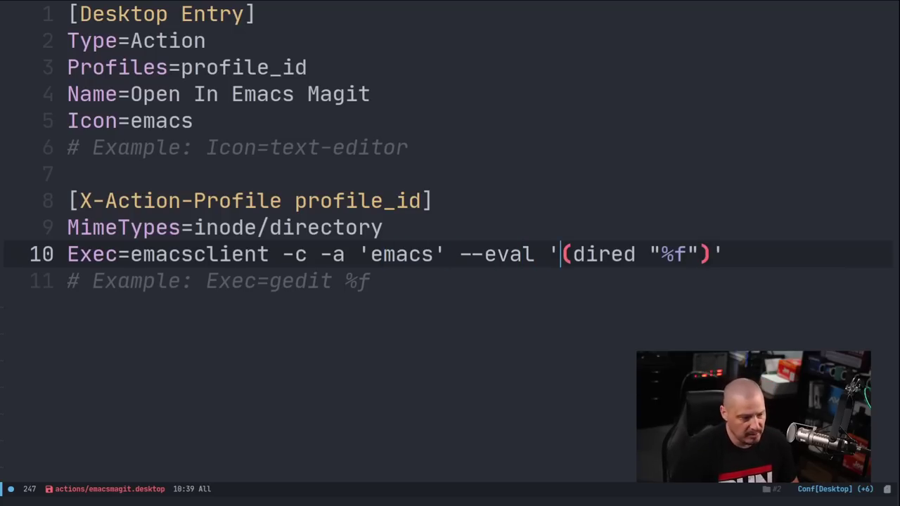
key("BackSpace")
key("BackSpace")
key("BackSpace")
key("BackSpace")
key("BackSpace")
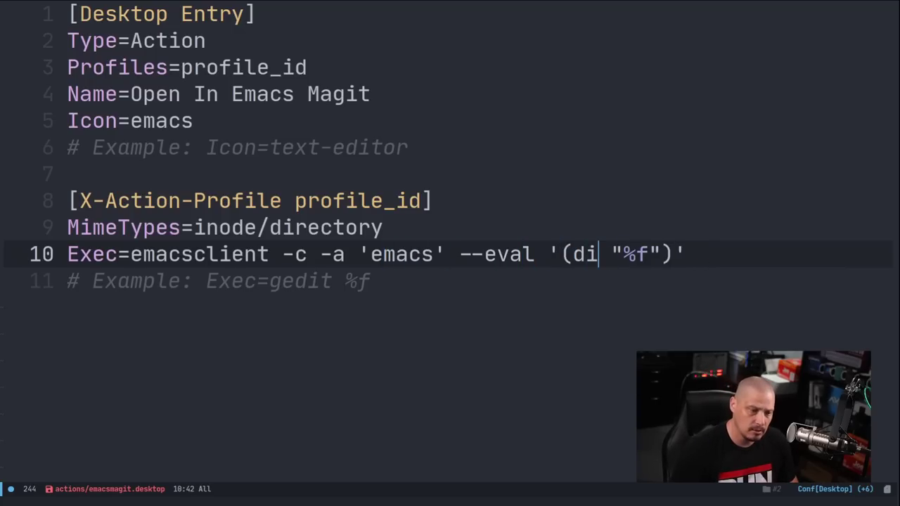
type("magit")
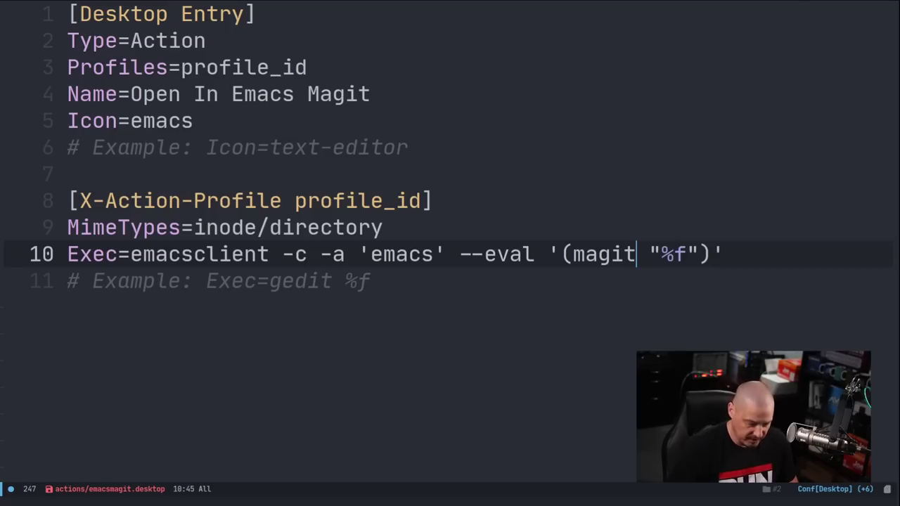
key("Escape")
type(":w")
key("Return")
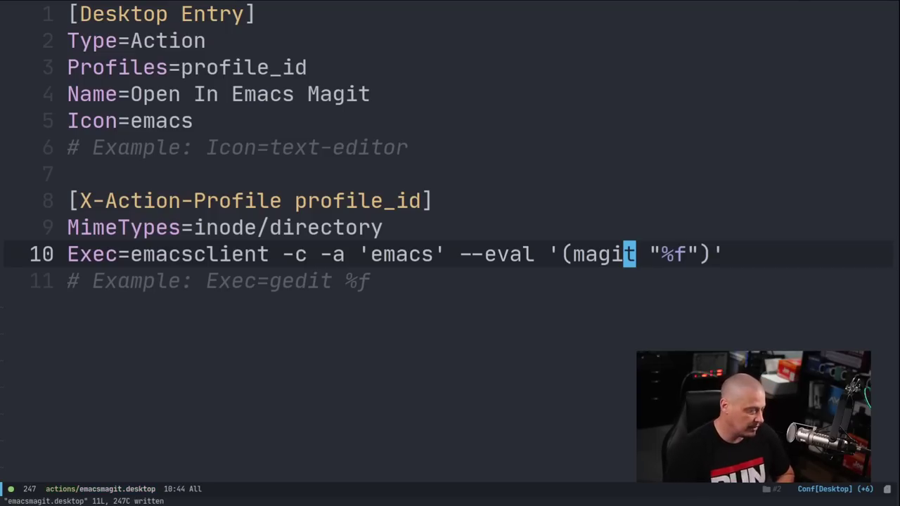
Launch the PCManFM file manager and go to the gitlab-repos folder.
key("super+shift+Return")
type("pcman")
key("Return")
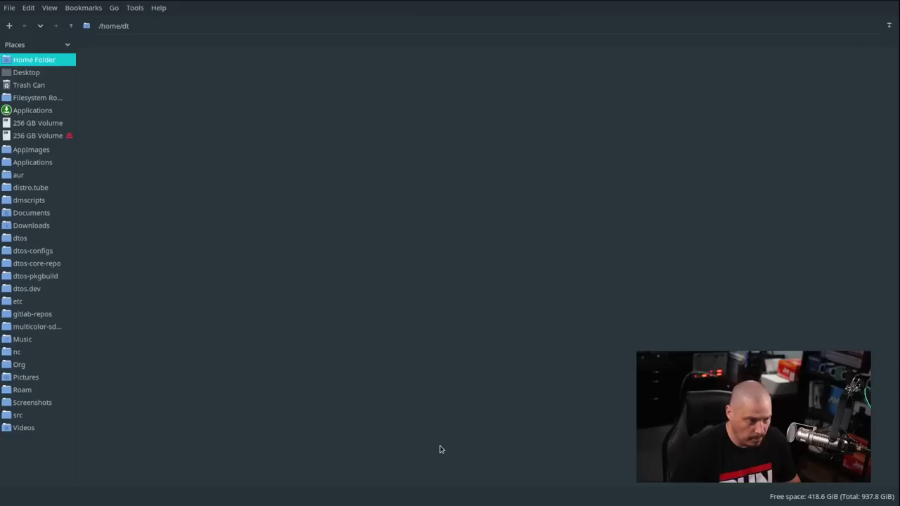
left_click(44, 314)
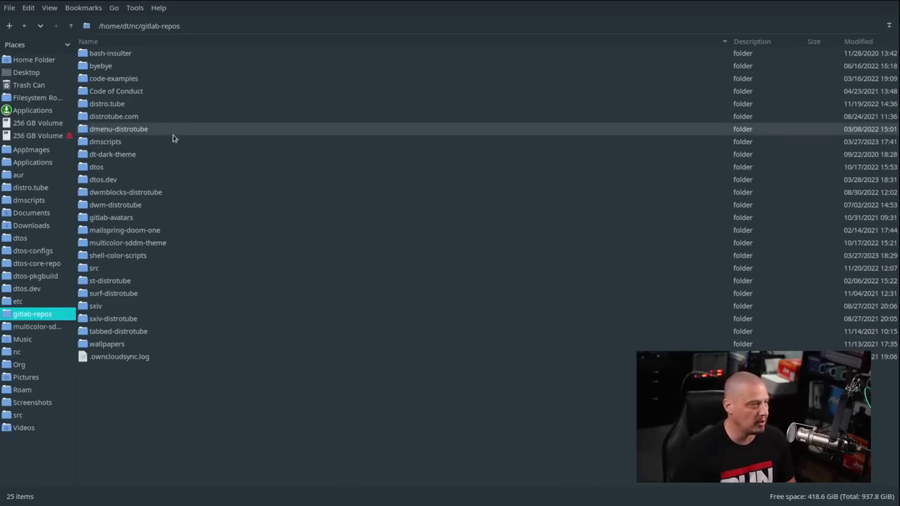
Test the custom Open In Emacs Magit action on the dmenu-distrotube folder and enlarge the text of the Magit status.
right_click(135, 132)
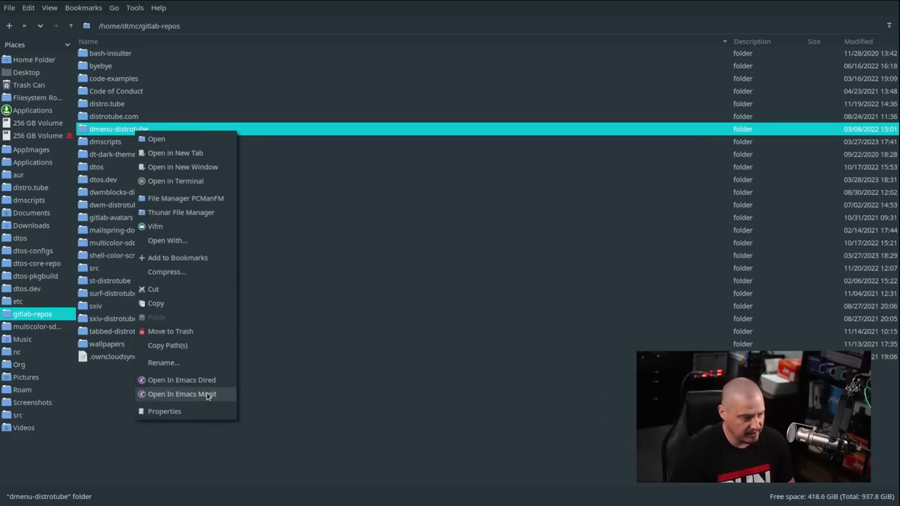
left_click(181, 394)
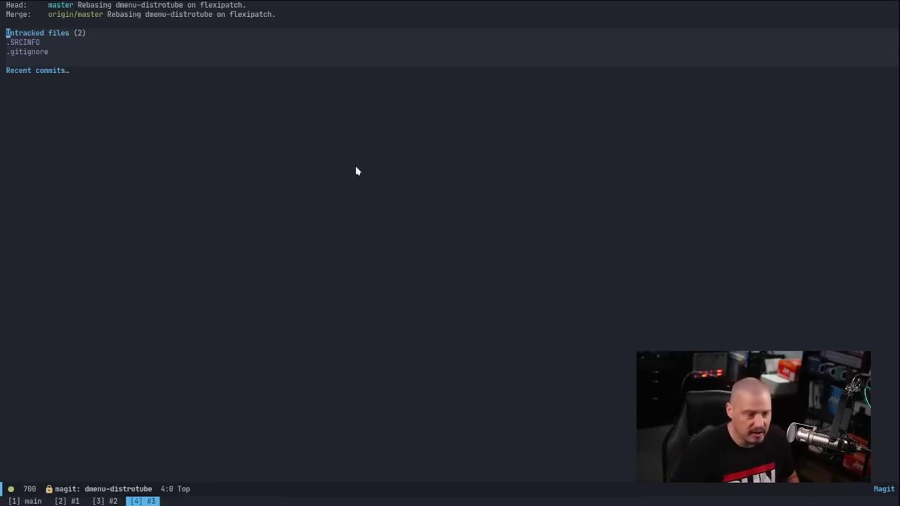
key("ctrl+equal")
key("ctrl+equal")
key("ctrl+equal")
key("ctrl+equal")
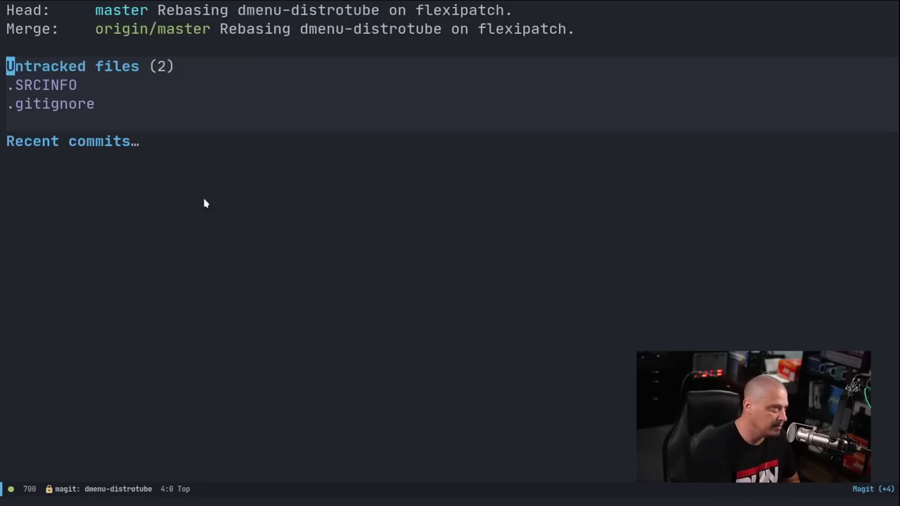
Close the Magit window and the file manager, returning to the end of emacsmagit.desktop.
key("alt+Tab")
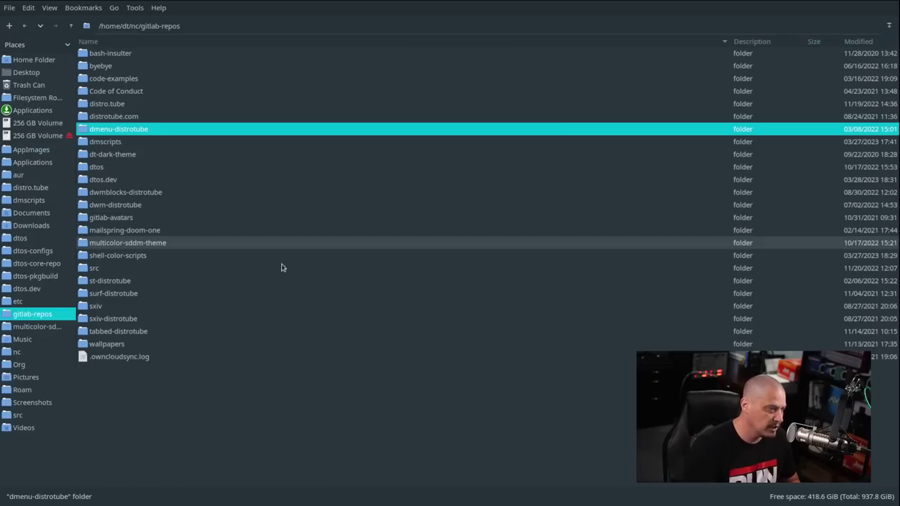
key("super+shift+c")
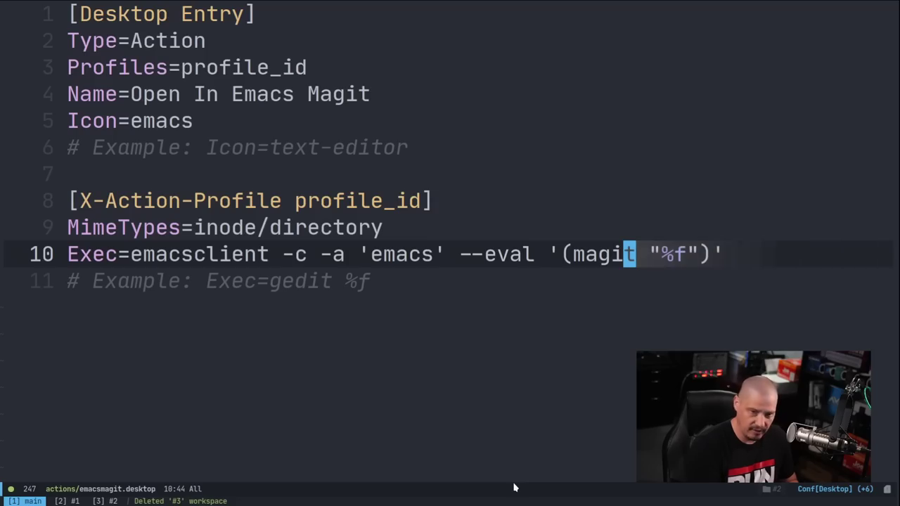
key("shift+g")
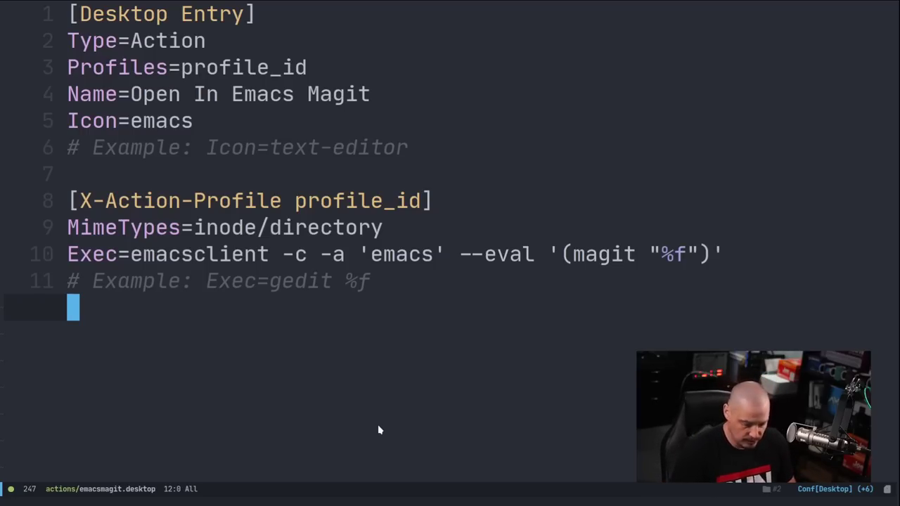
Write a copy of the current desktop file as openasroot.desktop.
key("colon")
type("w")
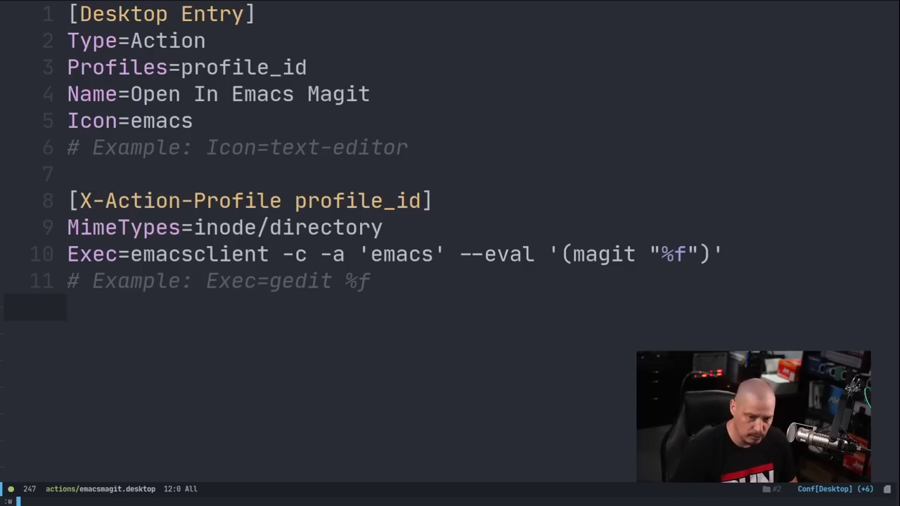
type(" openasroot")
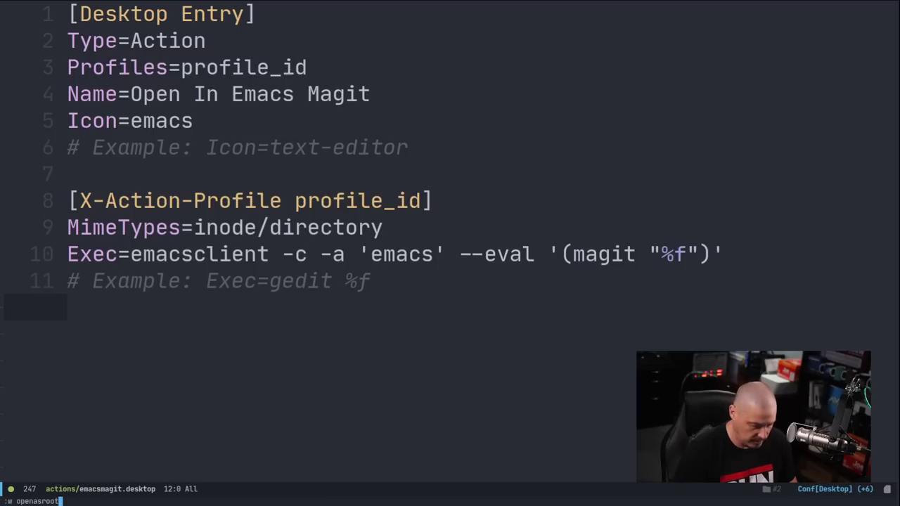
type(".desktop")
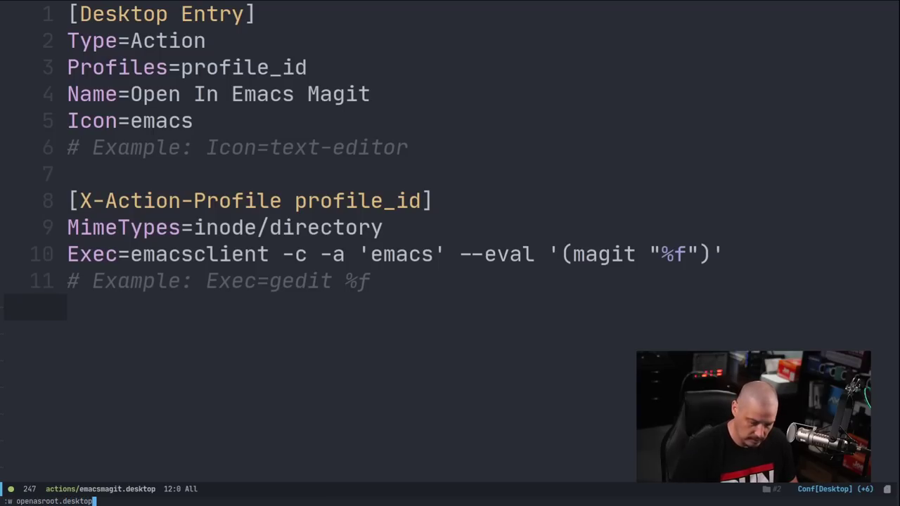
key("Return")
Open openasroot.desktop from the file-manager actions directory.
key("space")
key("period")
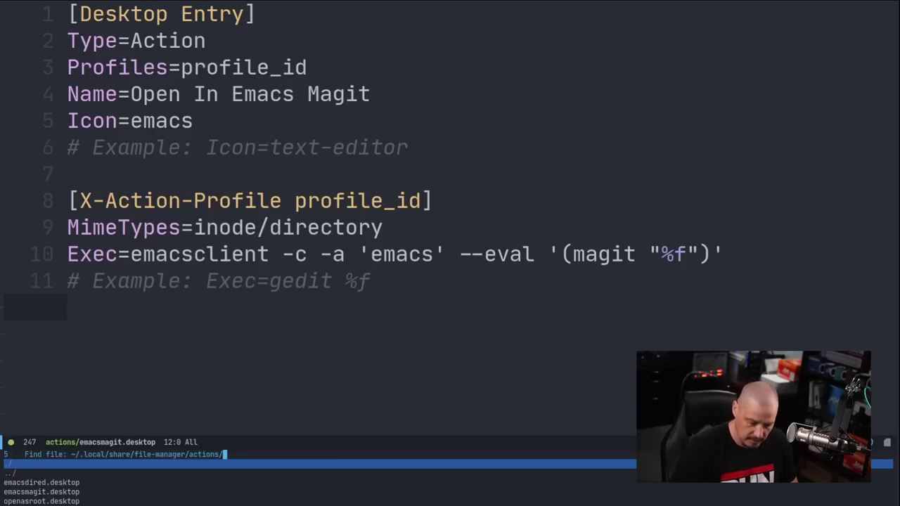
key("Down")
key("Down")
key("Return")
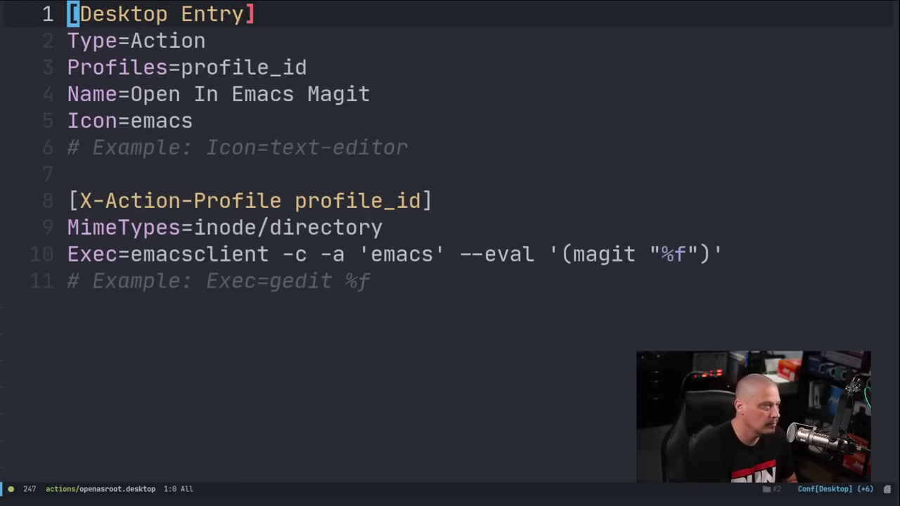
Change the action's Name value in openasroot.desktop to Open As Root.
key("u")
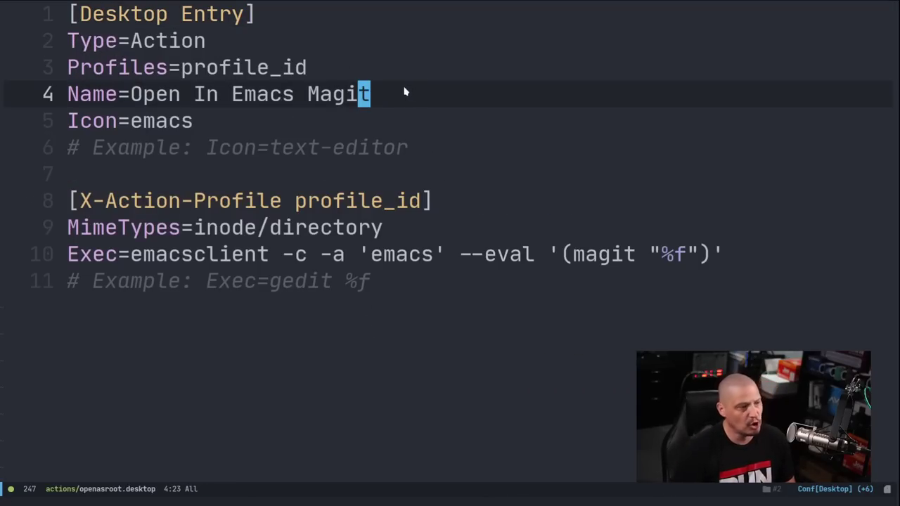
key("a")
key("BackSpace")
key("BackSpace")
key("BackSpace")
key("BackSpace")
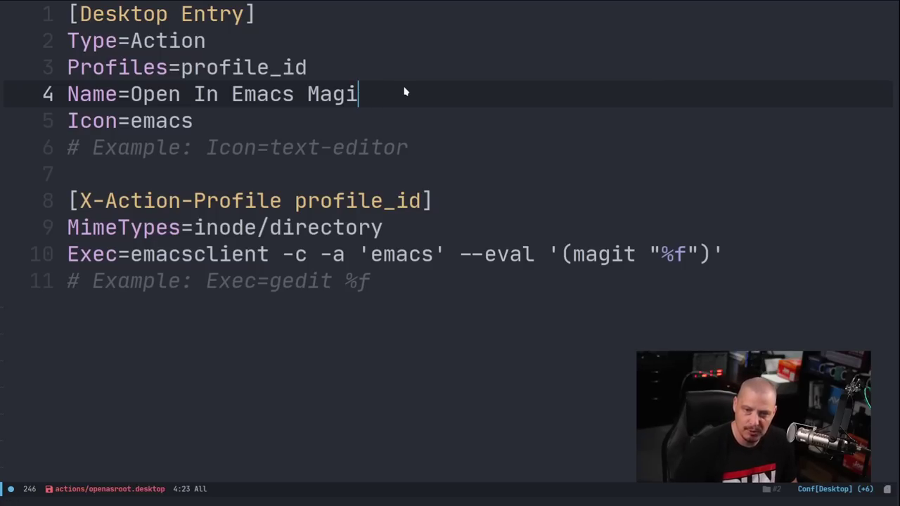
key("BackSpace")
key("BackSpace")
key("BackSpace")
key("BackSpace")
key("BackSpace")
key("BackSpace")
key("BackSpace")
key("BackSpace")
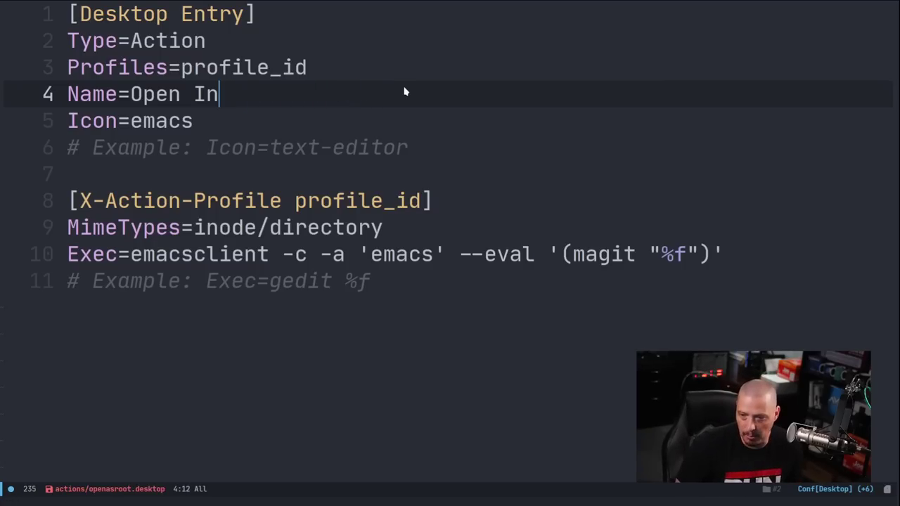
key("BackSpace")
key("BackSpace")
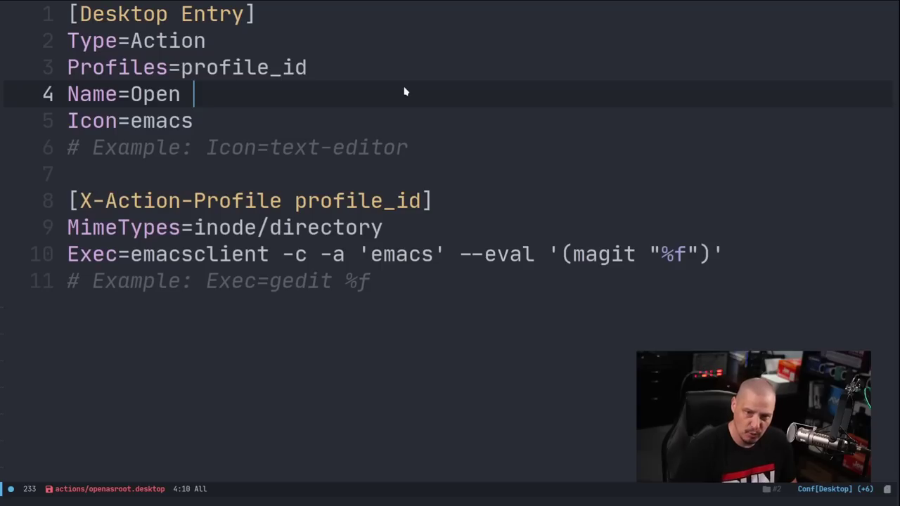
type("A")
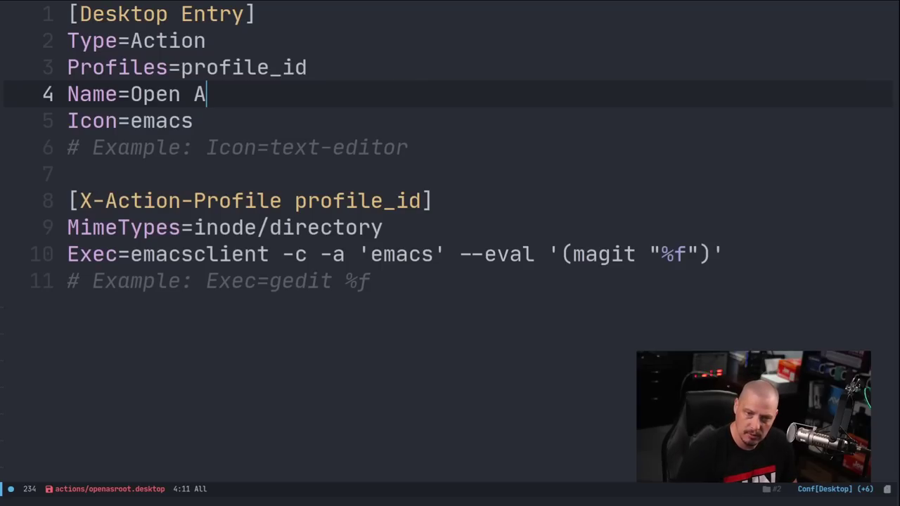
type("s Root")
key("Escape")
Replace the action's Icon value with pcmanfm.
key("j")
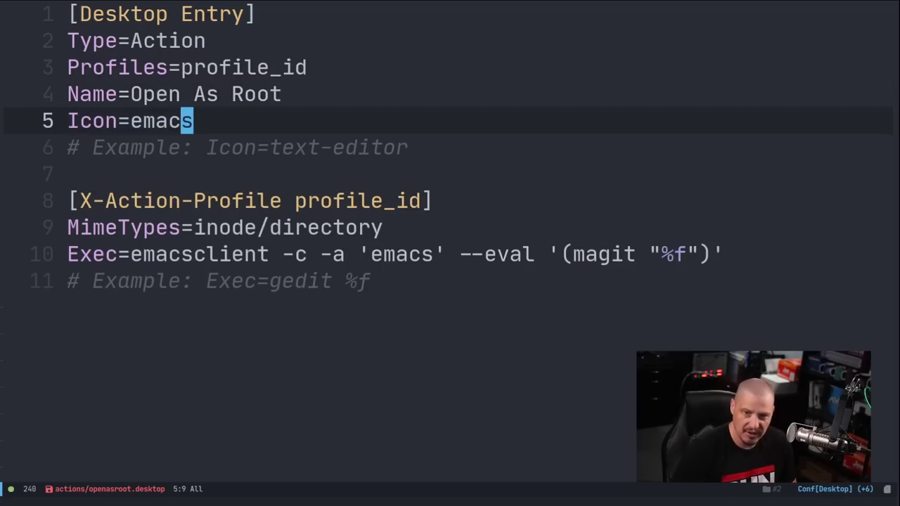
key("a")
key("BackSpace")
key("BackSpace")
key("BackSpace")
key("BackSpace")
key("BackSpace")
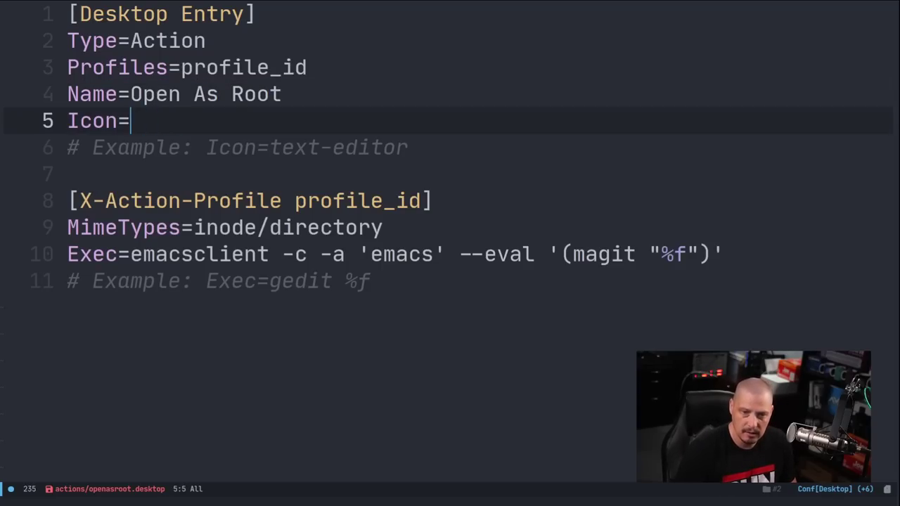
type("pcmanfm")
Replace the action's Exec command in openasroot.desktop with gksudo pcmanfm %f.
key("Down")
key("Down")
key("Down")
key("Down")
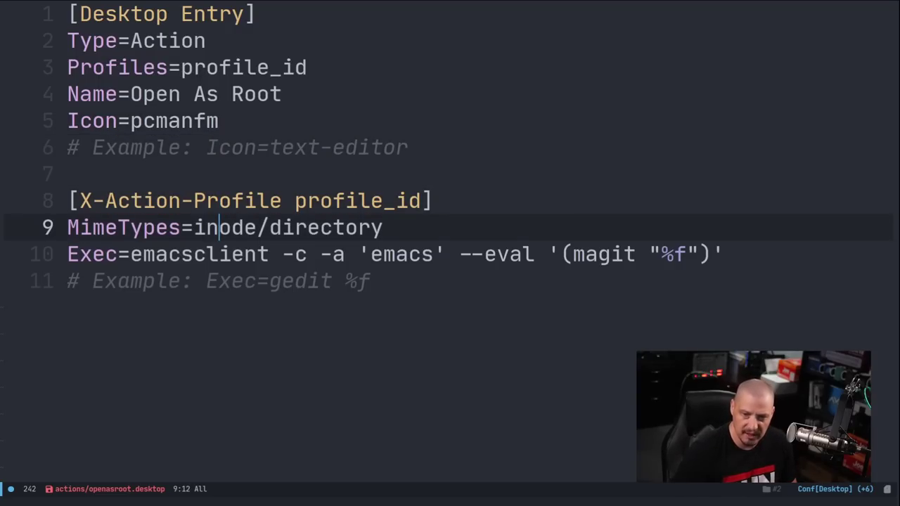
key("Down")
key("Left")
key("Left")
key("Left")
key("Left")
key("Left")
key("Left")
key("Left")
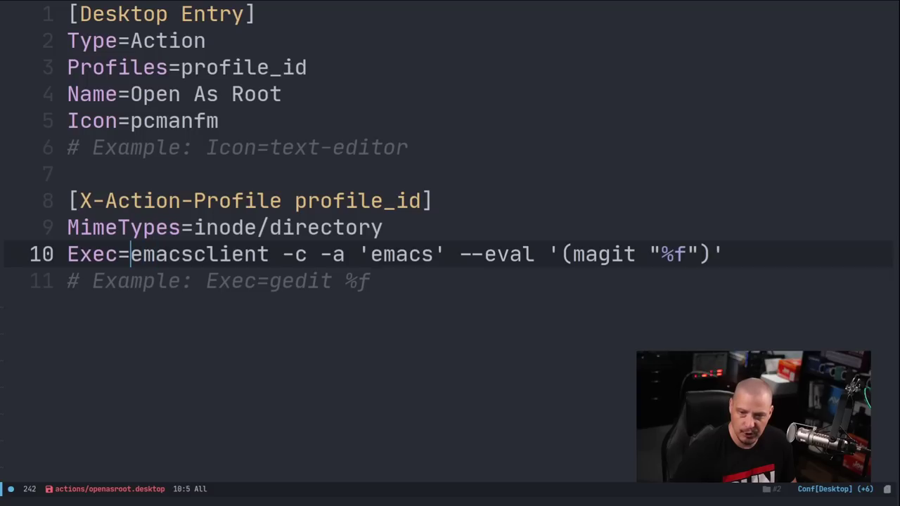
key("Escape")
key("l")
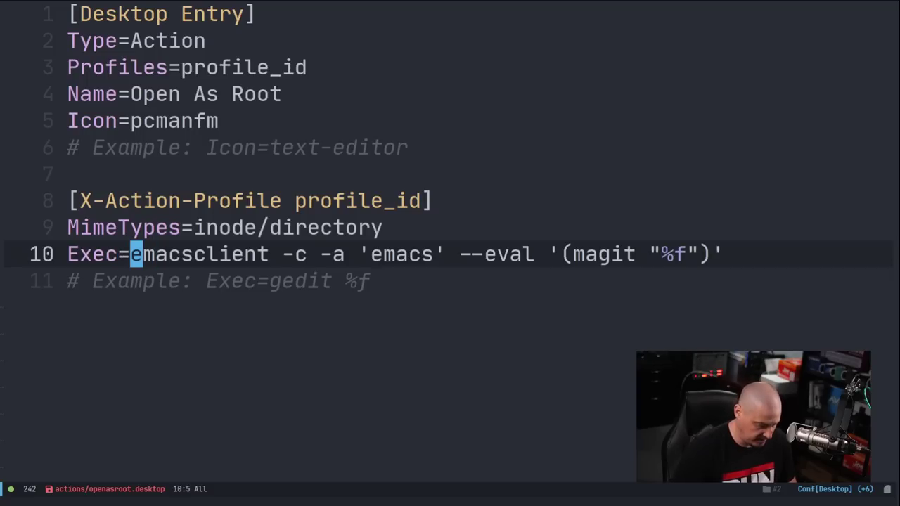
key("shift+d")
key("a")
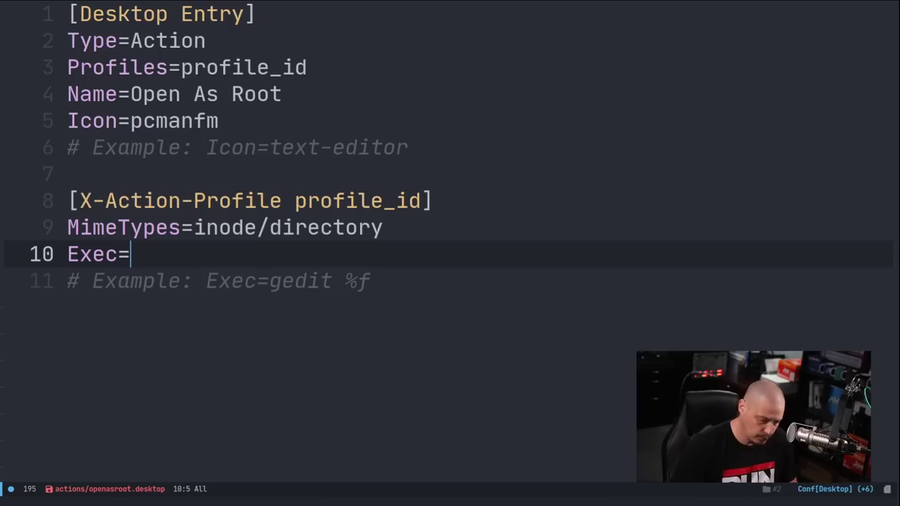
type("gksudo")
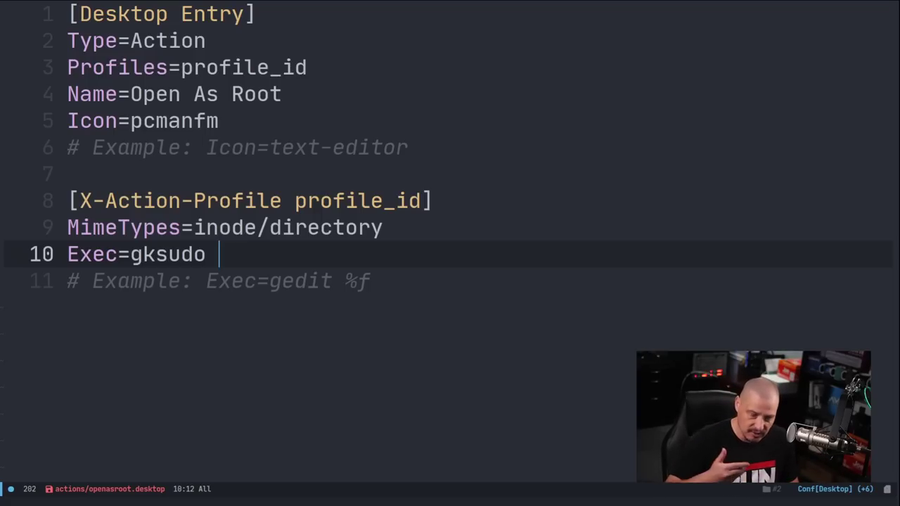
type("pcman")
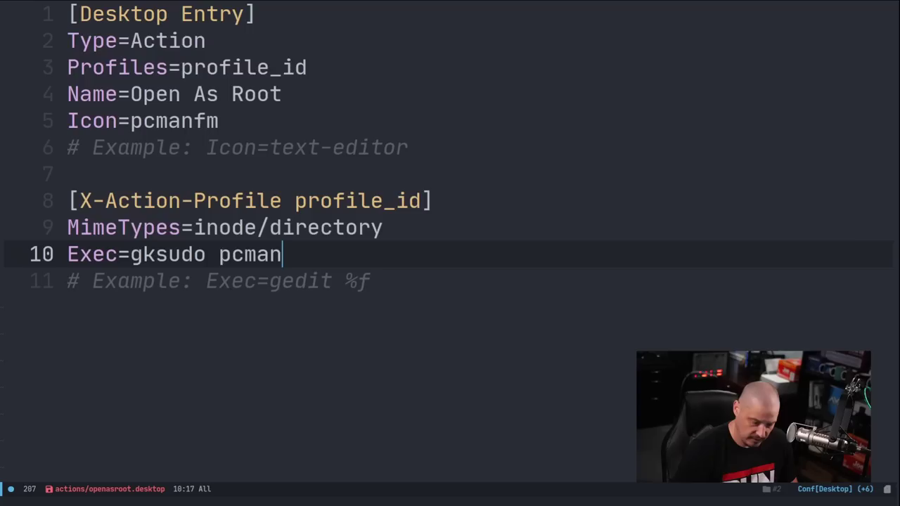
type("fm ")
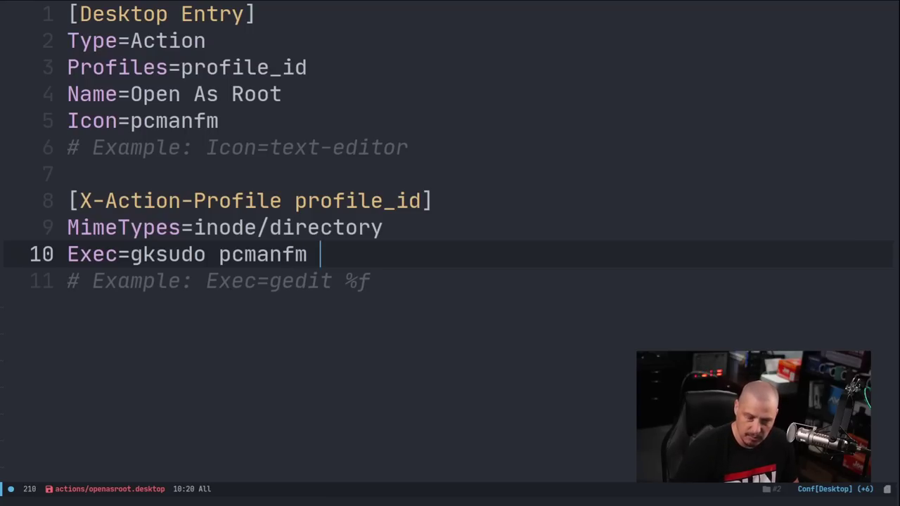
type("%f")
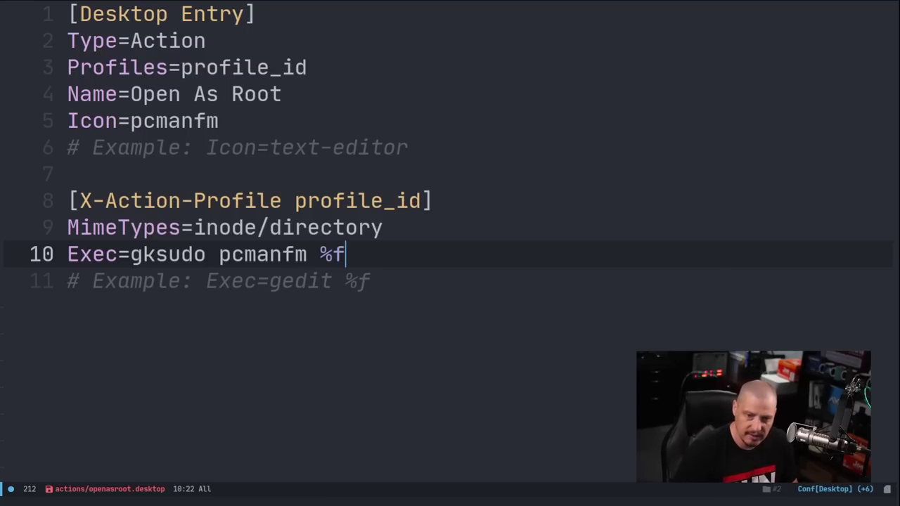
Save the changes to openasroot.desktop.
key("Escape")
type(":w")
key("Return")
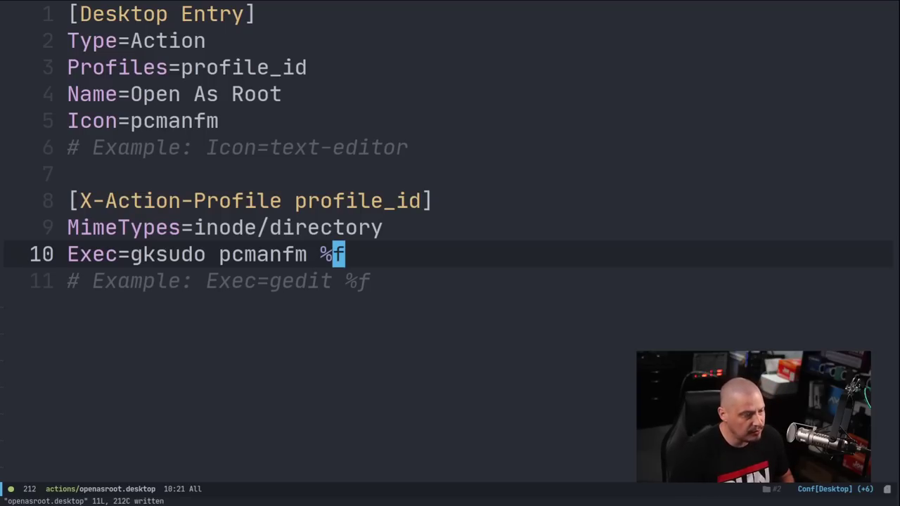
Launch the PCManFM file manager and go to the filesystem root.
key("super+shift+Return")
key("Return")
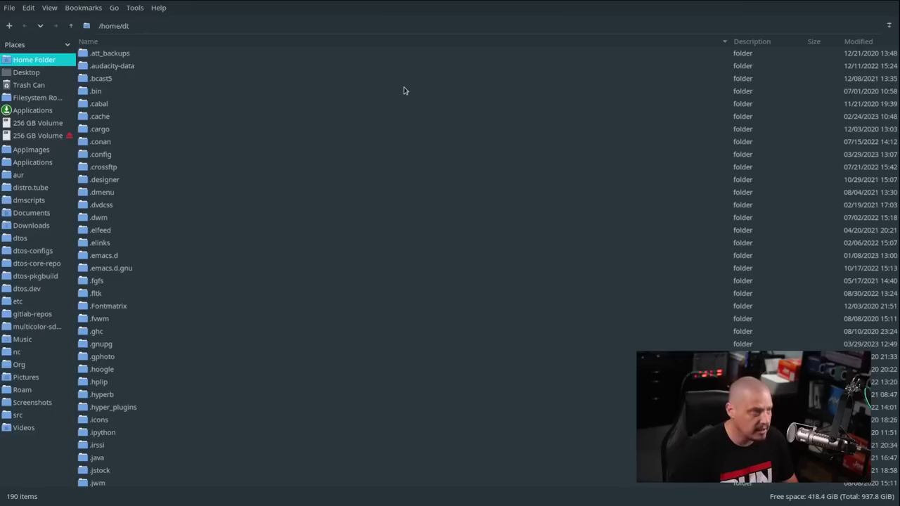
left_click(47, 100)
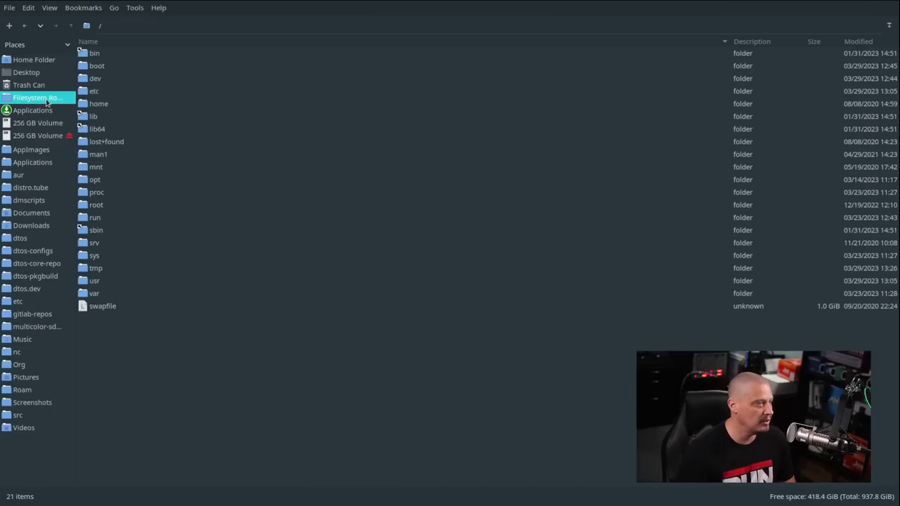
Run the Open As Root action on the etc folder and authenticate with the administrator password.
right_click(101, 94)
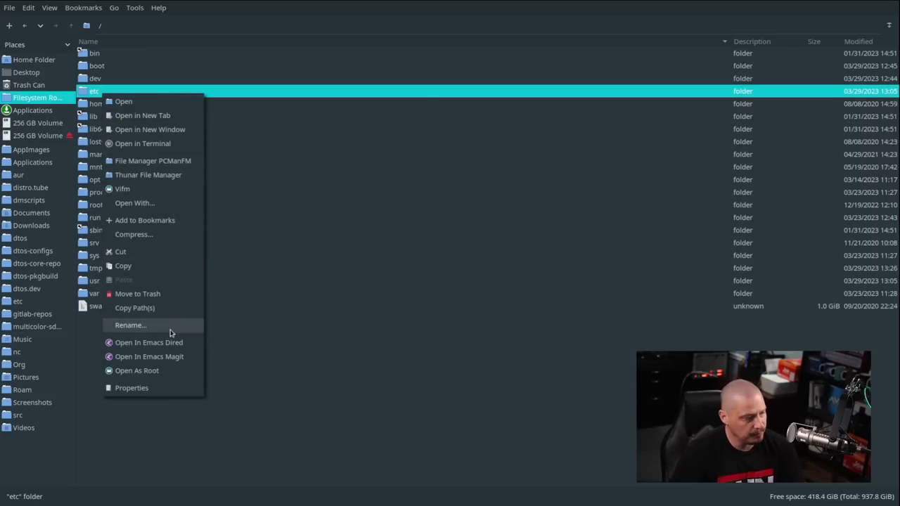
left_click(167, 372)
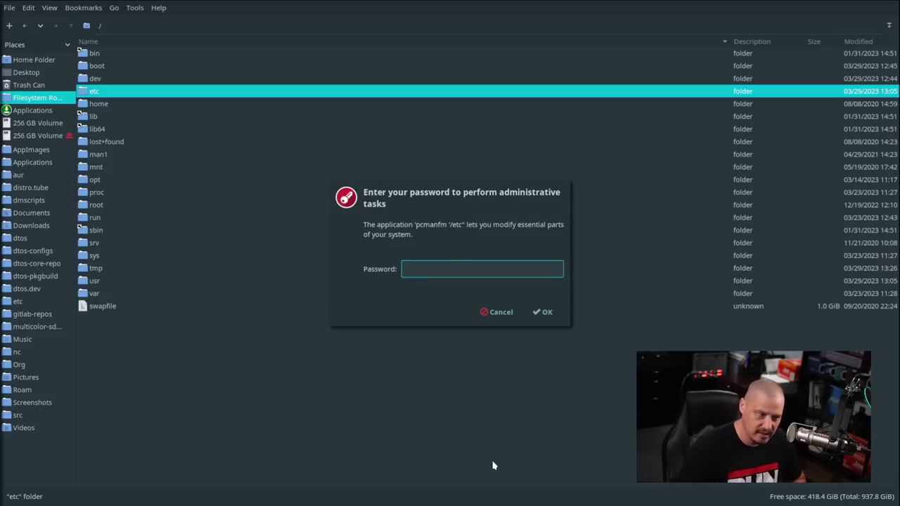
type("*****")
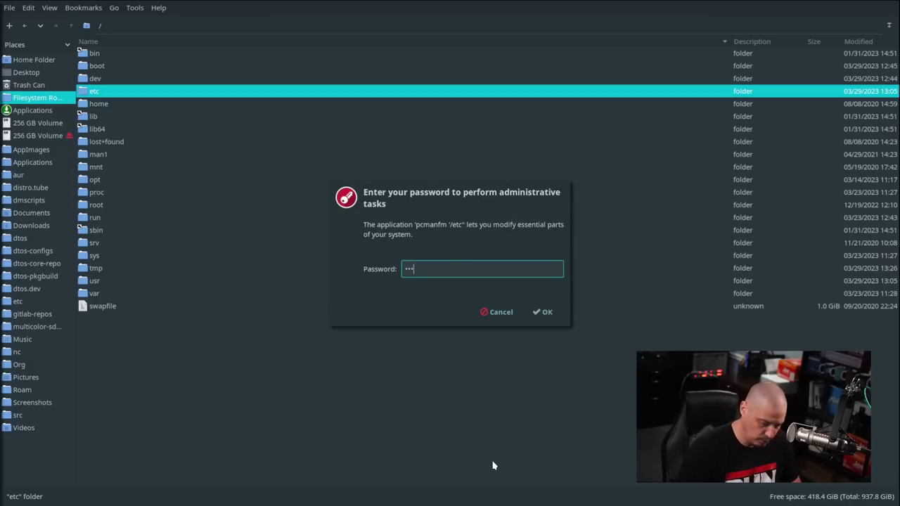
key("Return")
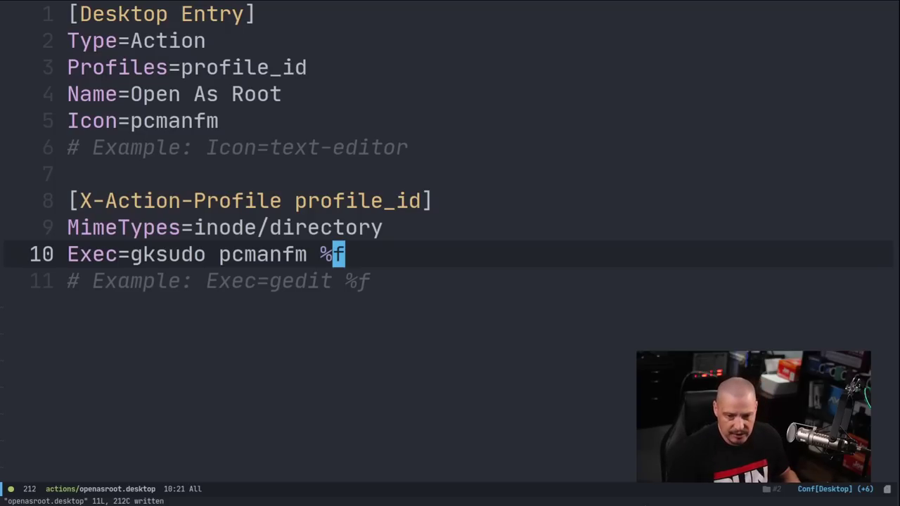
key("shift+g")
key("o")
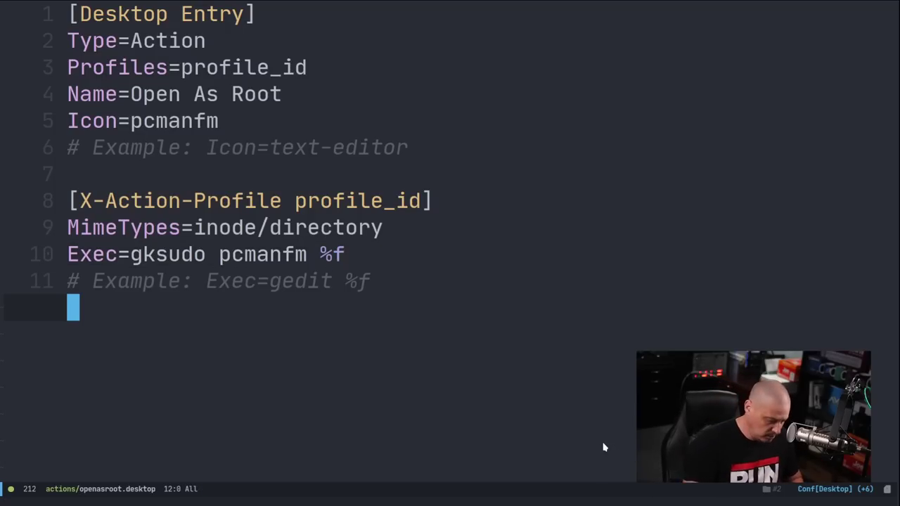
Switch to the www workspace, launch the Thunar file manager and widen its sidebar enough to show the full place names.
key("alt+Tab")
key("super+2")
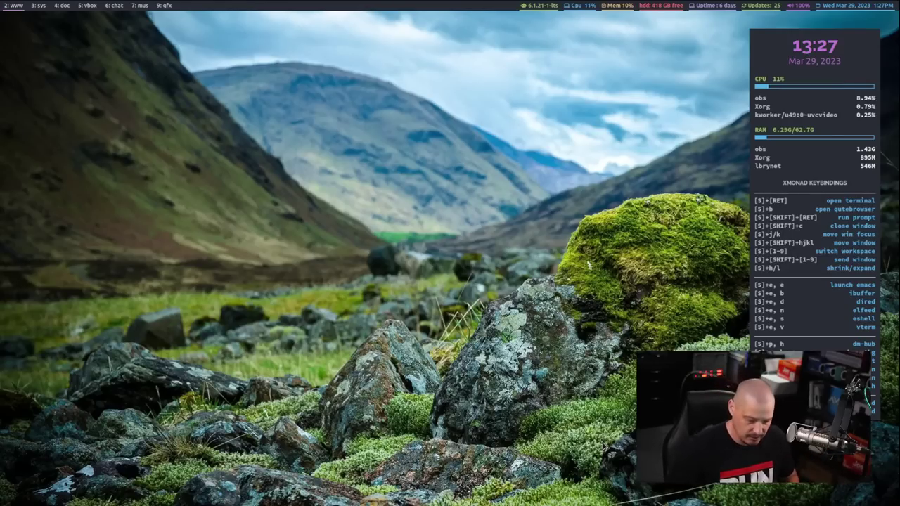
key("super+shift+Return")
type("pcman")
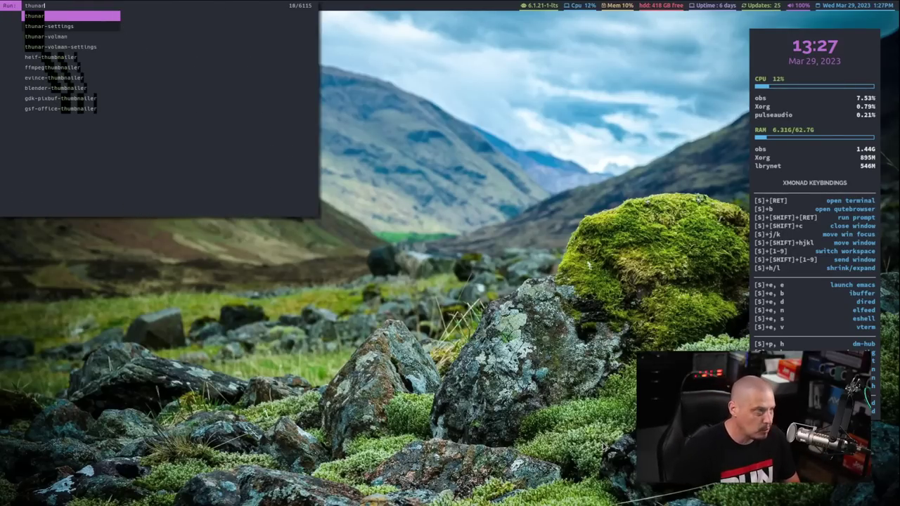
key("Return")
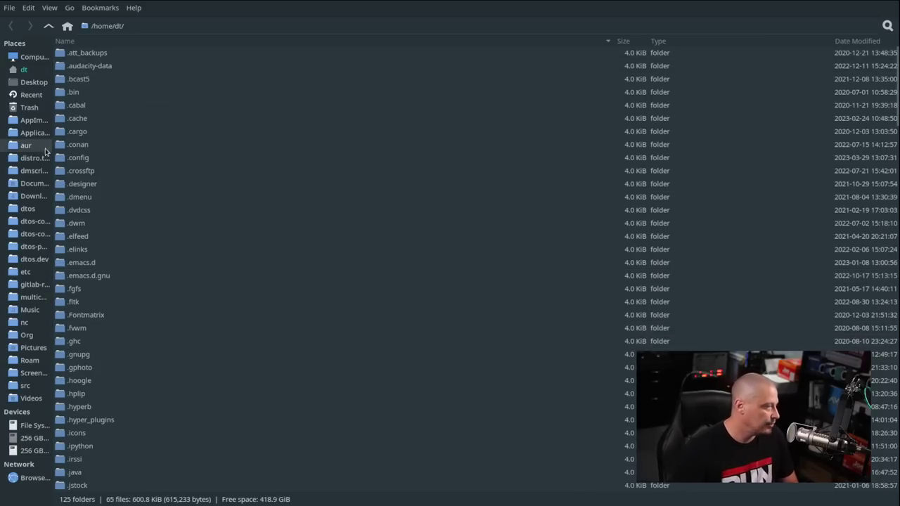
left_click_drag(52, 136, 102, 136)
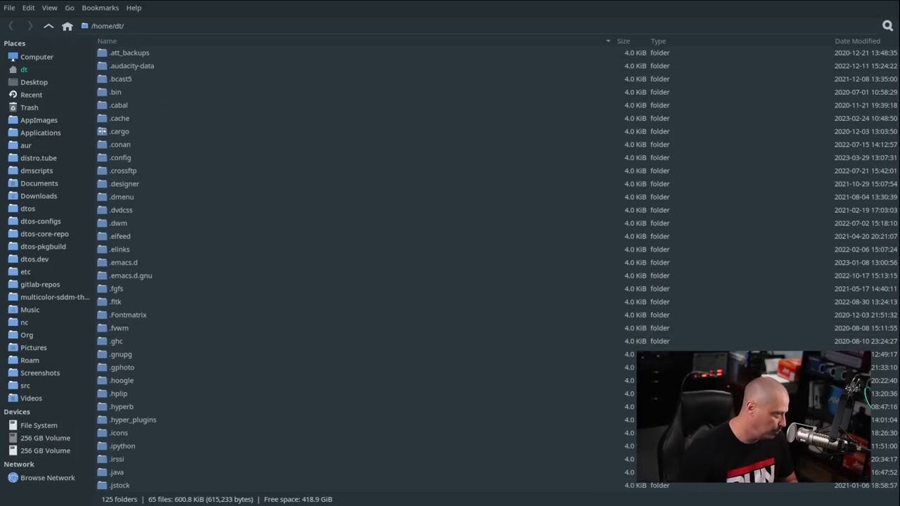
Open the custom actions configuration and look through the list of existing actions.
left_click(10, 8)
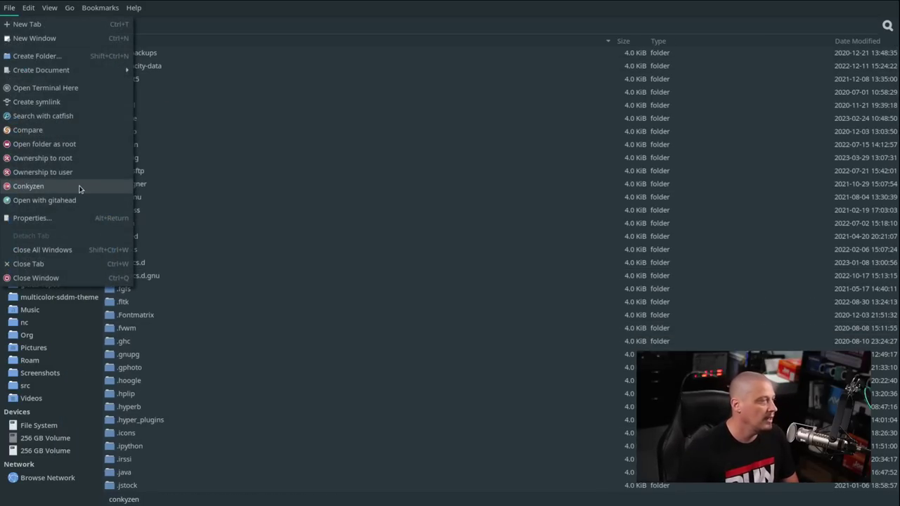
key("Right")
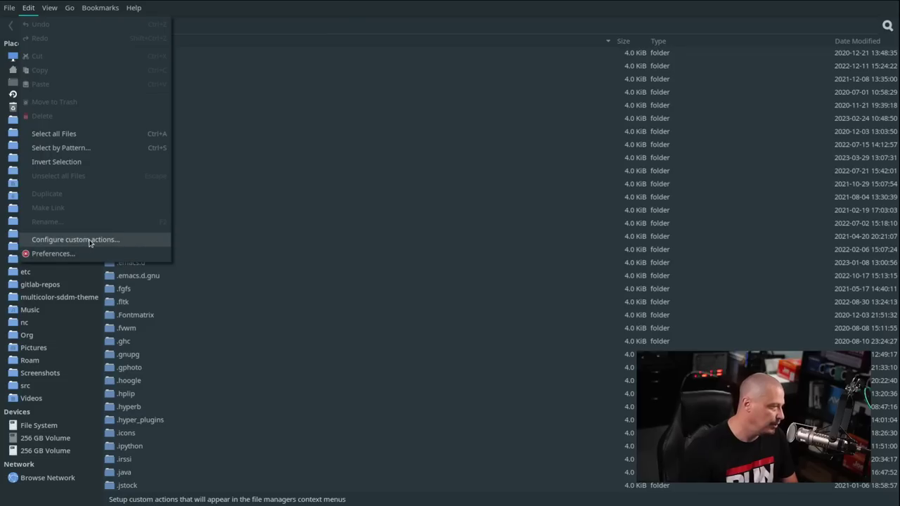
left_click(90, 242)
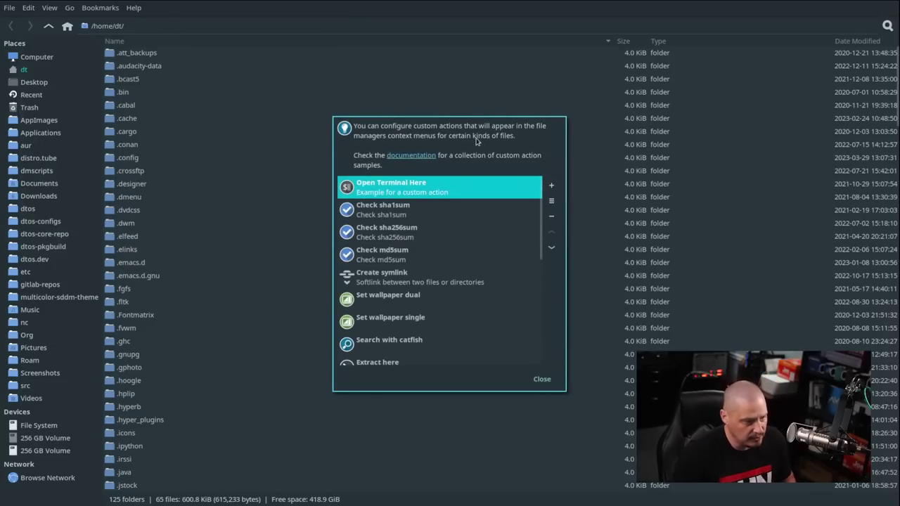
left_click_drag(521, 146, 577, 165)
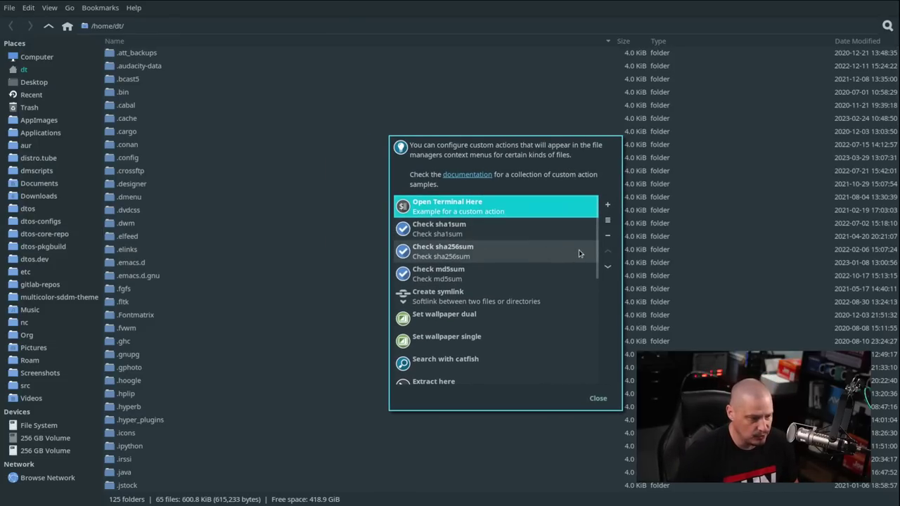
scroll(475, 252, "down", 3)
scroll(450, 331, "down", 4)
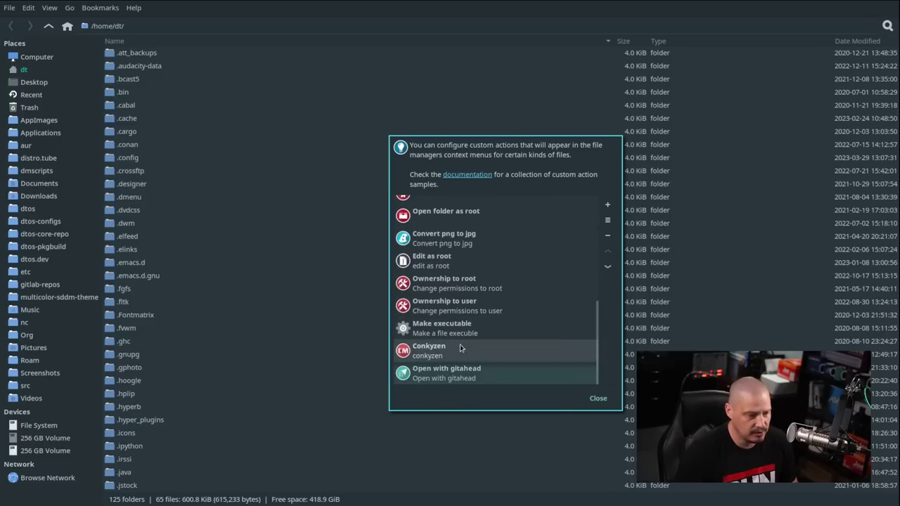
scroll(458, 345, "up", 3)
scroll(460, 347, "up", 4)
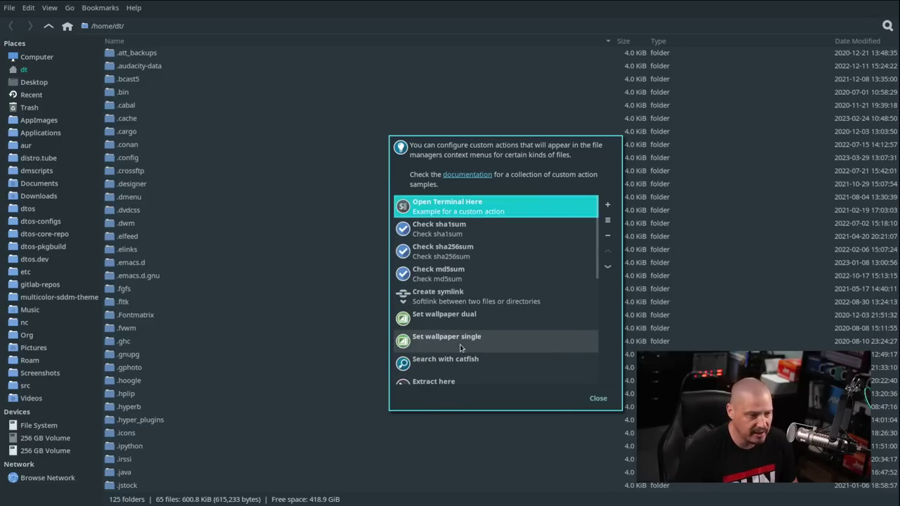
Create a new custom action with Open In Emacs Dired as both its name and its description.
left_click(608, 207)
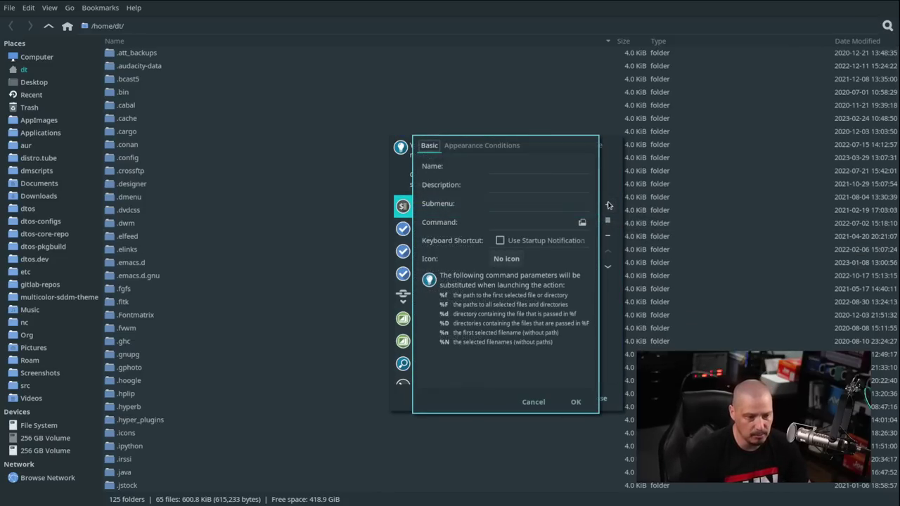
left_click(538, 168)
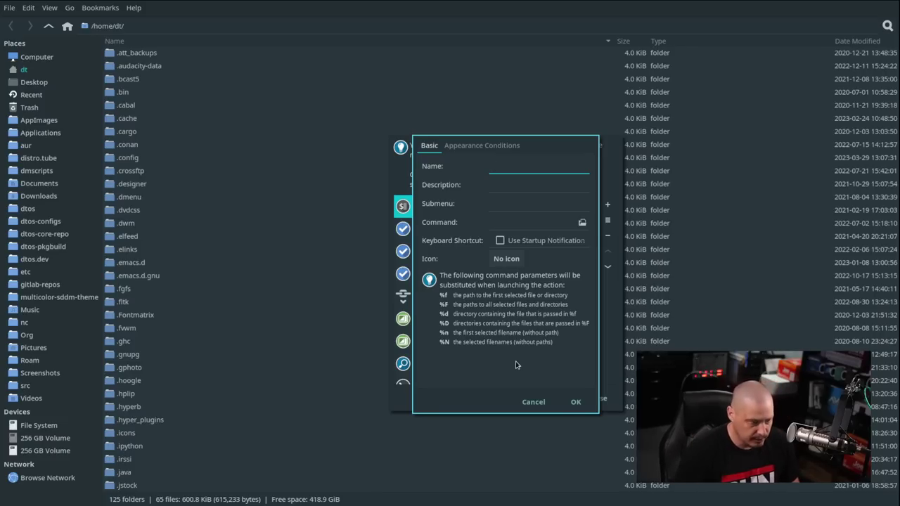
type("Open ")
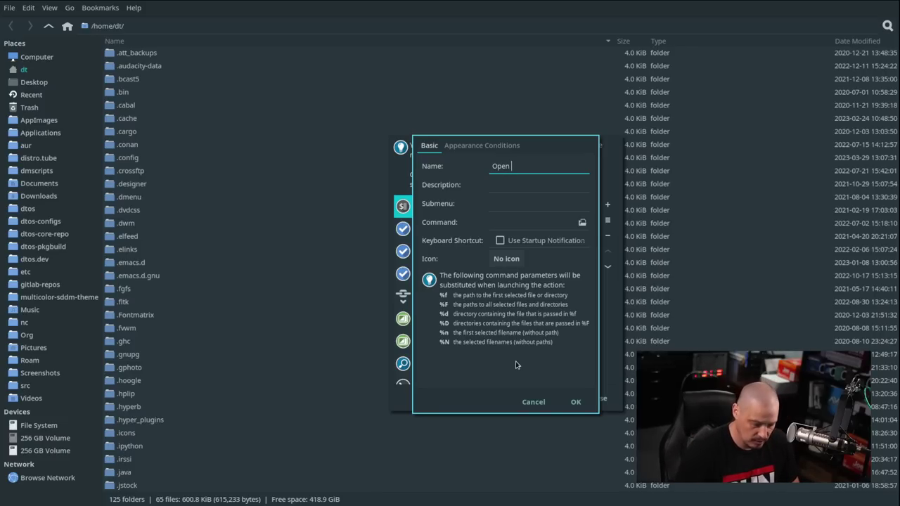
type("In Emacs Dired")
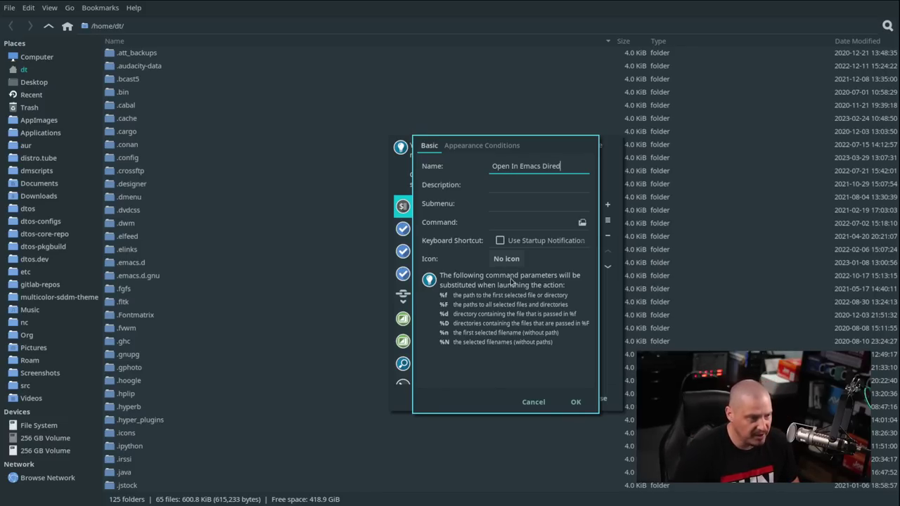
triple_click(512, 166)
key("ctrl+c")
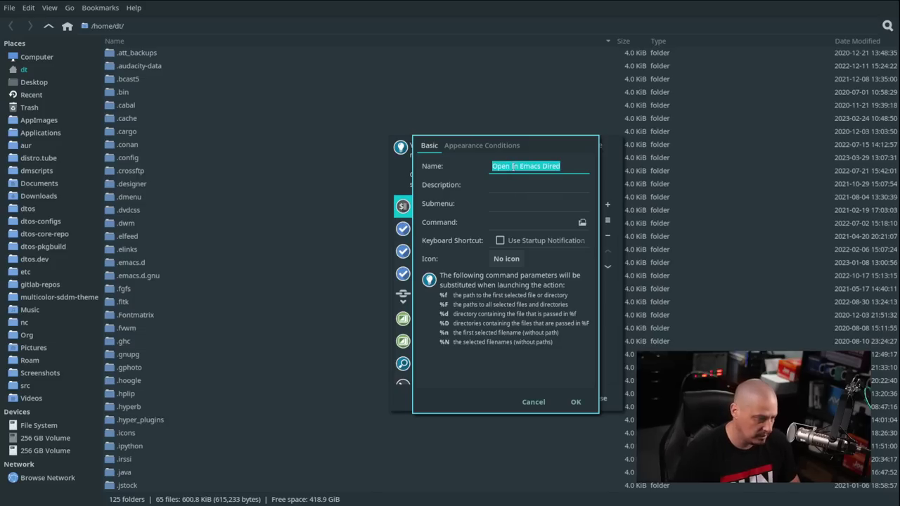
left_click(512, 185)
key("ctrl+v")
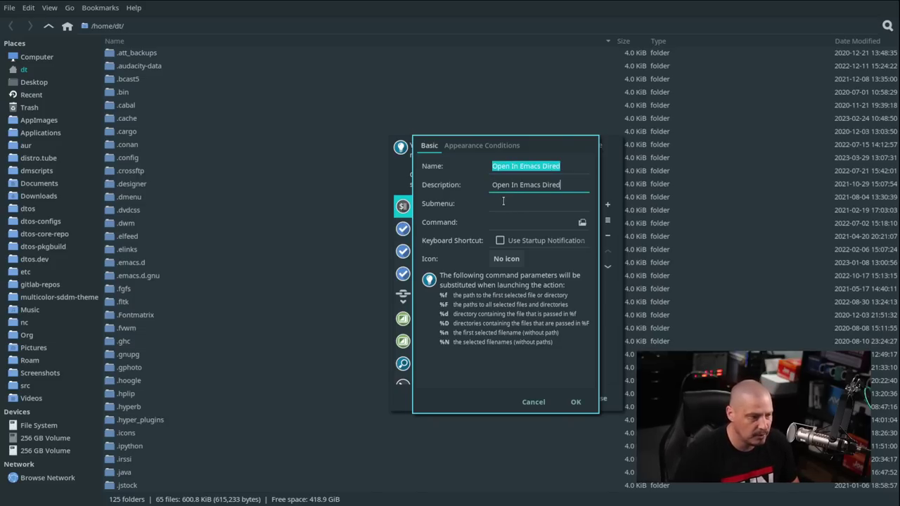
Set the action's submenu to Emacs and its command to emacsclient -c -a 'emacs' --eval '(dired "%f")', and save it.
left_click(499, 204)
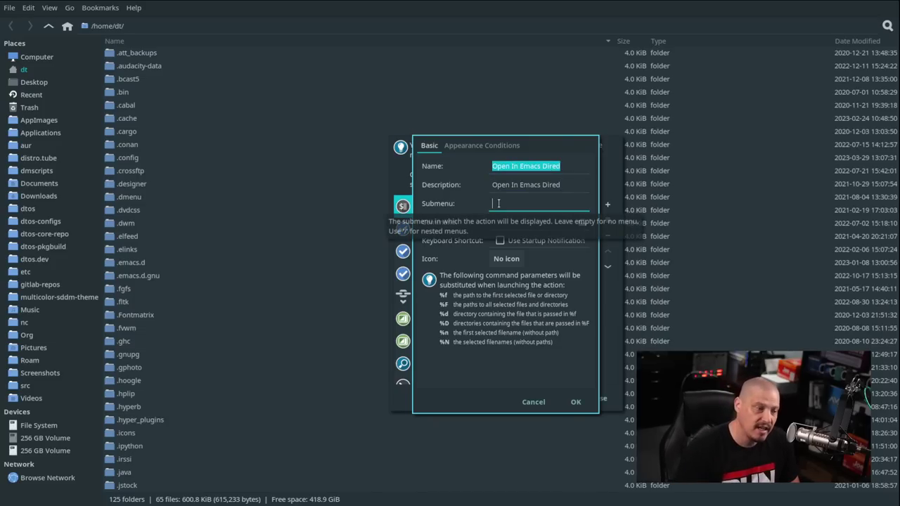
type("Emacs")
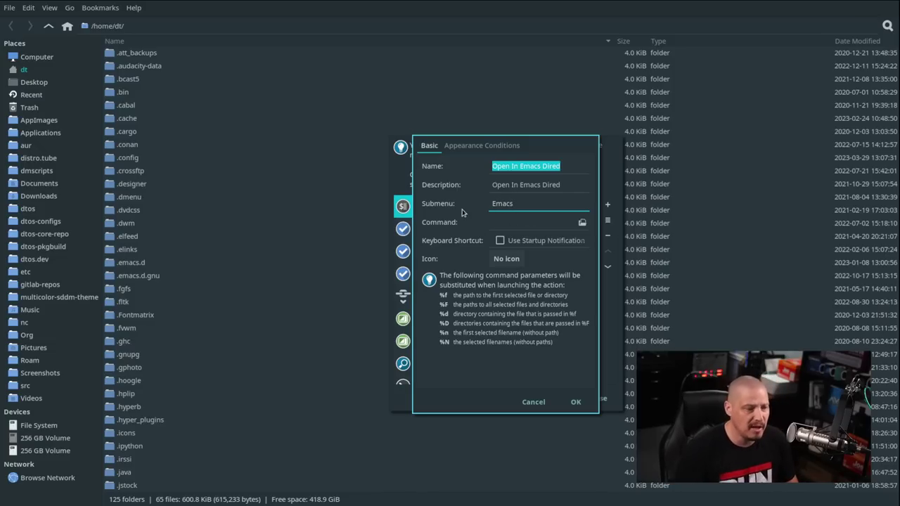
left_click(510, 224)
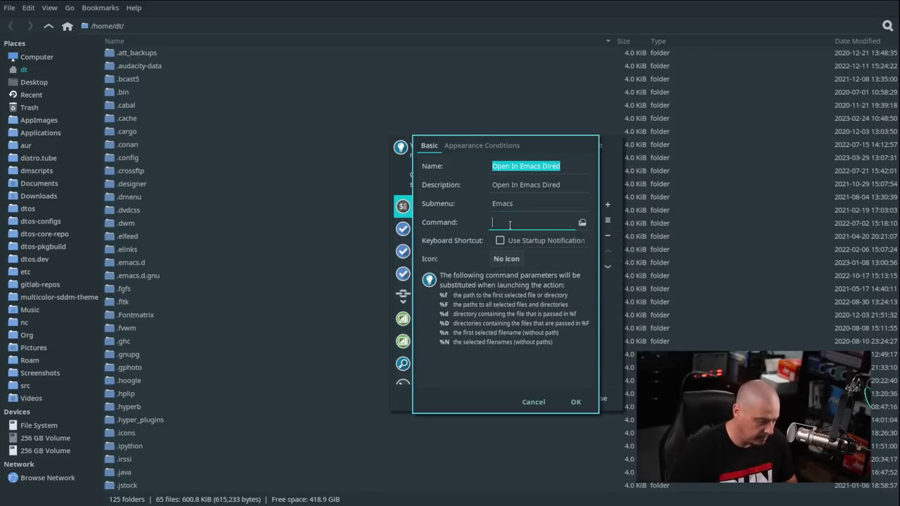
key("ctrl+v")
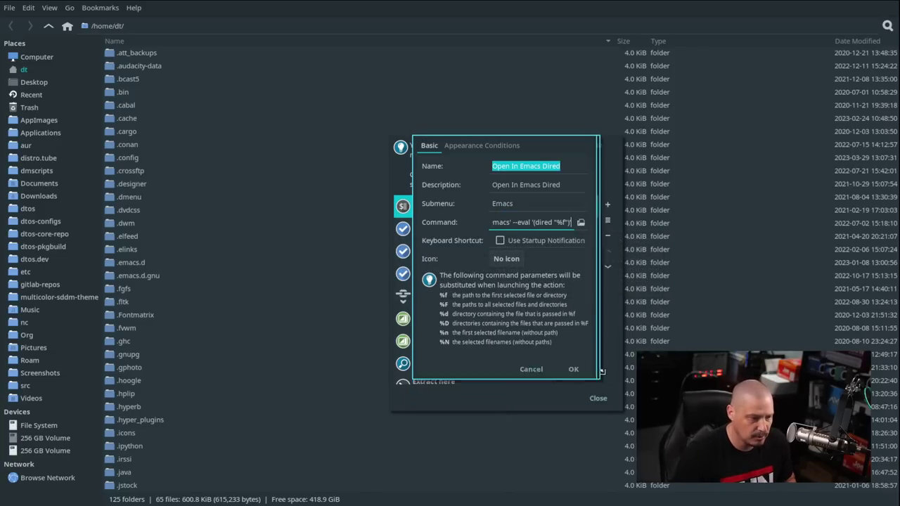
left_click_drag(544, 353, 609, 345)
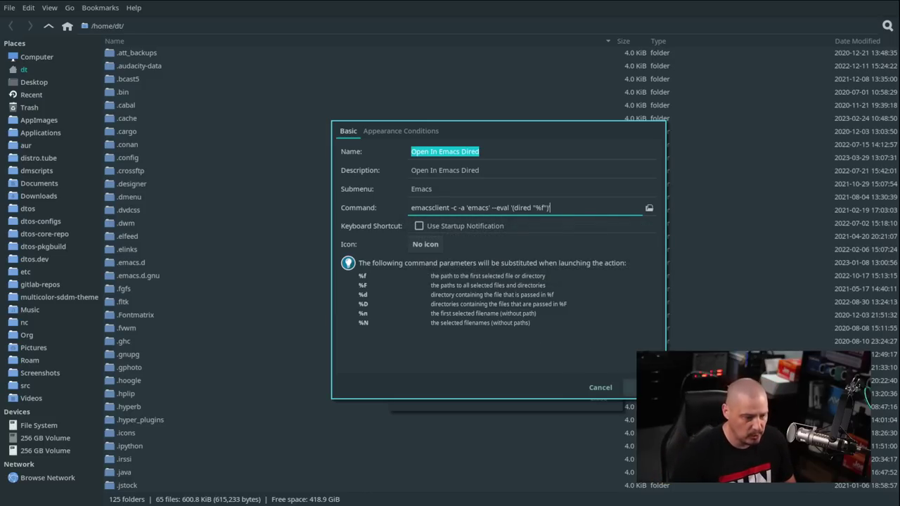
left_click(641, 387)
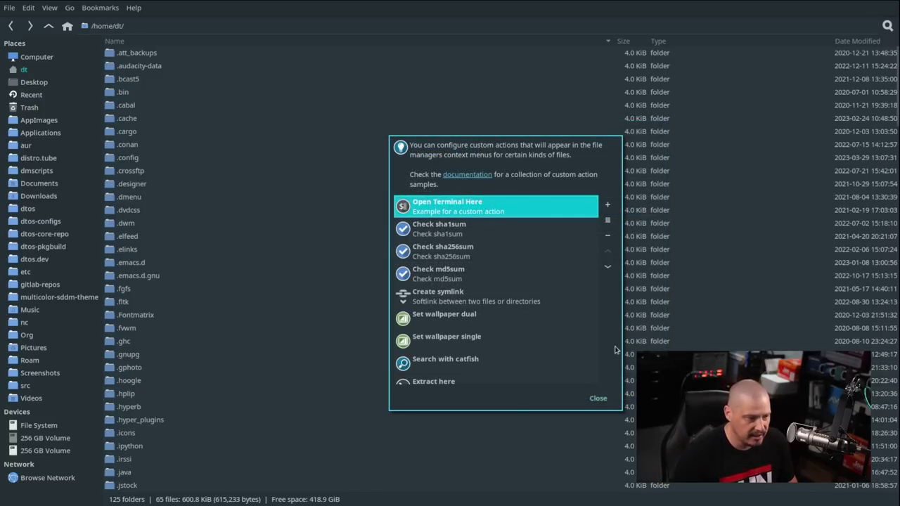
Find the Open In Emacs Dired entry in the actions list, start another new action and give it the emacs icon.
scroll(490, 376, "down", 5)
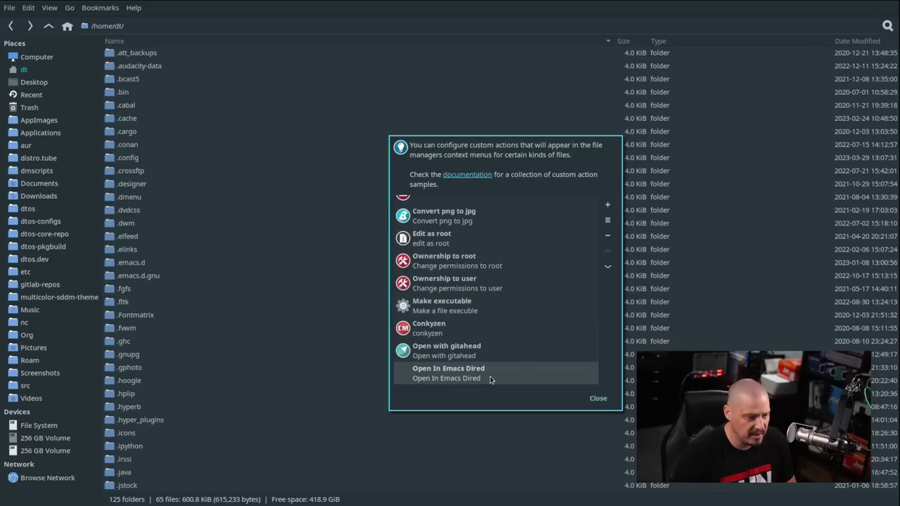
left_click(490, 380)
left_click(607, 205)
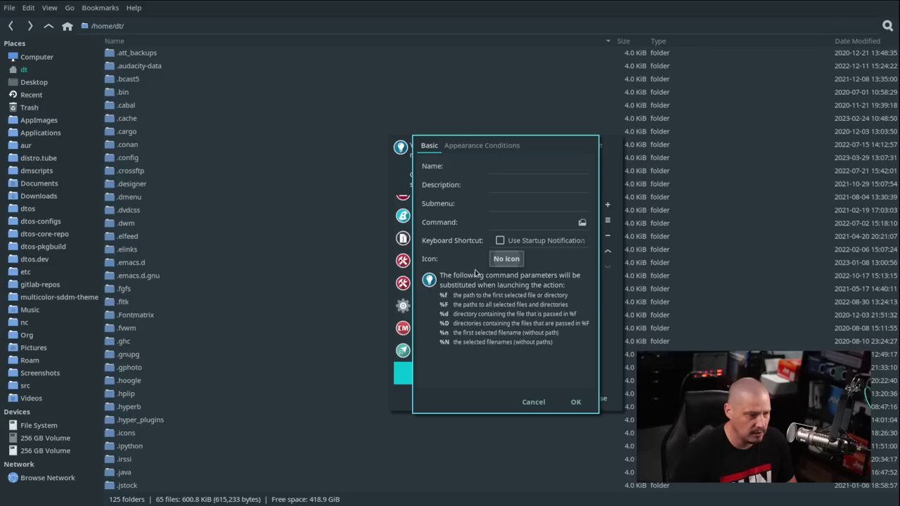
left_click(506, 259)
type("r")
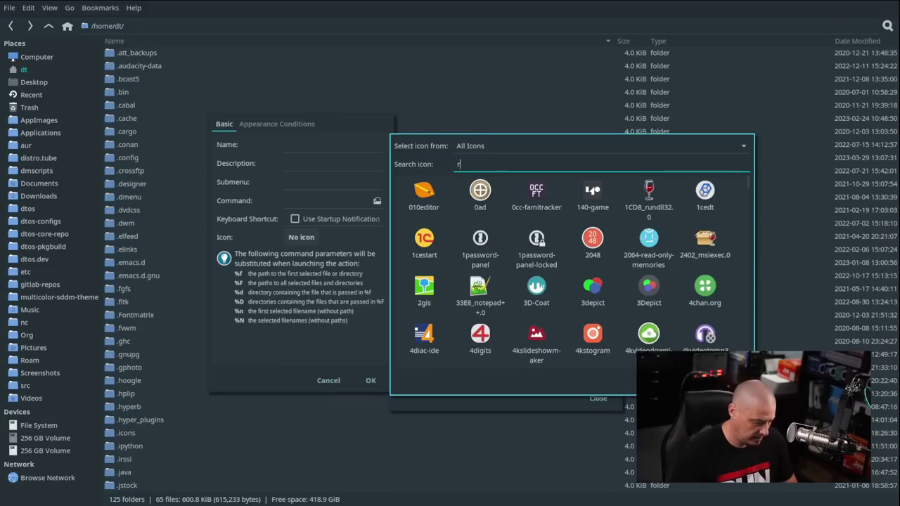
key("BackSpace")
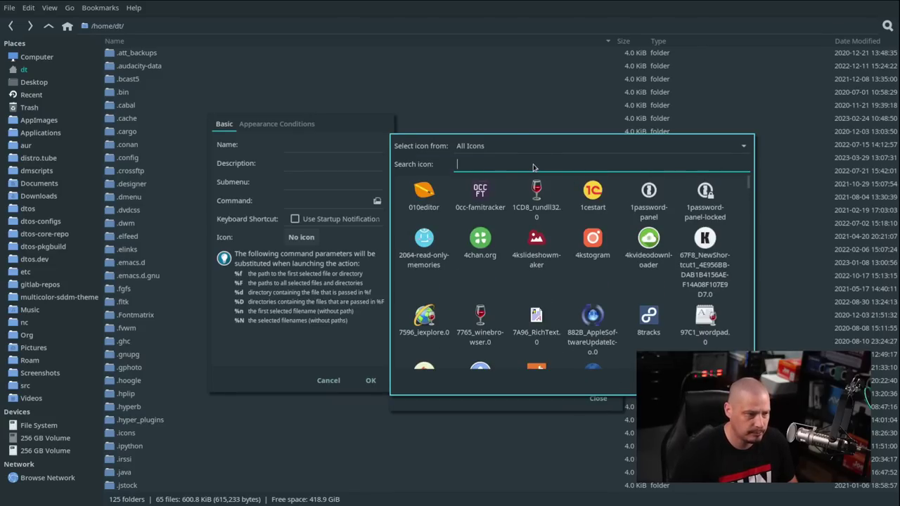
type("emacs")
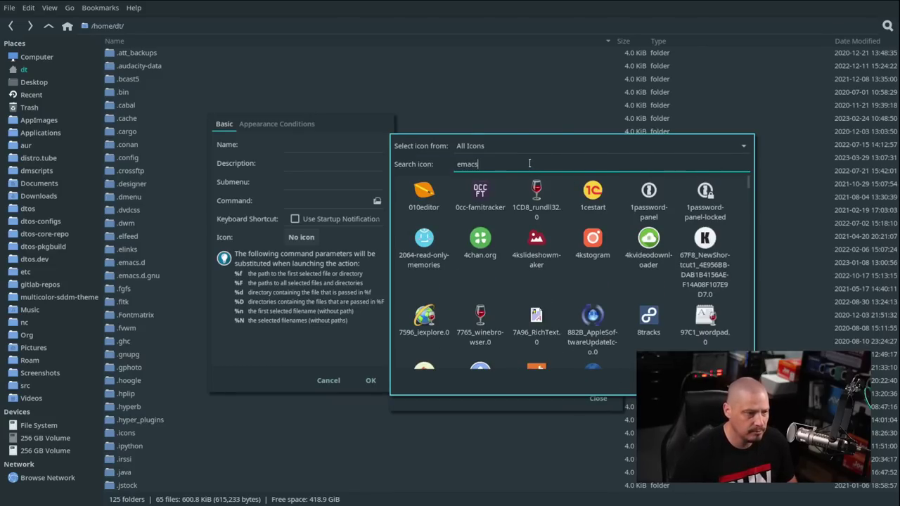
double_click(508, 191)
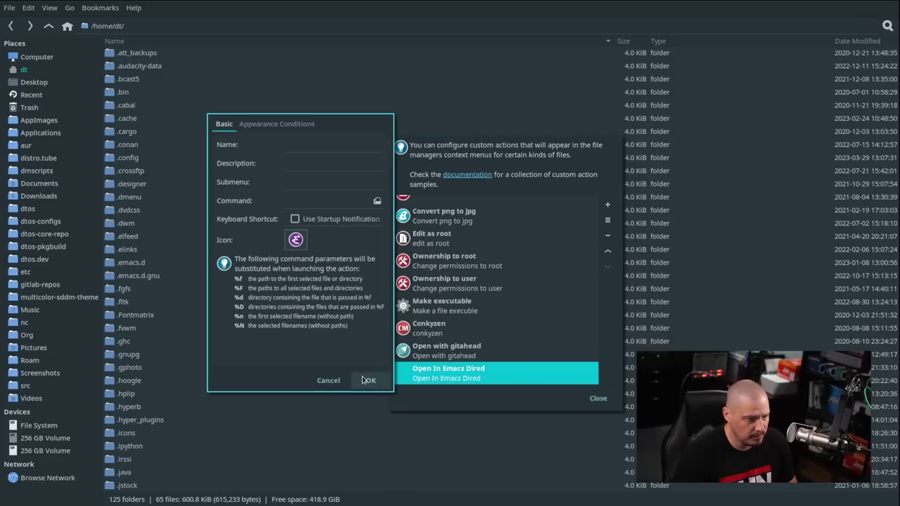
Paste the emacsclient Dired command into the new action and set its submenu to Emacs.
left_click(302, 145)
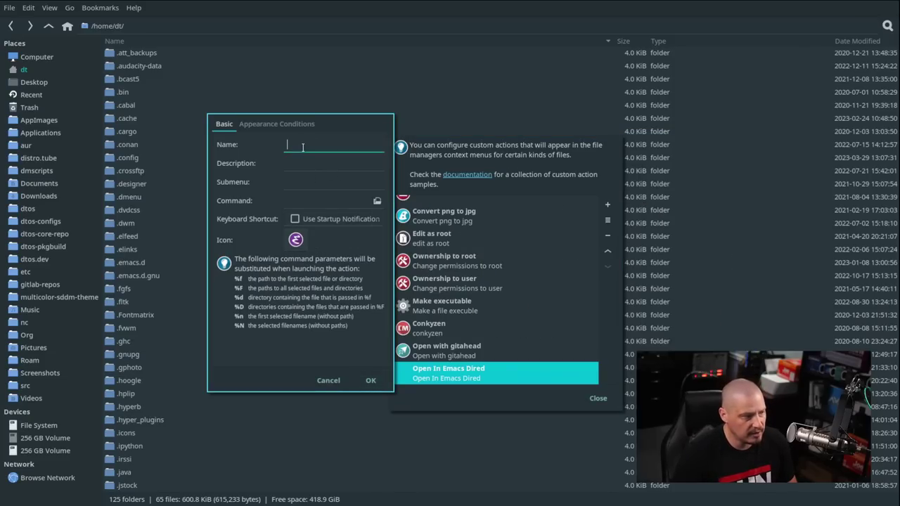
left_click_drag(301, 200, 609, 191)
left_click(610, 186)
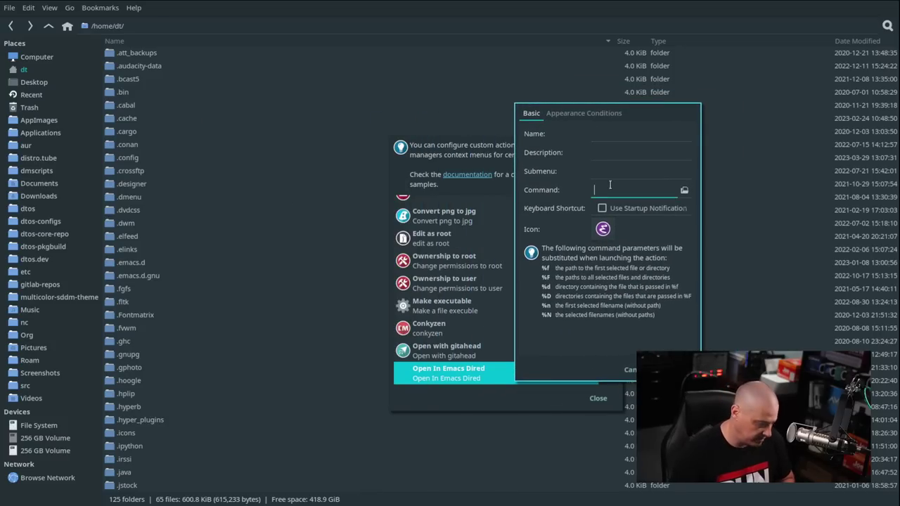
key("ctrl+v")
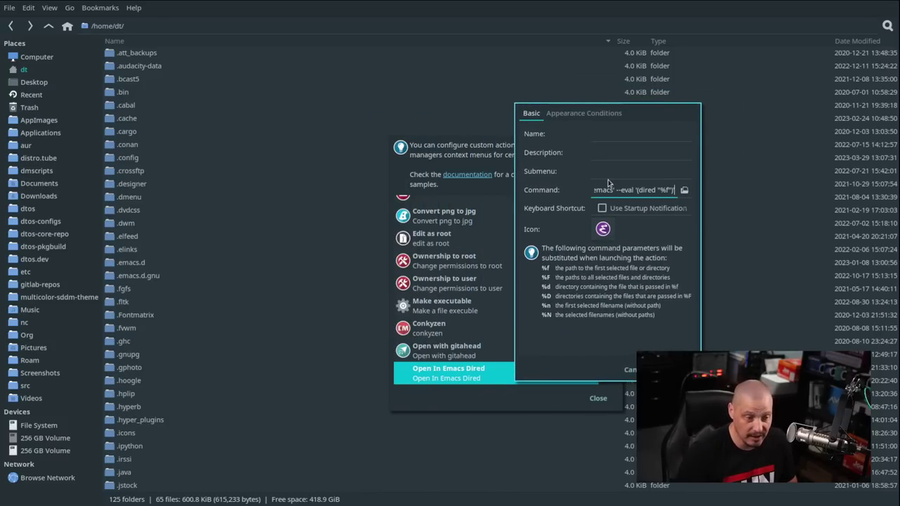
left_click(613, 170)
type("Emacs")
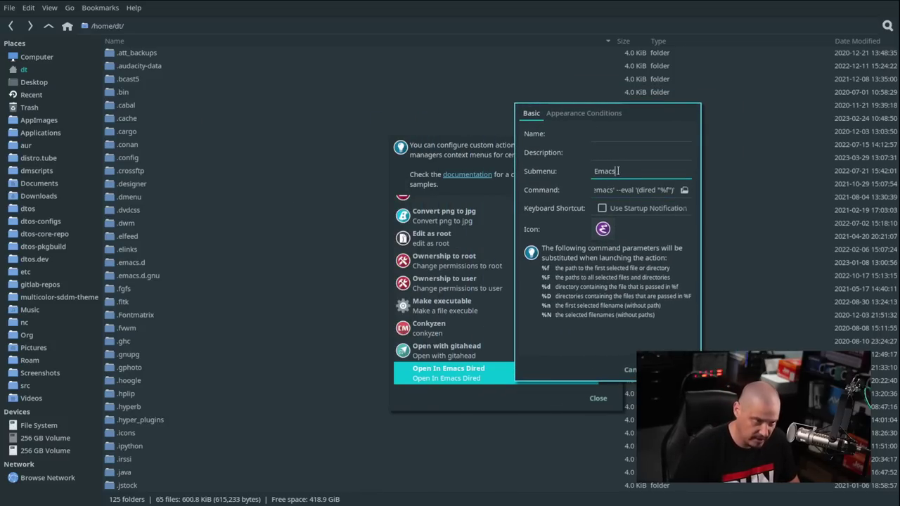
Enter Open In Emacs Dired as the action's name and description, save it and close the custom actions configuration.
left_click(622, 132)
type("Open In Emacs Dired")
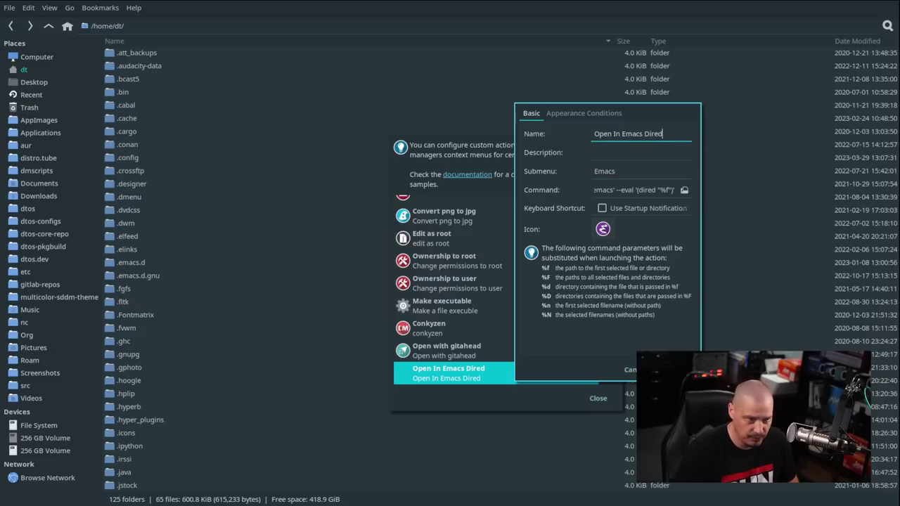
triple_click(641, 132)
key("ctrl+c")
left_click(629, 151)
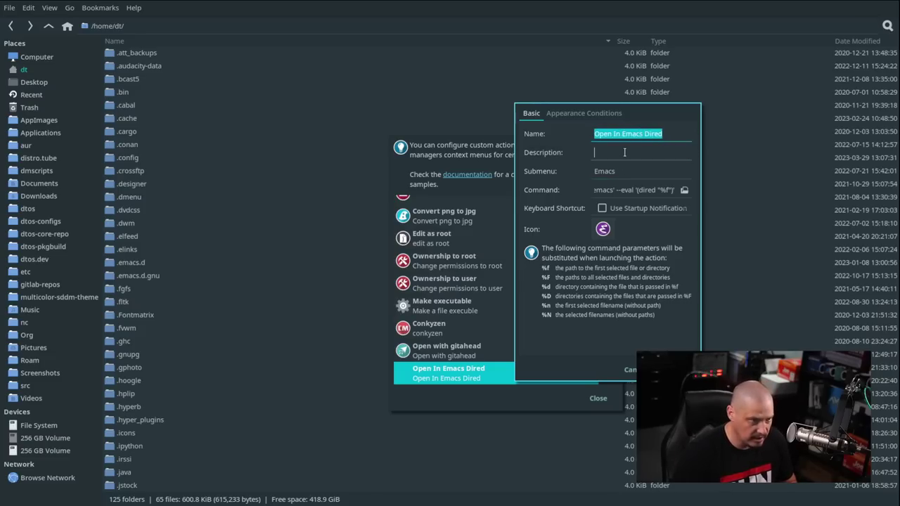
key("ctrl+v")
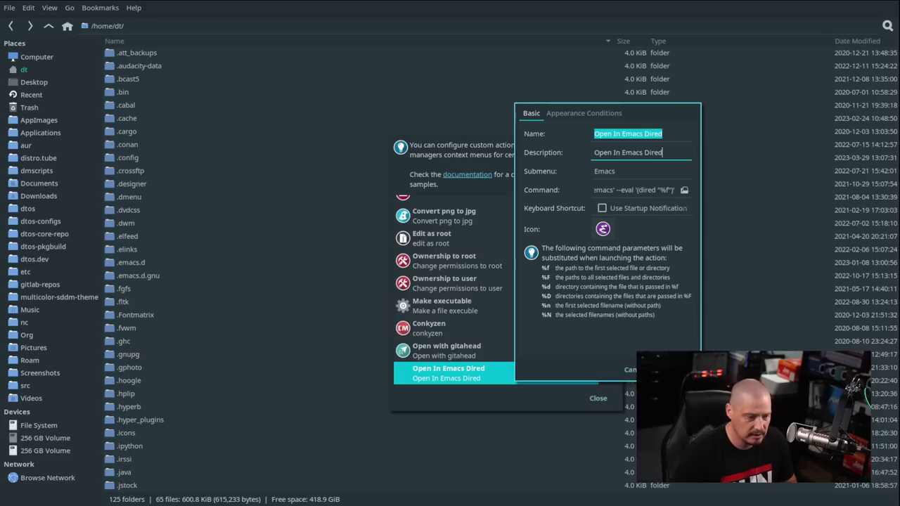
key("Return")
key("Escape")
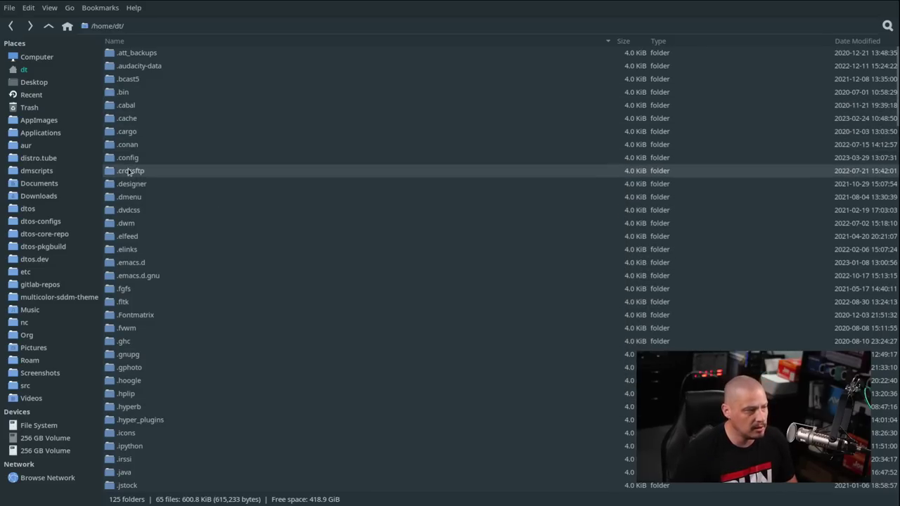
Go to gitlab-repos and check the dmenu-distrotube folder's context menu for the new Emacs action.
left_click(62, 284)
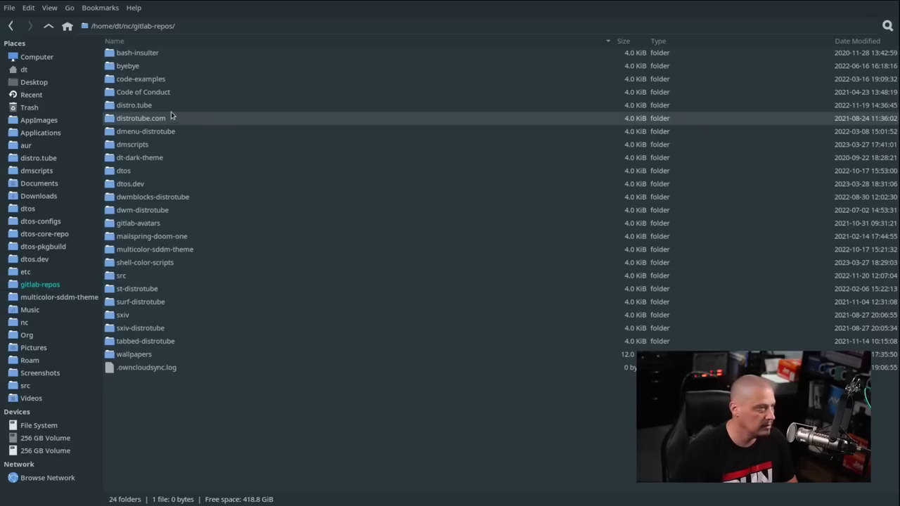
right_click(152, 131)
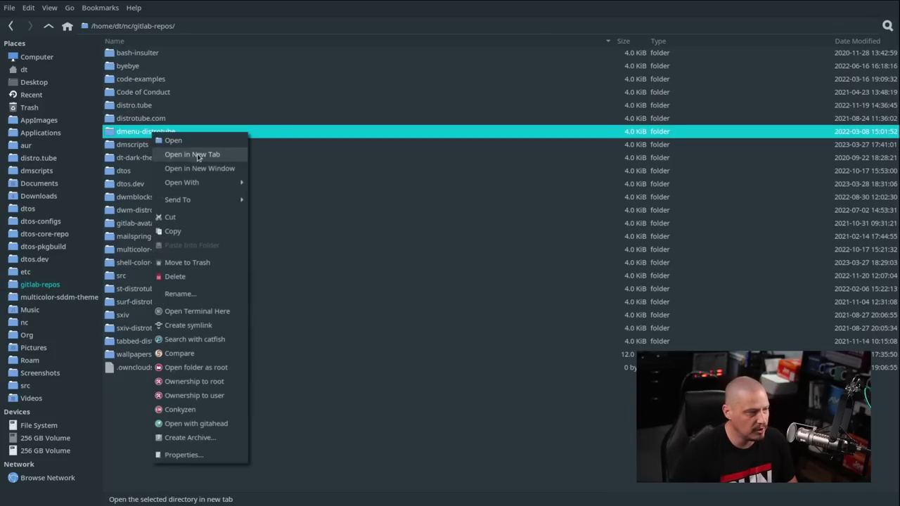
left_click(366, 490)
left_click(368, 488)
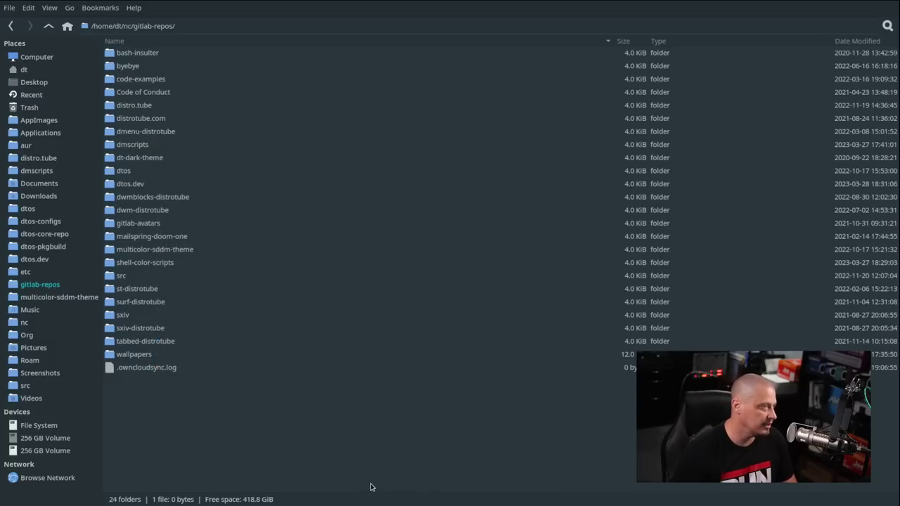
Close the Thunar window and launch Thunar again from the run prompt.
key("super+shift+c")
key("super+p")
key("h")
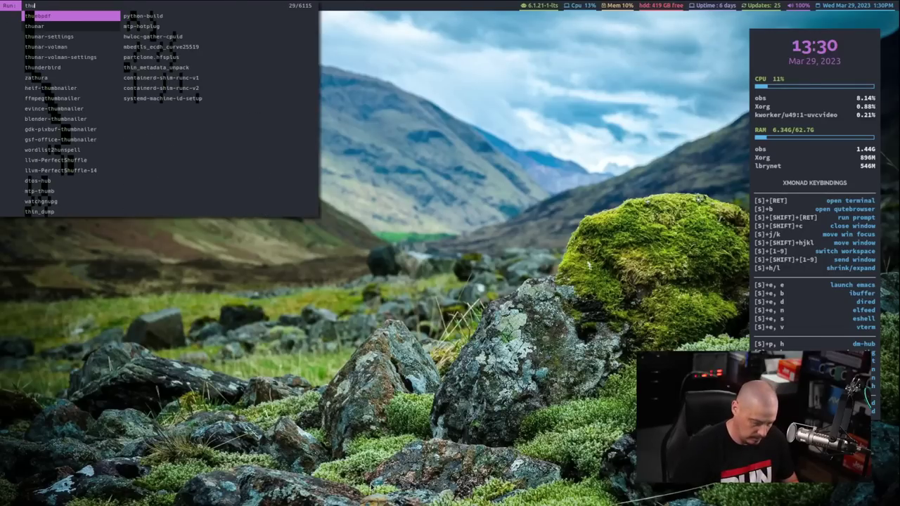
key("Escape")
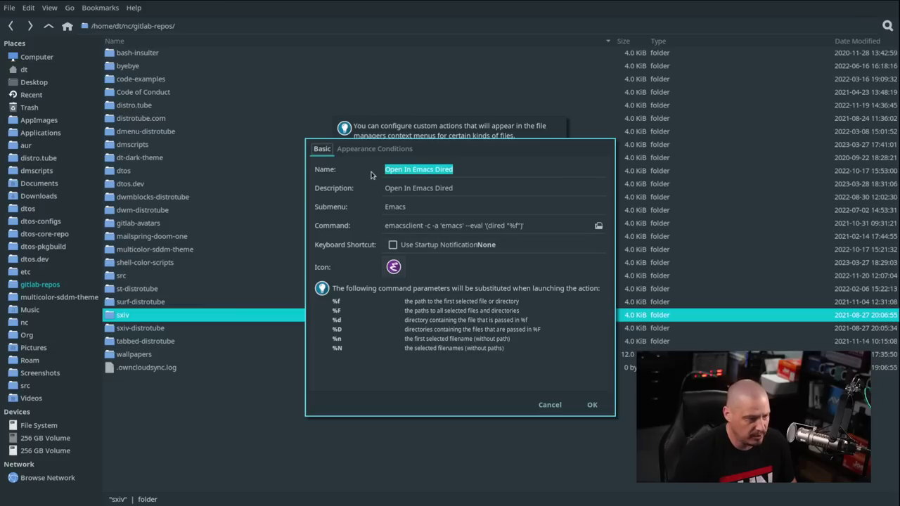
Make the Open In Emacs Dired action appear for directories, save it and close the custom actions configuration.
left_click(358, 149)
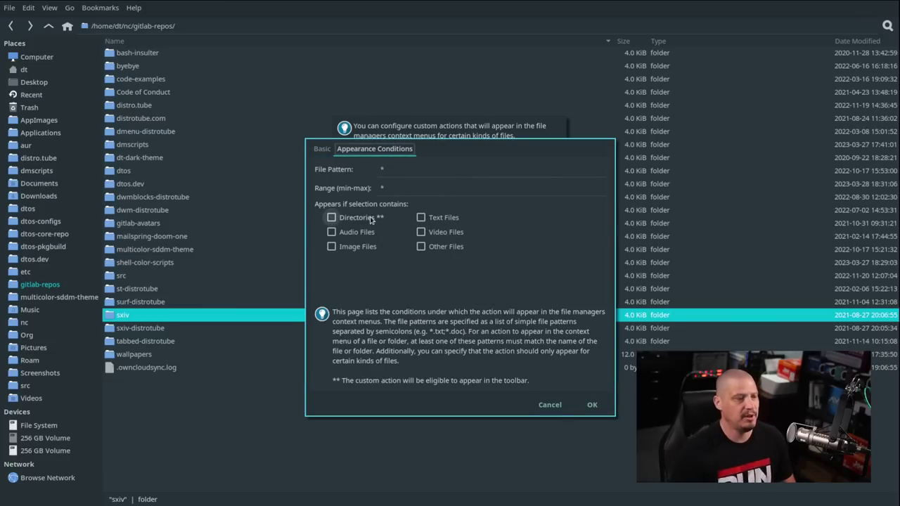
left_click(335, 223)
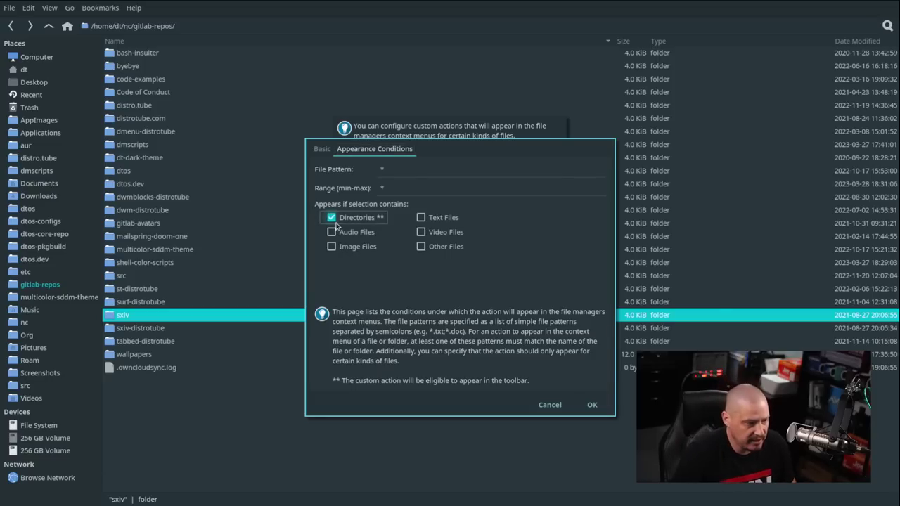
left_click(590, 404)
left_click(545, 380)
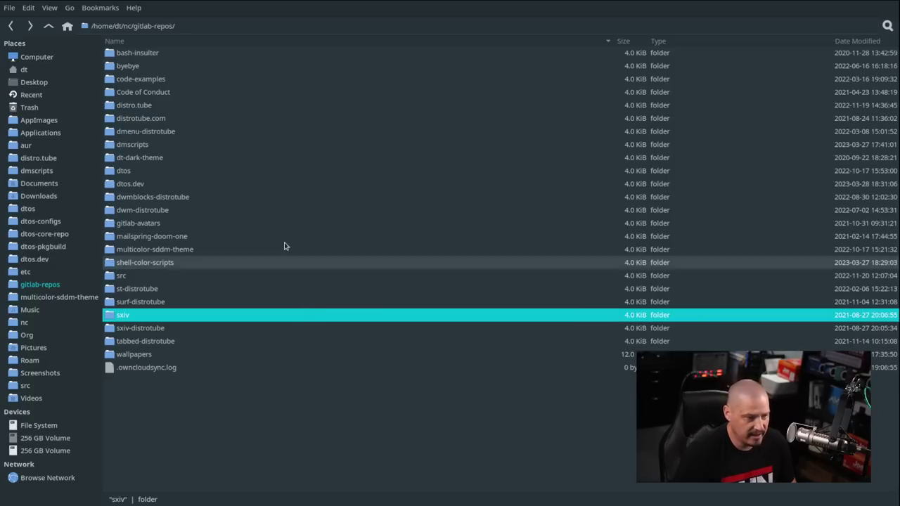
Run Open In Emacs Dired on the shell-color-scripts folder in gitlab-repos and close the resulting Emacs window.
key("alt+Home")
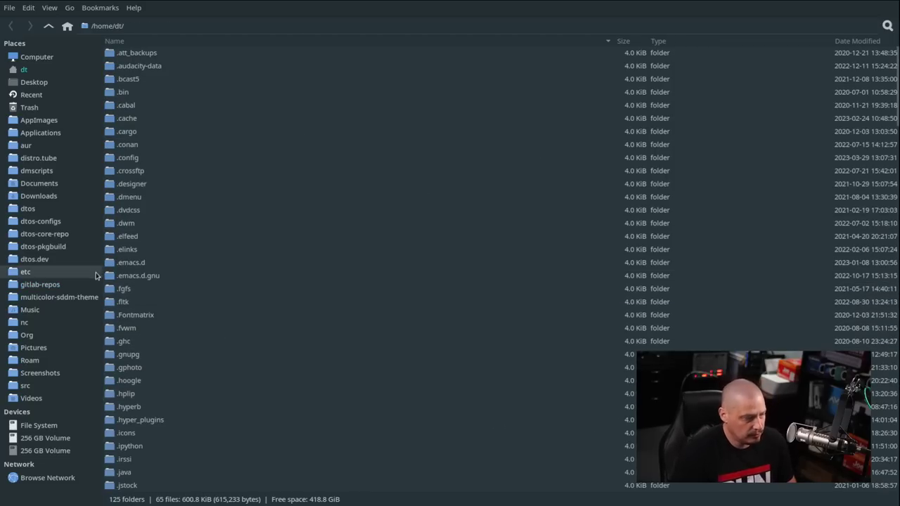
left_click(42, 285)
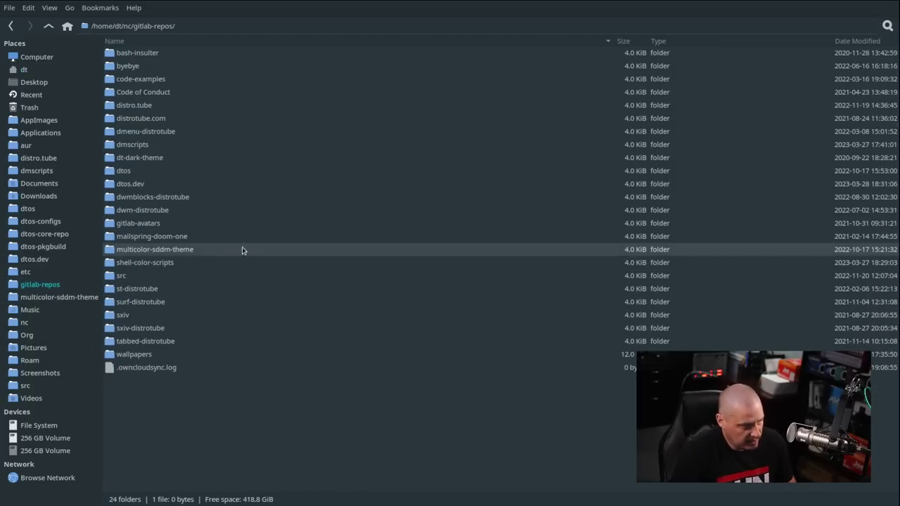
right_click(166, 262)
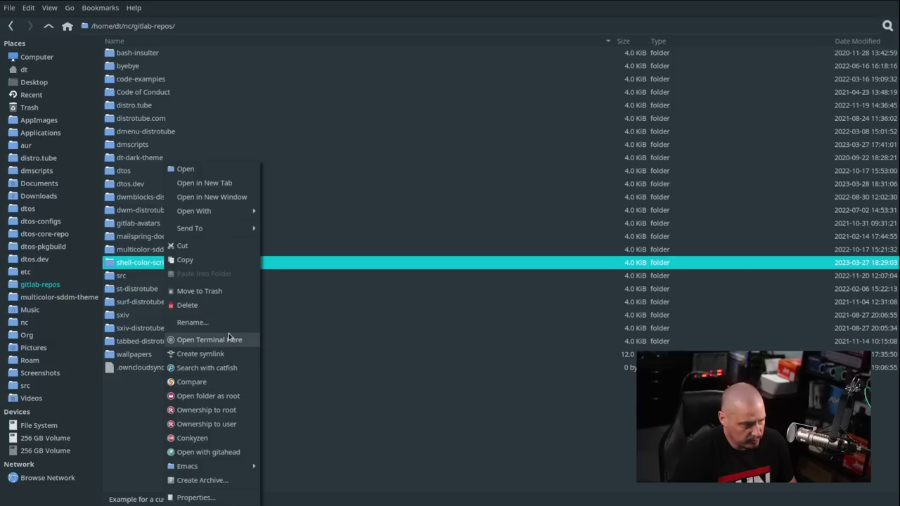
mouse_move(223, 466)
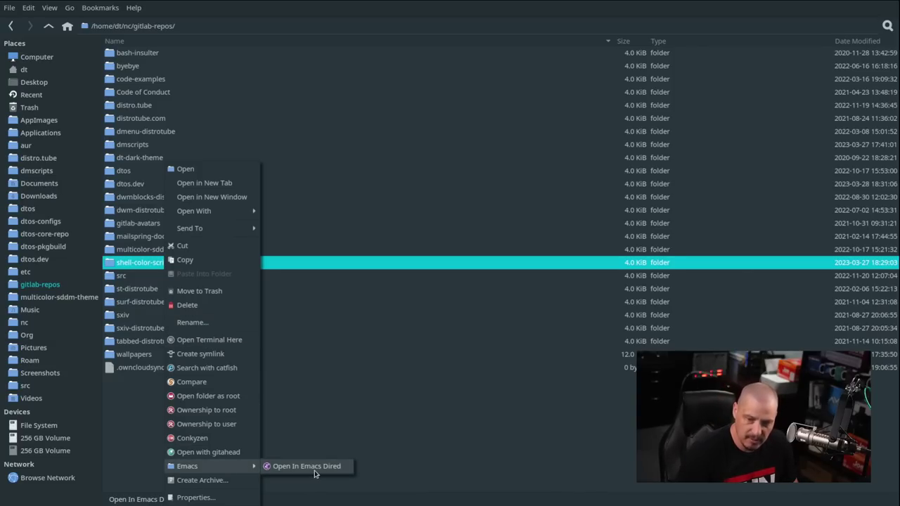
left_click(315, 472)
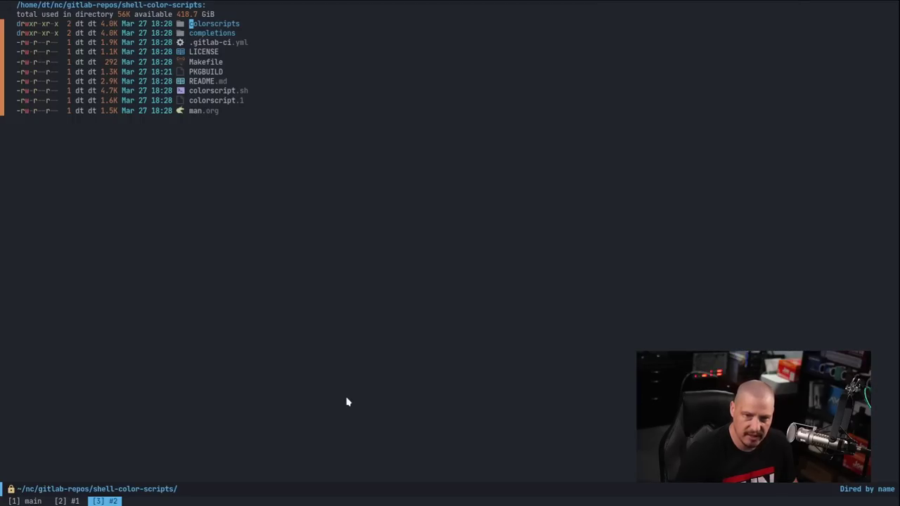
key("super+shift+c")
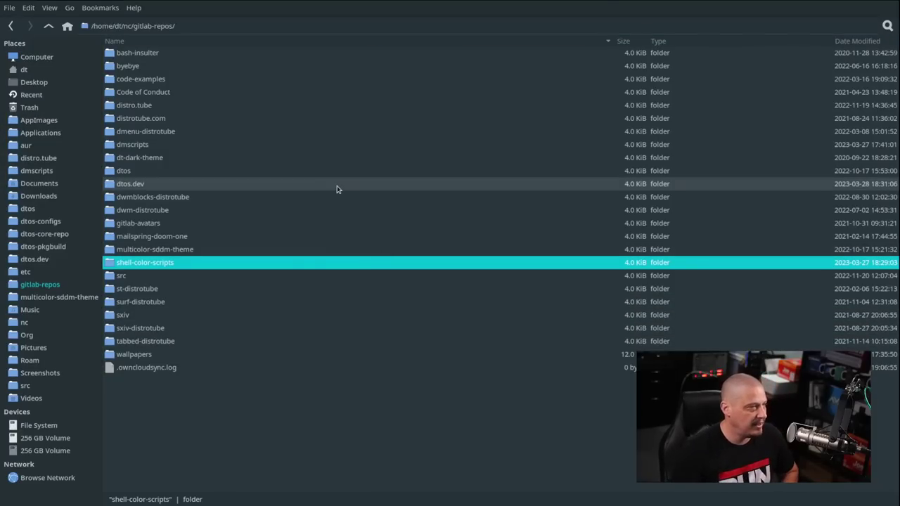
Review the basic settings and appearance conditions of the Open In Emacs Dired action without changing them, and close Thunar.
left_click(28, 8)
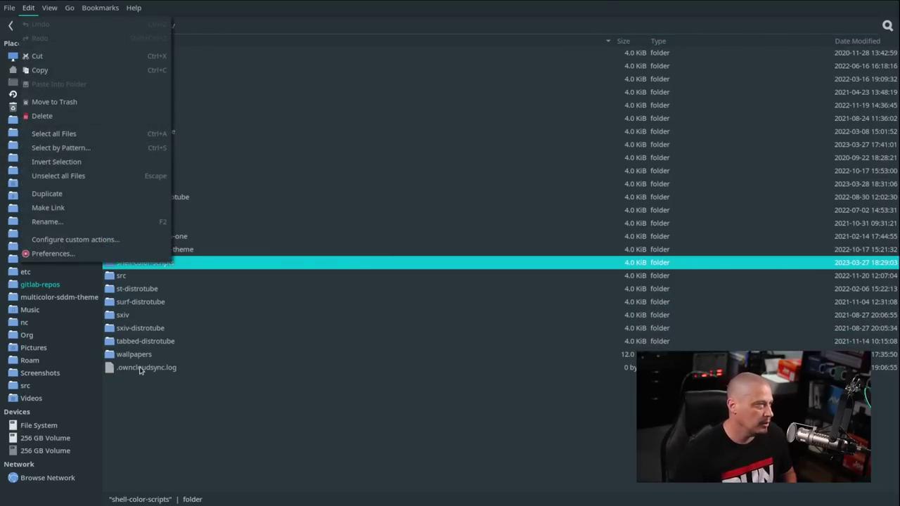
left_click(116, 242)
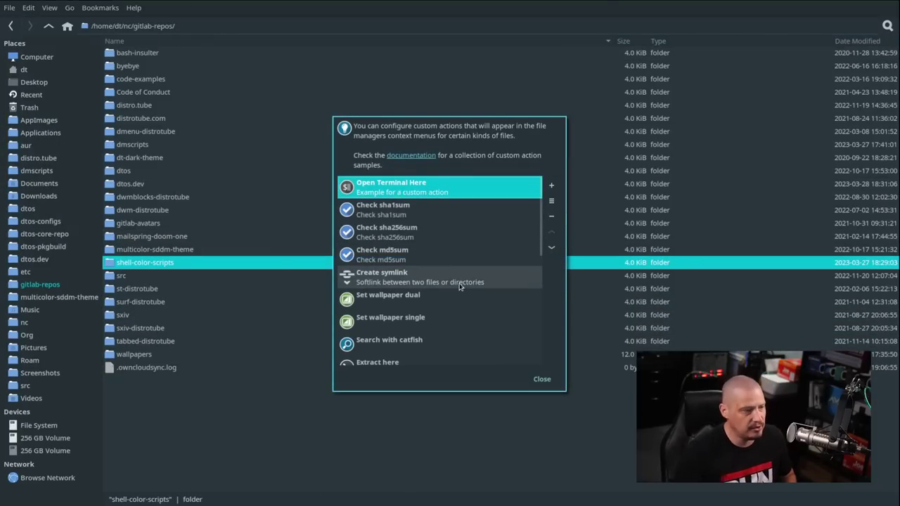
scroll(458, 284, "down", 10)
double_click(446, 355)
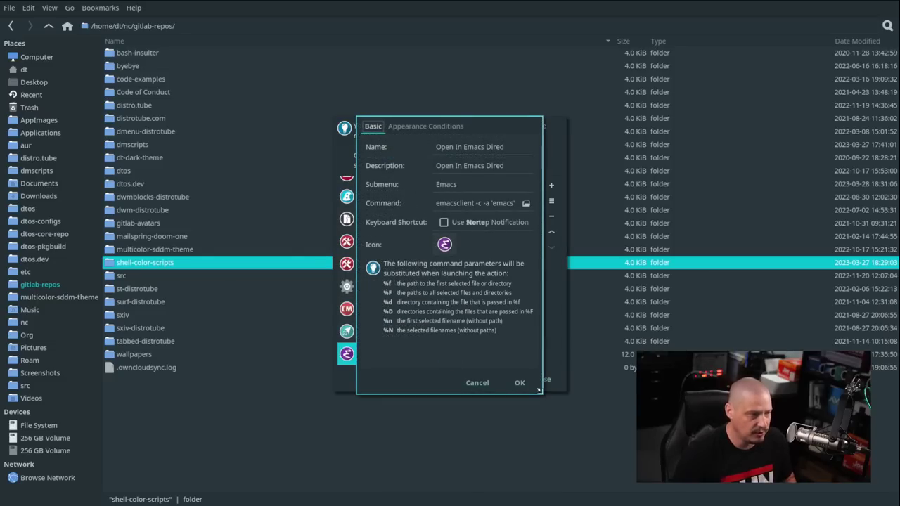
left_click(416, 130)
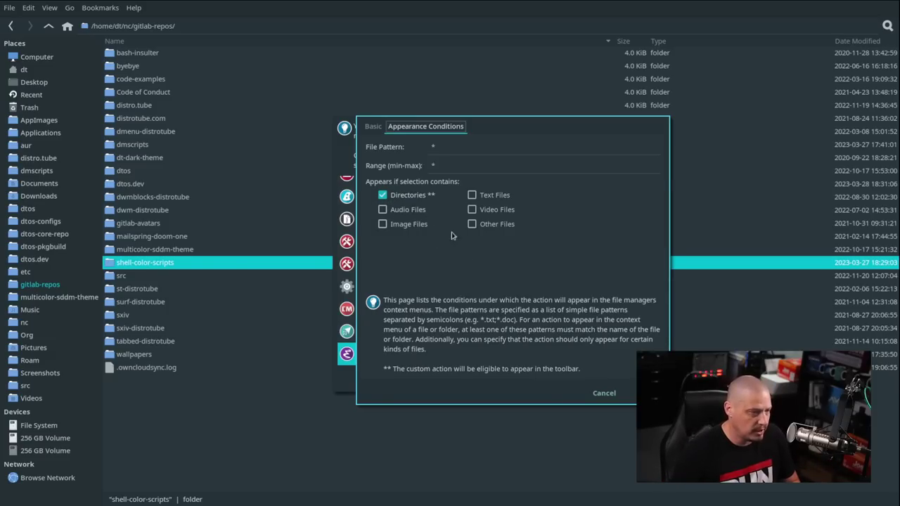
left_click(604, 393)
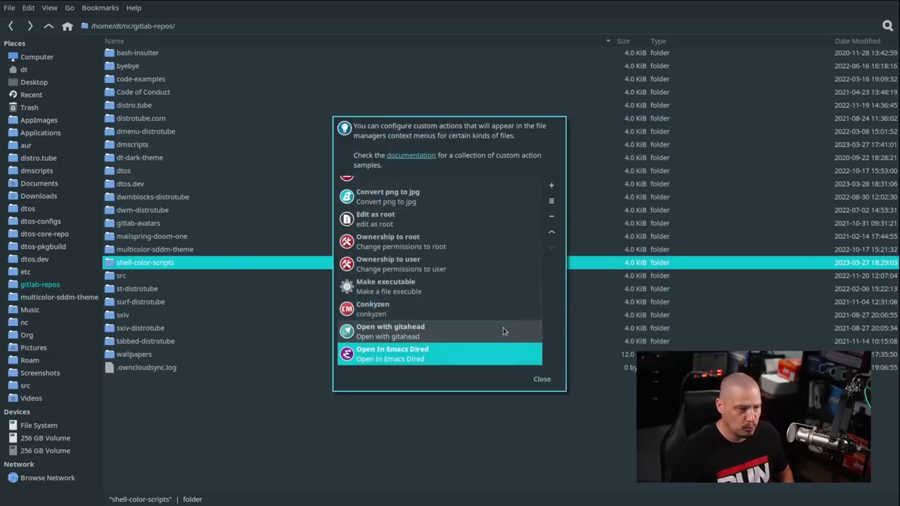
key("Escape")
key("super+shift+c")
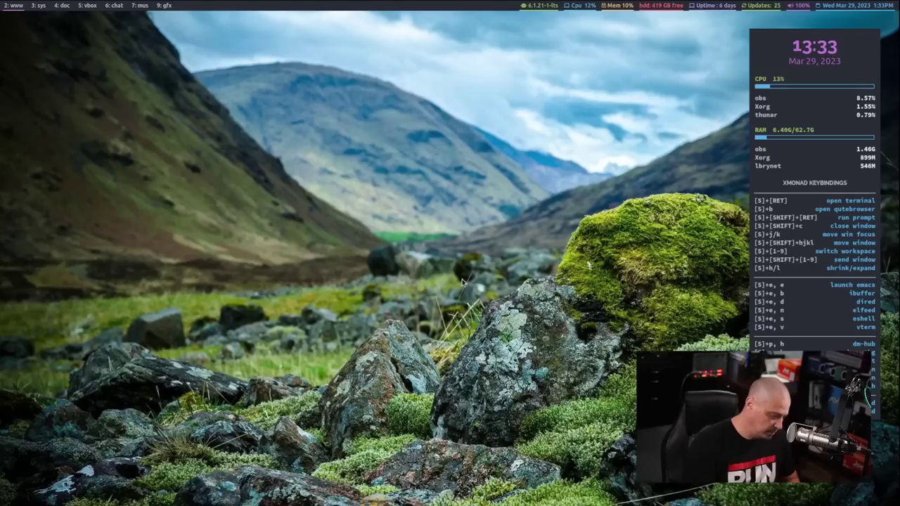